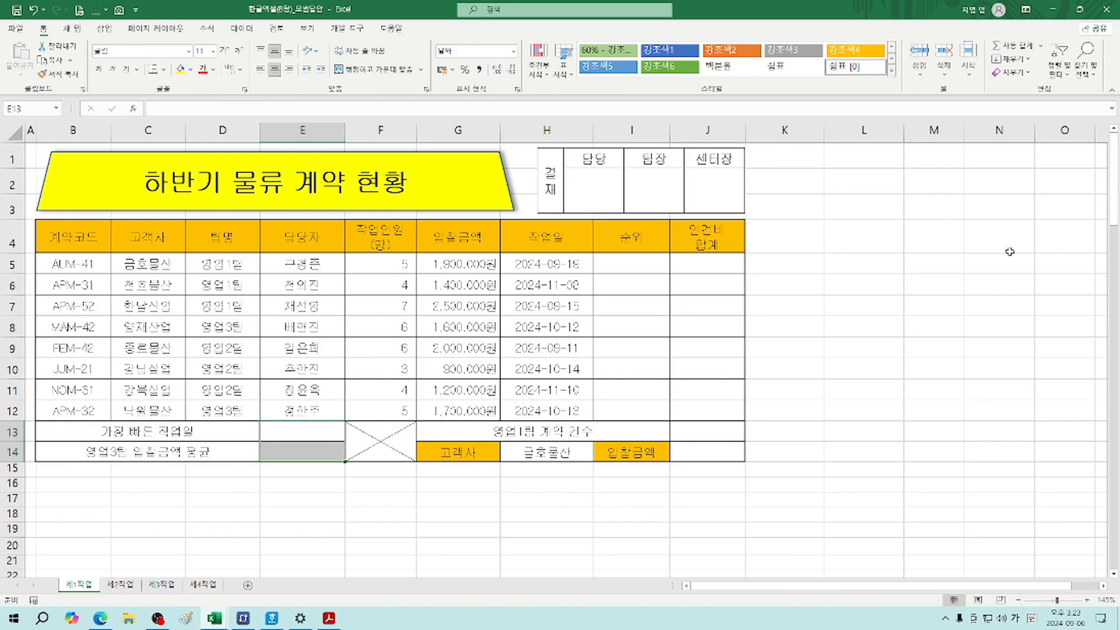
# Switch to the exam question PDF and read the conditional formatting task (7)
pyautogui.scroll(-1, 1008, 250)
pyautogui.scroll(1, 997, 247)
pyautogui.click(329, 618)
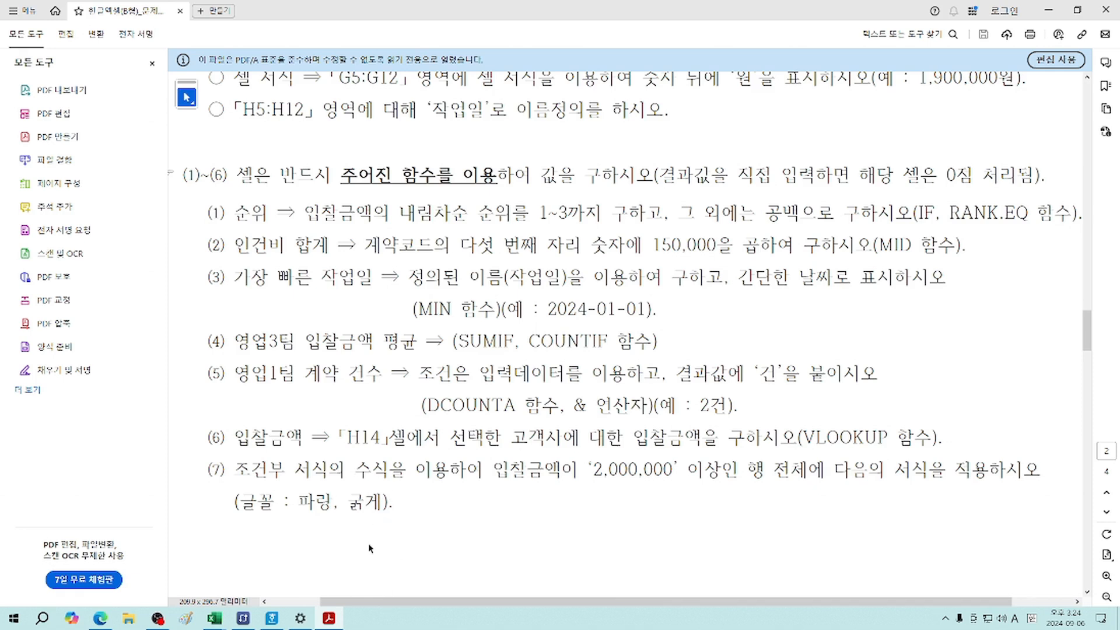
# Switch to the Hangul document, delete the selected title and write the bulleted line ">초과" in its place
pyautogui.click(269, 621)
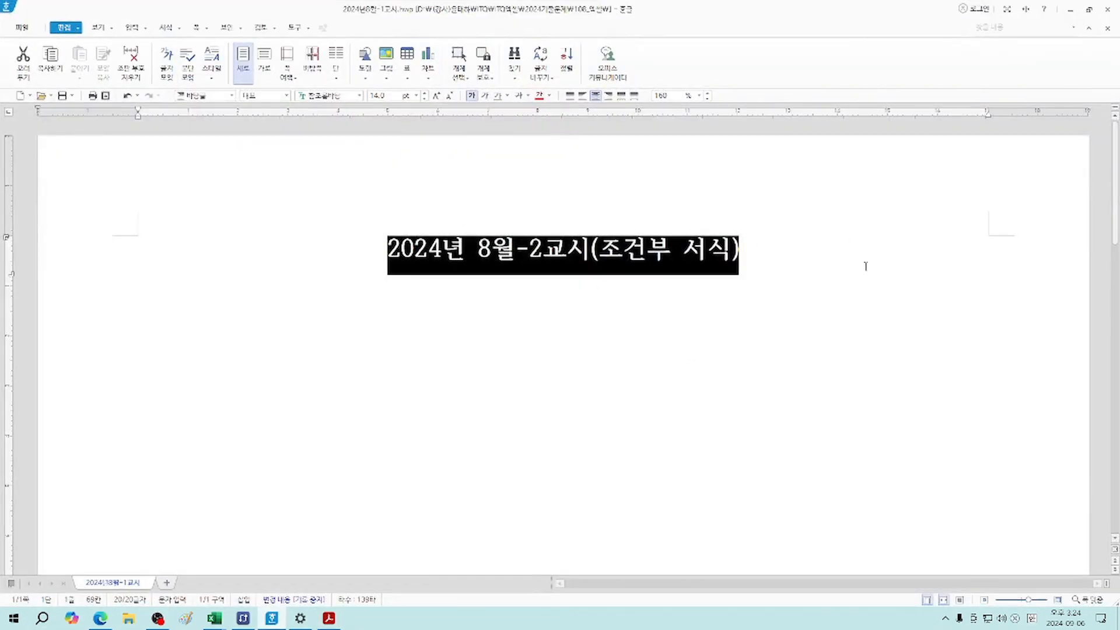
pyautogui.press('Delete')
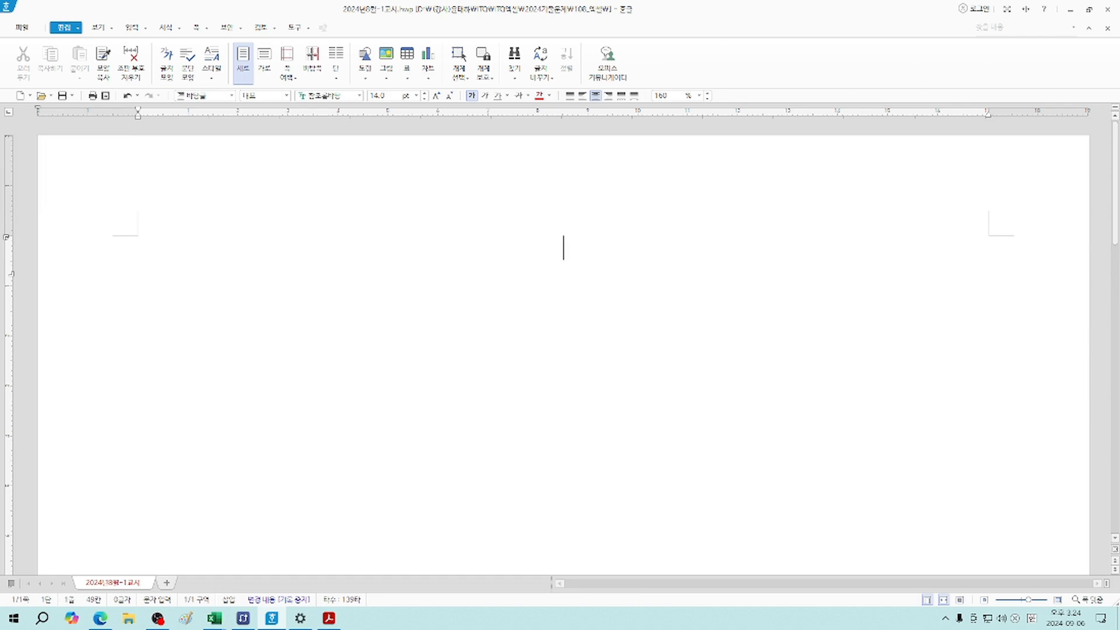
pyautogui.press('Hangul')
pyautogui.write('>')
pyautogui.press('Hangul')
pyautogui.write('ㅊㅗ과')
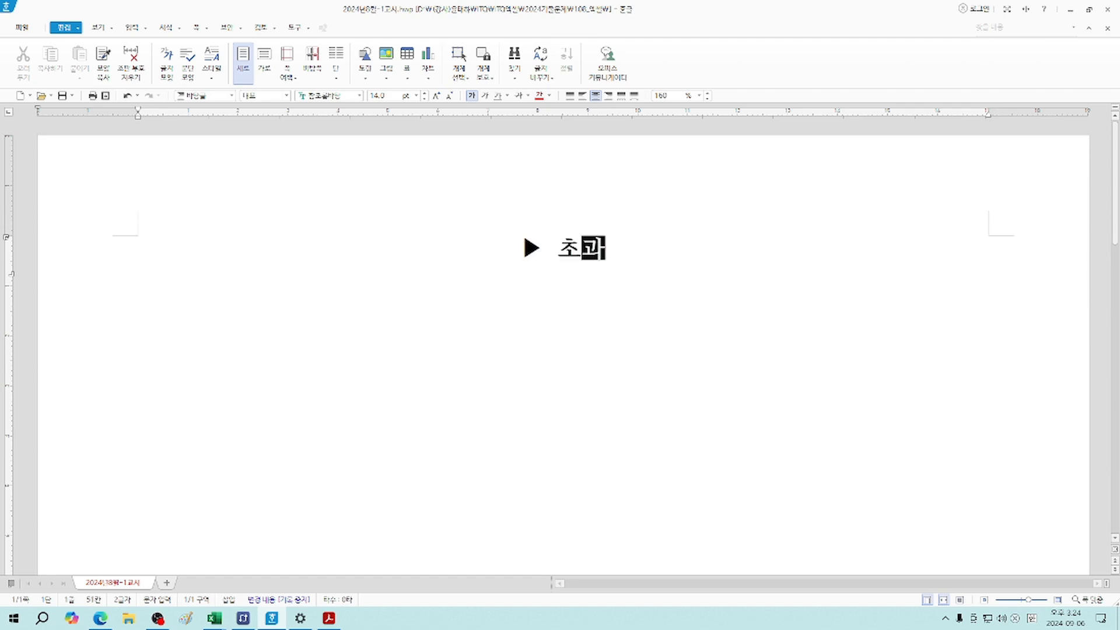
pyautogui.press('Return')
pyautogui.write('>')
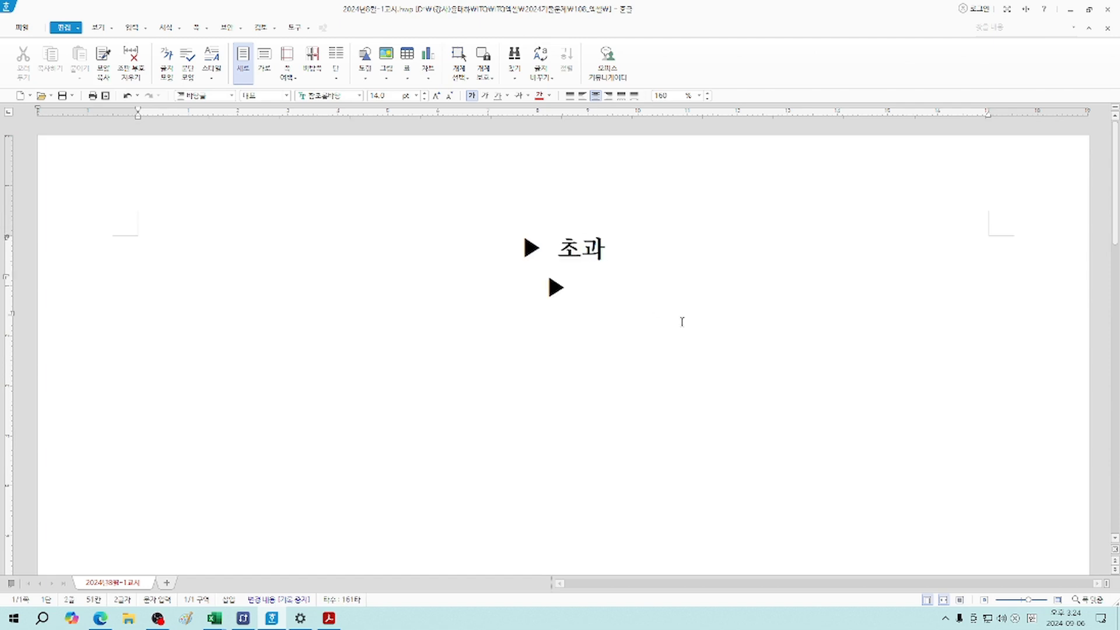
pyautogui.click(555, 248)
pyautogui.write('>')
# Remove the bullet from the second line and write ">=이상" there
pyautogui.click(581, 288)
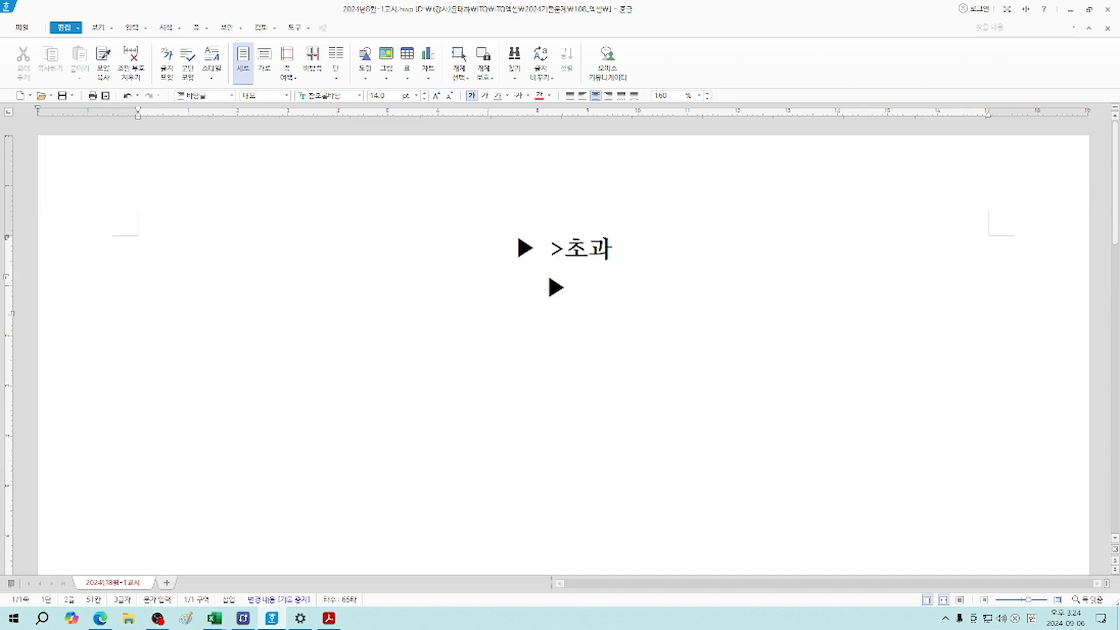
pyautogui.press('BackSpace')
pyautogui.press('BackSpace')
pyautogui.write('>=')
pyautogui.write('잇상')
# Append the example "80 81부터" to the ">초과" line
pyautogui.press('Up')
pyautogui.write('80')
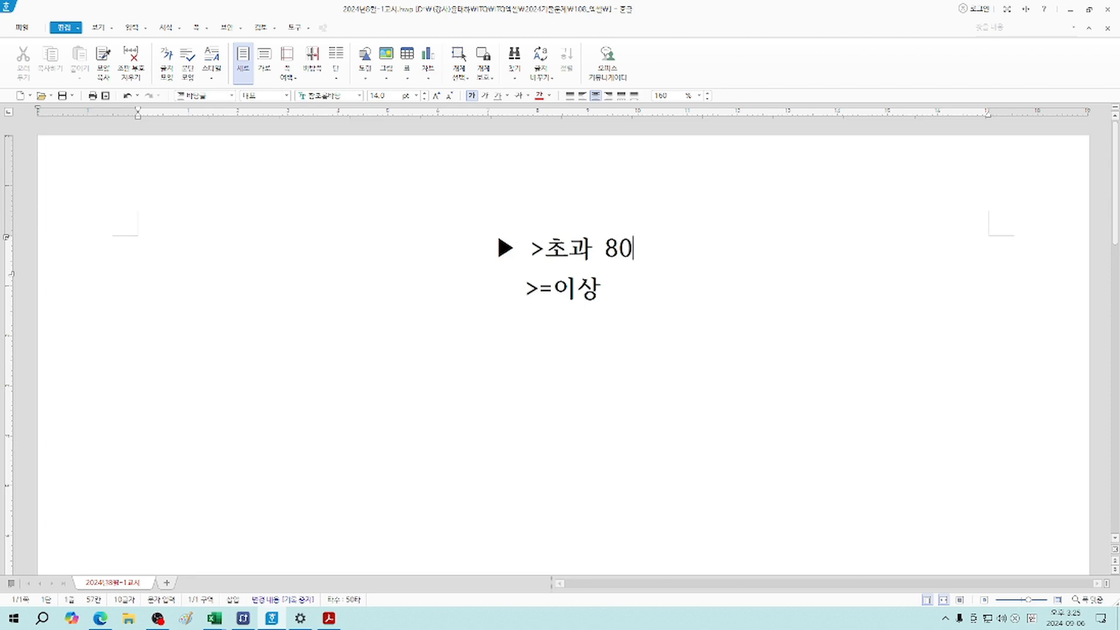
pyautogui.press('Left')
pyautogui.press('Left')
pyautogui.press('Left')
pyautogui.press('Left')
pyautogui.press('Left')
pyautogui.press('Left')
pyautogui.press('Right')
pyautogui.press('Right')
pyautogui.press('Right')
pyautogui.press('Right')
pyautogui.press('Right')
pyautogui.press('Right')
pyautogui.write('81부터')
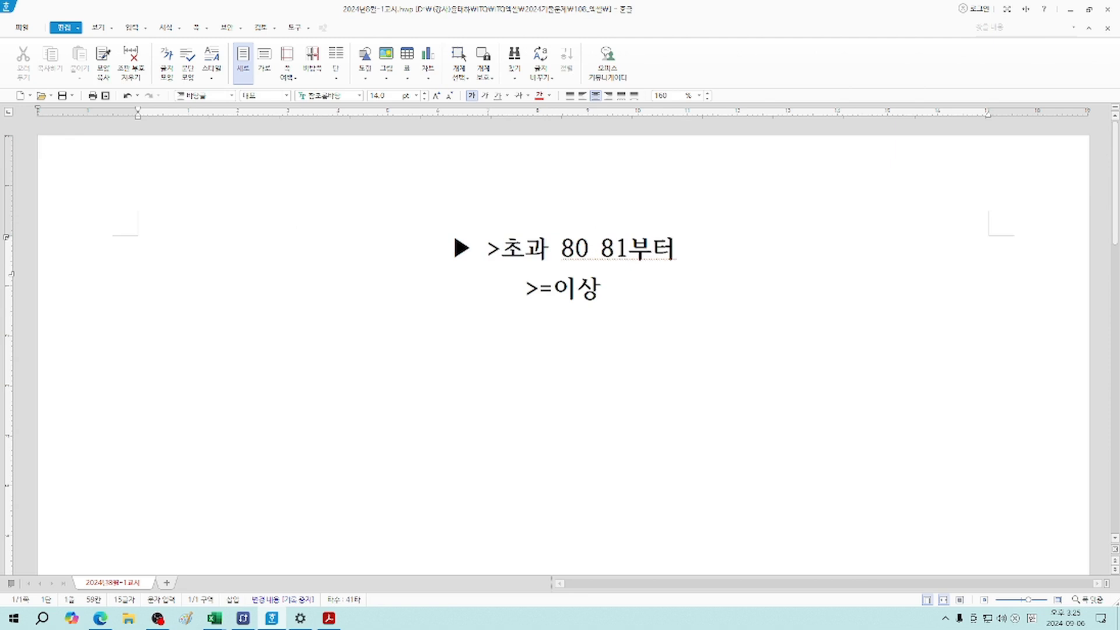
# Append the example "80 80 포함" to the ">=이상" line
pyautogui.press('Down')
pyautogui.write('80')
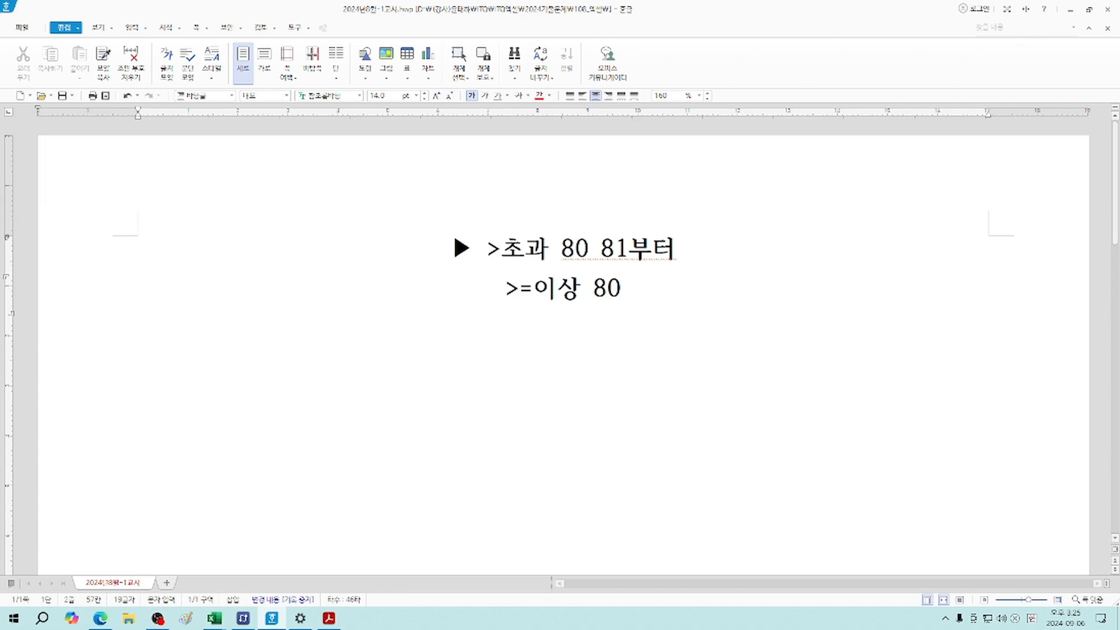
pyautogui.write(' 80 풀')
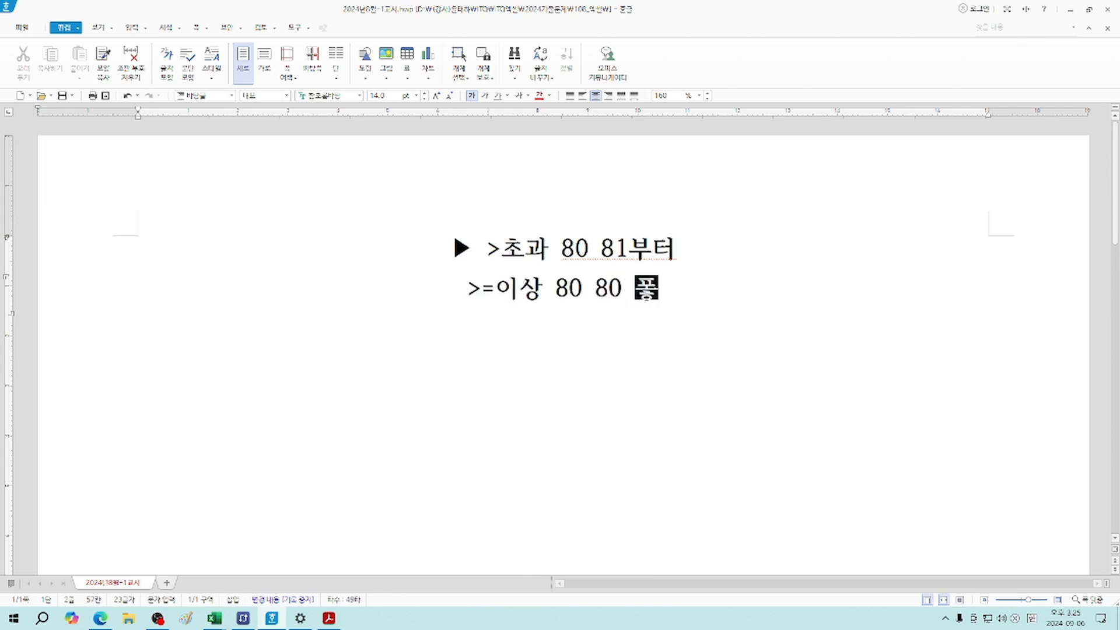
pyautogui.write('함')
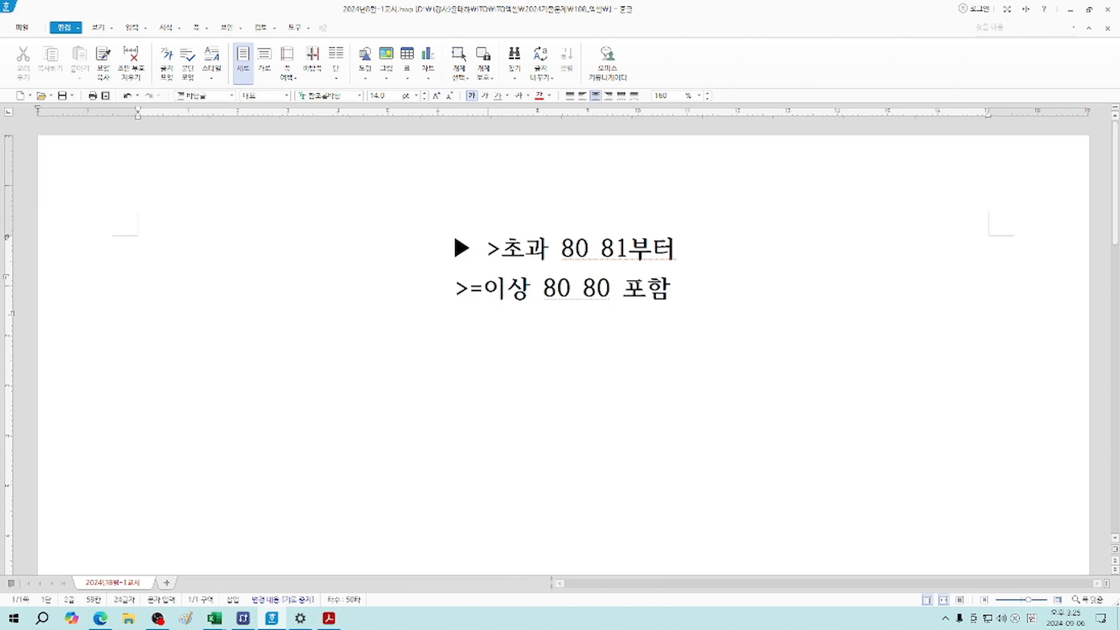
pyautogui.press('Up')
pyautogui.press('Left')
pyautogui.press('Left')
pyautogui.press('Left')
pyautogui.press('Left')
pyautogui.press('Left')
pyautogui.press('Down')
pyautogui.press('Left')
pyautogui.press('Left')
pyautogui.press('Left')
pyautogui.press('Left')
# Add a third line below the ">=이상" line reading "< 80 79아래"
pyautogui.press('Right')
pyautogui.press('Right')
pyautogui.press('Right')
pyautogui.press('Right')
pyautogui.press('Right')
pyautogui.press('Right')
pyautogui.press('Right')
pyautogui.press('Return')
pyautogui.write('< 80 78아래')
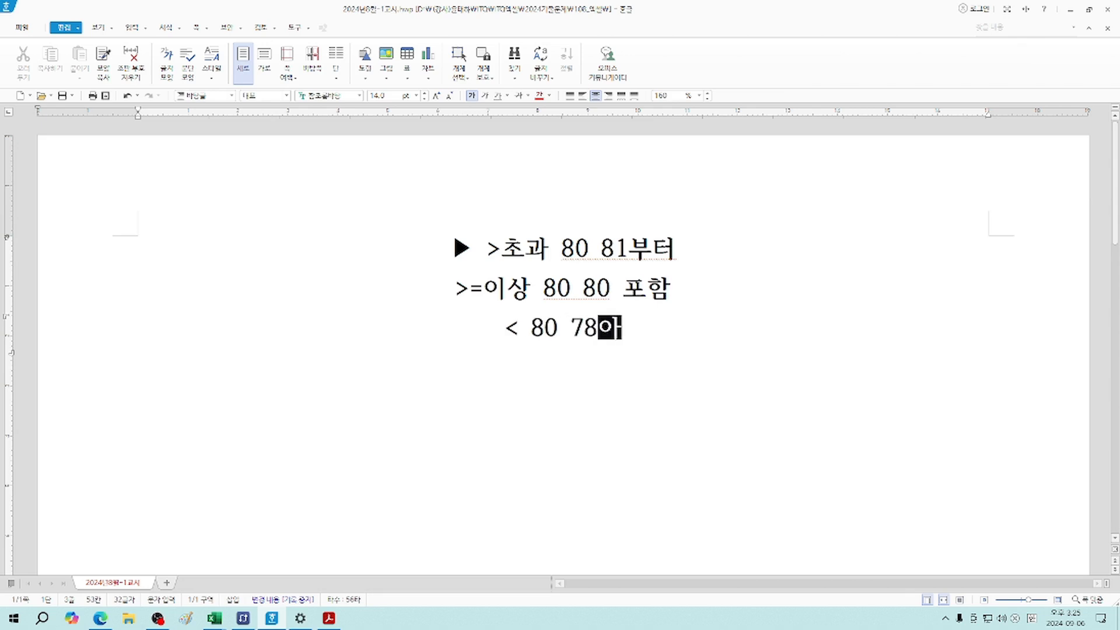
pyautogui.press('BackSpace')
pyautogui.press('BackSpace')
pyautogui.press('BackSpace')
pyautogui.press('BackSpace')
pyautogui.write('9')
pyautogui.write('아ㄹ')
pyautogui.write('ㅐ')
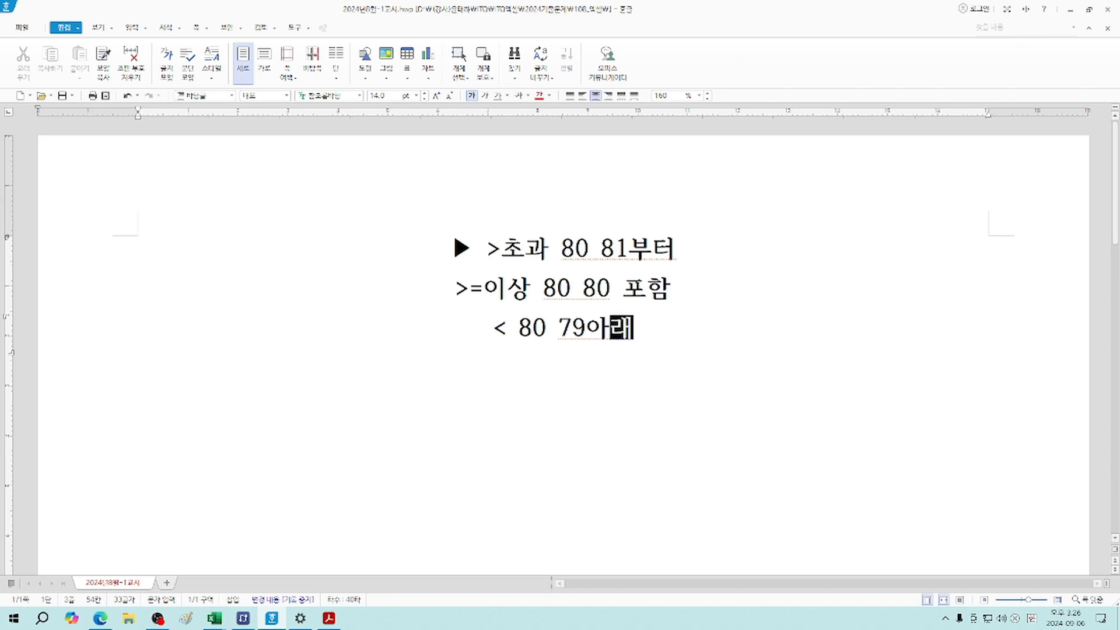
# Insert the word "미만" after the "<" sign on the third line
pyautogui.press('Left')
pyautogui.press('Left')
pyautogui.press('Left')
pyautogui.press('Left')
pyautogui.press('Left')
pyautogui.press('Left')
pyautogui.press('Left')
pyautogui.press('Left')
pyautogui.press('Left')
pyautogui.press('Left')
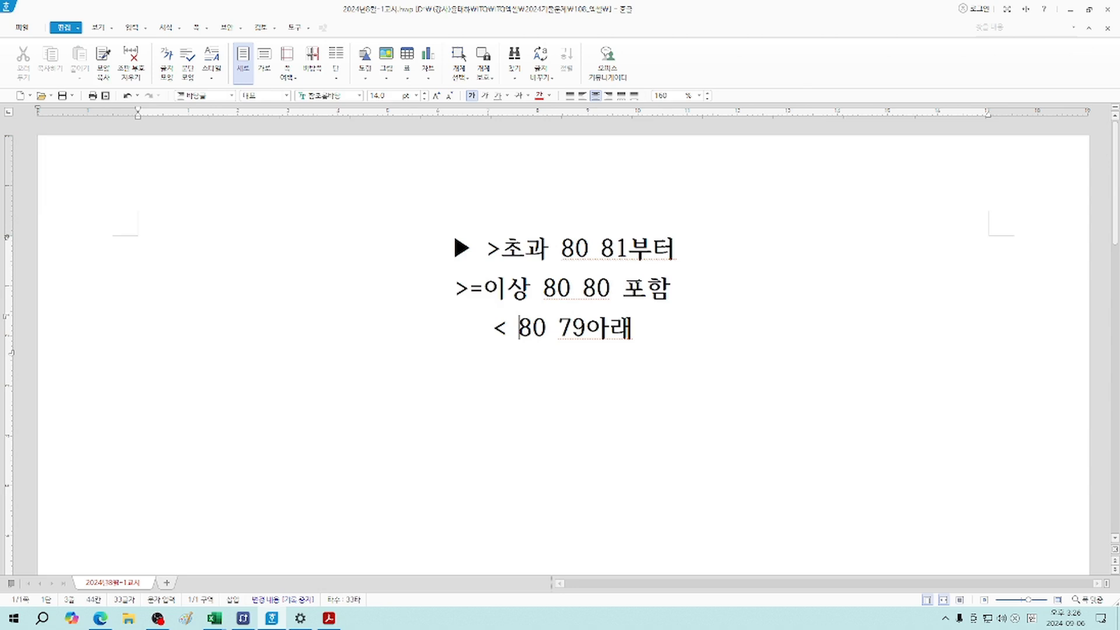
pyautogui.write('미만')
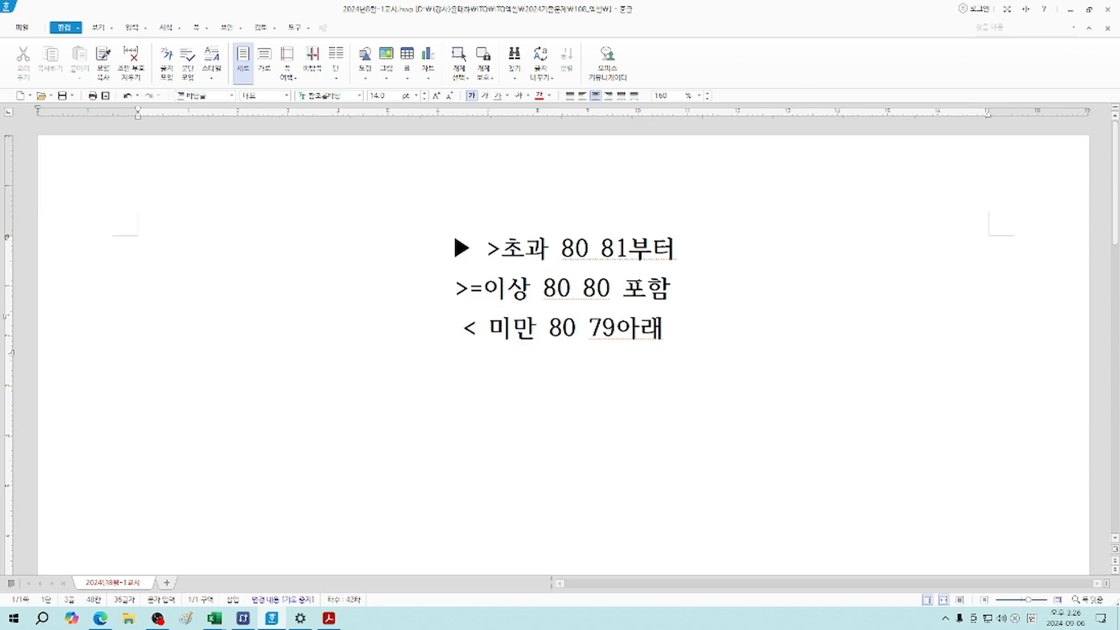
# Add a fourth line reading "<=이하" without a space after the operator
pyautogui.press('Right')
pyautogui.press('Right')
pyautogui.press('Right')
pyautogui.press('Right')
pyautogui.press('Right')
pyautogui.press('Right')
pyautogui.press('Right')
pyautogui.press('Return')
pyautogui.write('<= 이하')
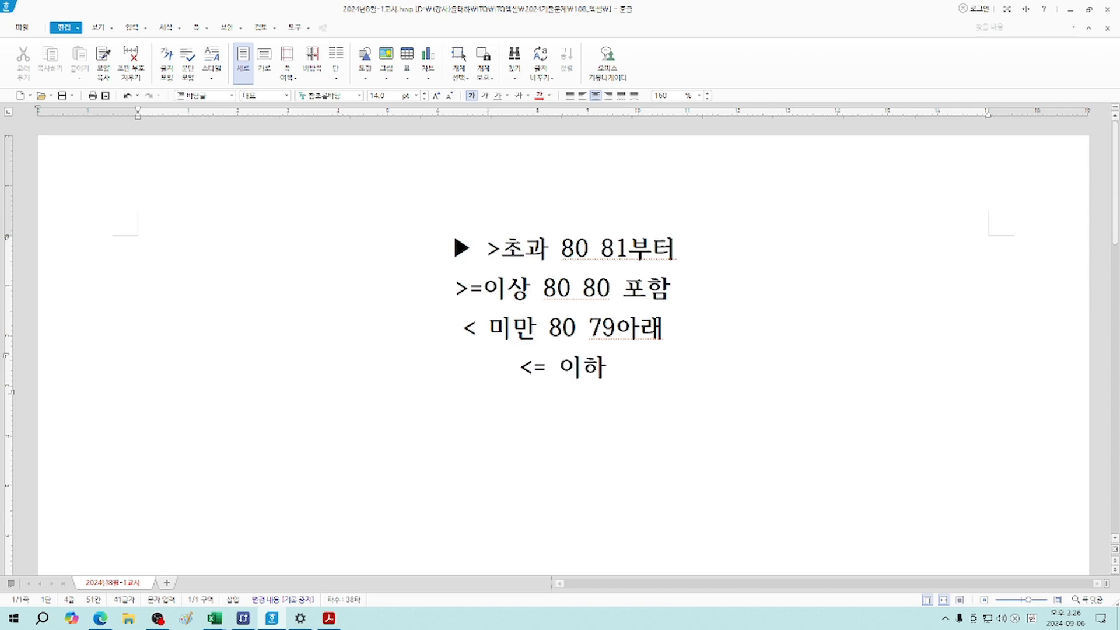
pyautogui.press('Left')
pyautogui.press('Left')
pyautogui.press('Left')
pyautogui.press('Delete')
# Append the example "80 80포함 아래" to the "<=이하" line
pyautogui.press('Right')
pyautogui.press('Right')
pyautogui.write('80 ')
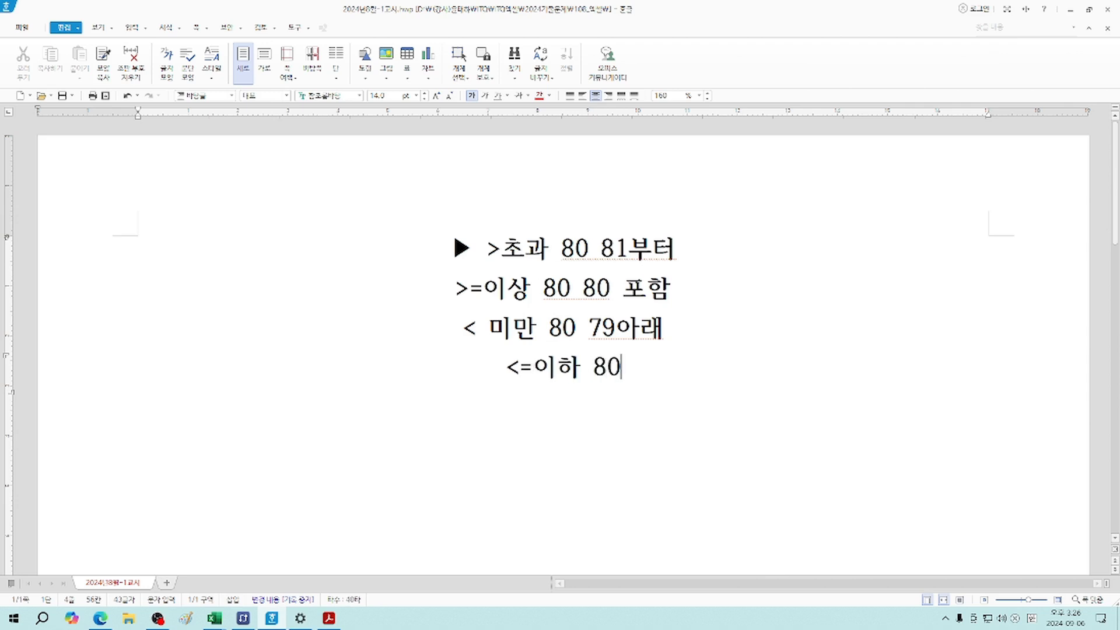
pyautogui.write('80퐁')
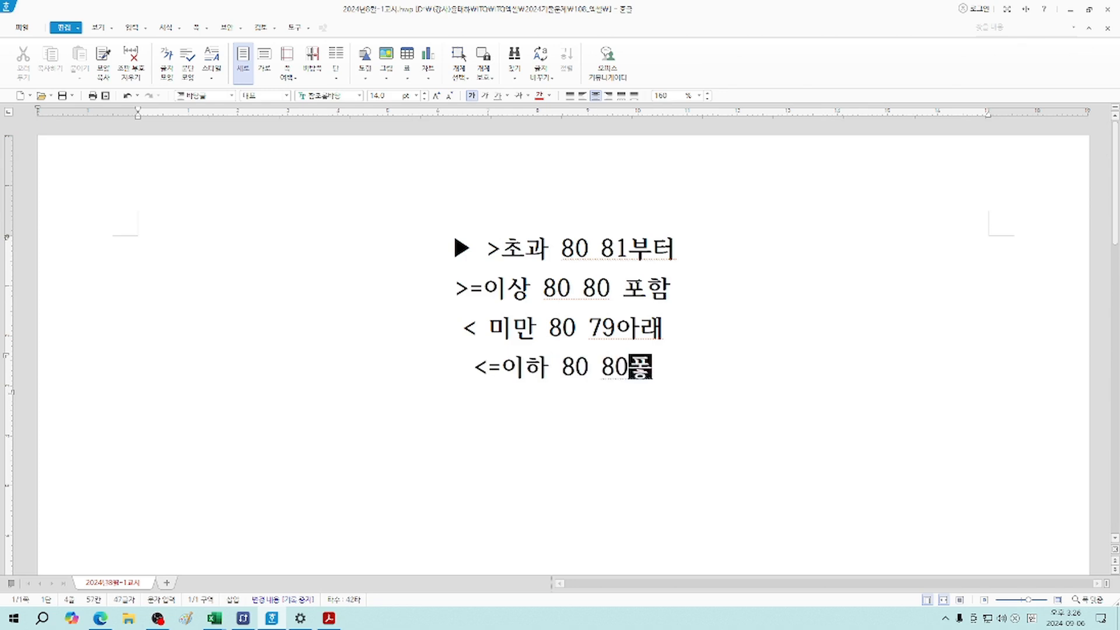
pyautogui.write('함 알')
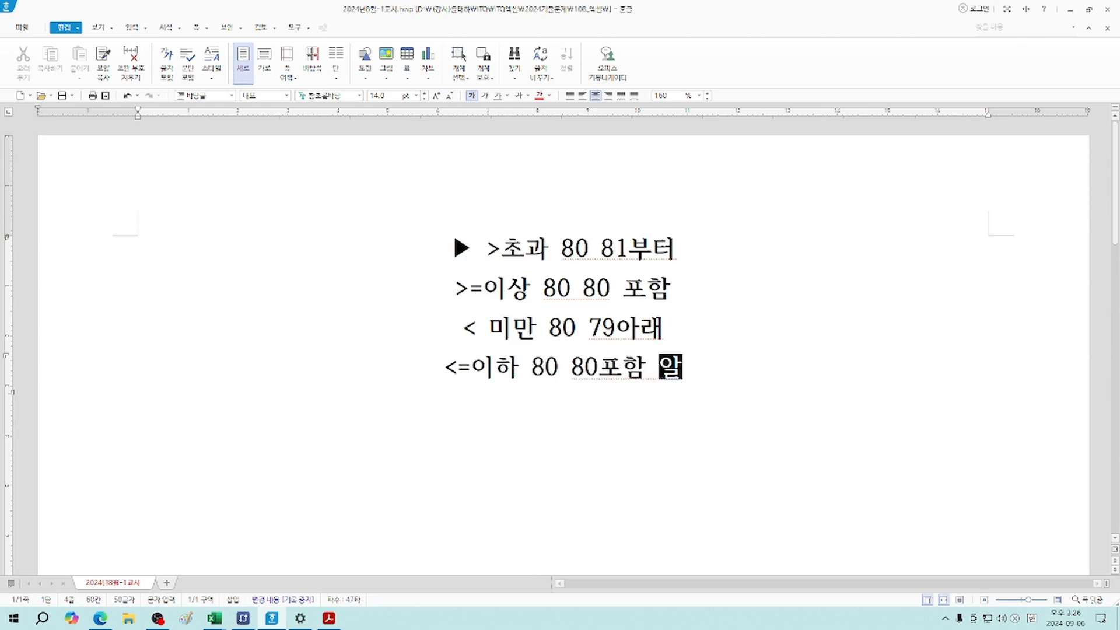
pyautogui.write('래')
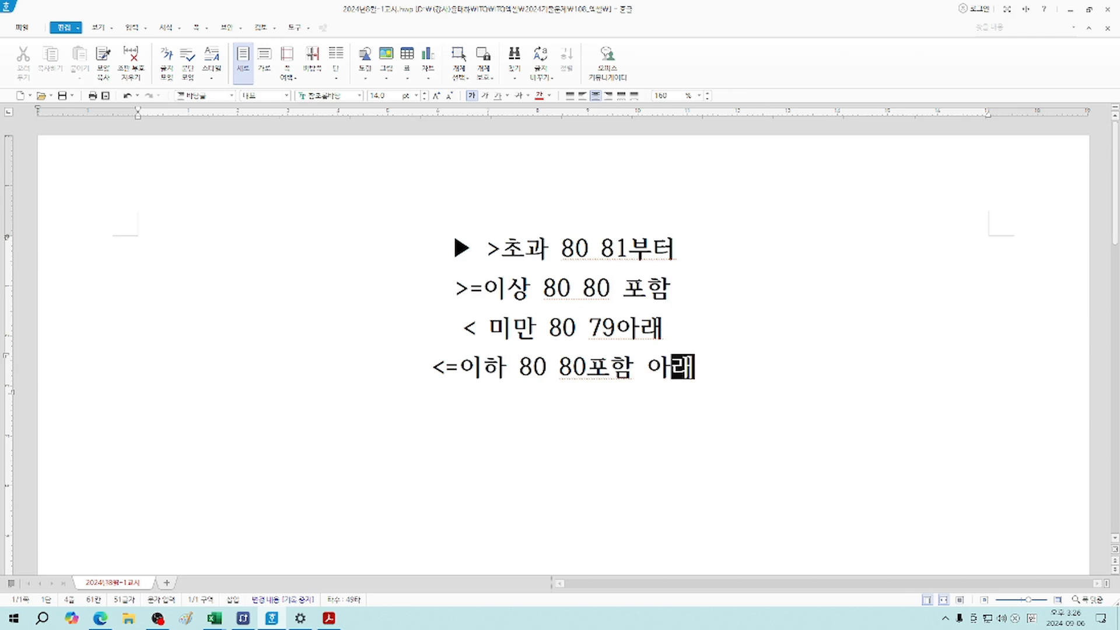
pyautogui.press('Up')
pyautogui.press('Up')
pyautogui.press('Up')
pyautogui.press('Left')
pyautogui.press('Left')
pyautogui.press('Left')
pyautogui.press('Left')
pyautogui.press('Left')
pyautogui.press('Left')
pyautogui.press('Left')
pyautogui.press('Left')
pyautogui.press('Left')
pyautogui.press('Left')
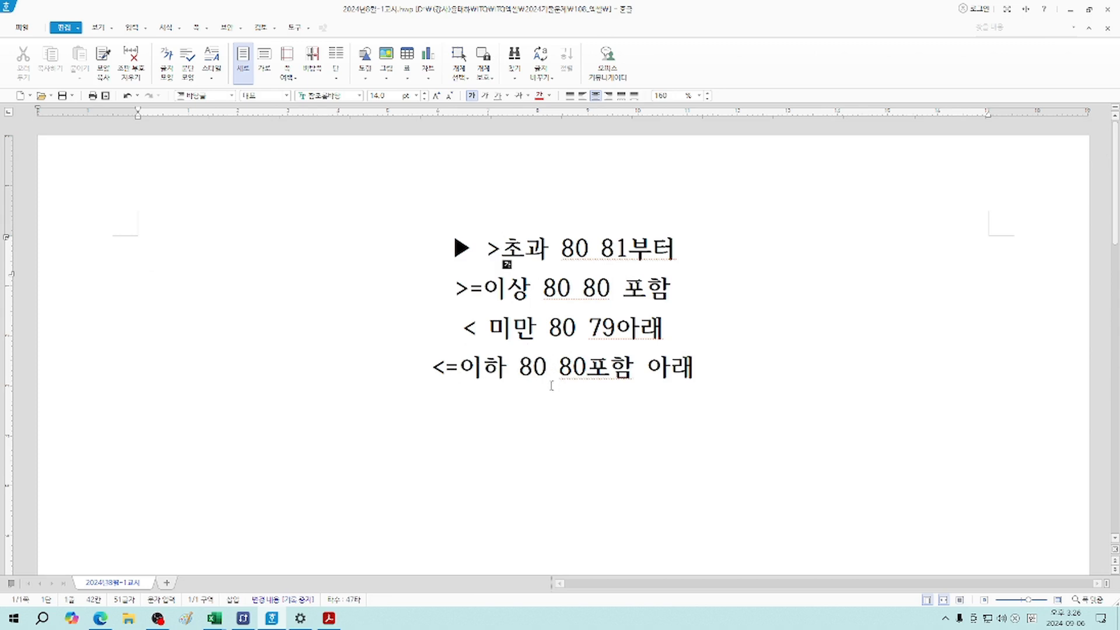
# Add a fifth line below the "<=이하" line reading "= 같다."
pyautogui.click(732, 369)
pyautogui.press('Return')
pyautogui.write('= 같다')
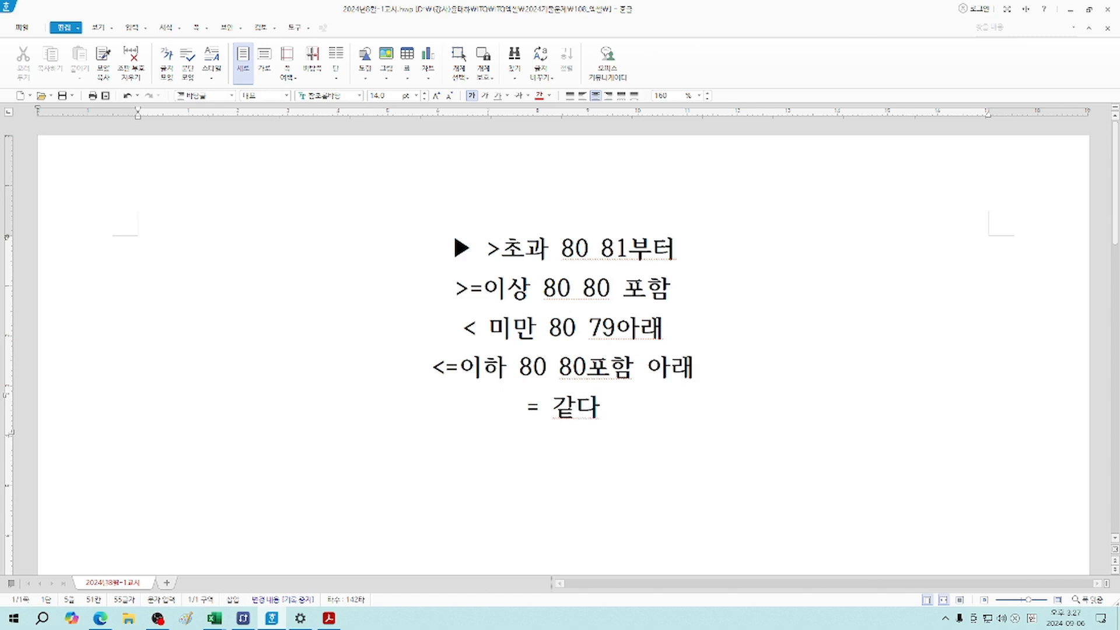
pyautogui.write('.')
# Add a sixth line reading "<> 같지 않다." with a space between "같지" and "않다"
pyautogui.press('Return')
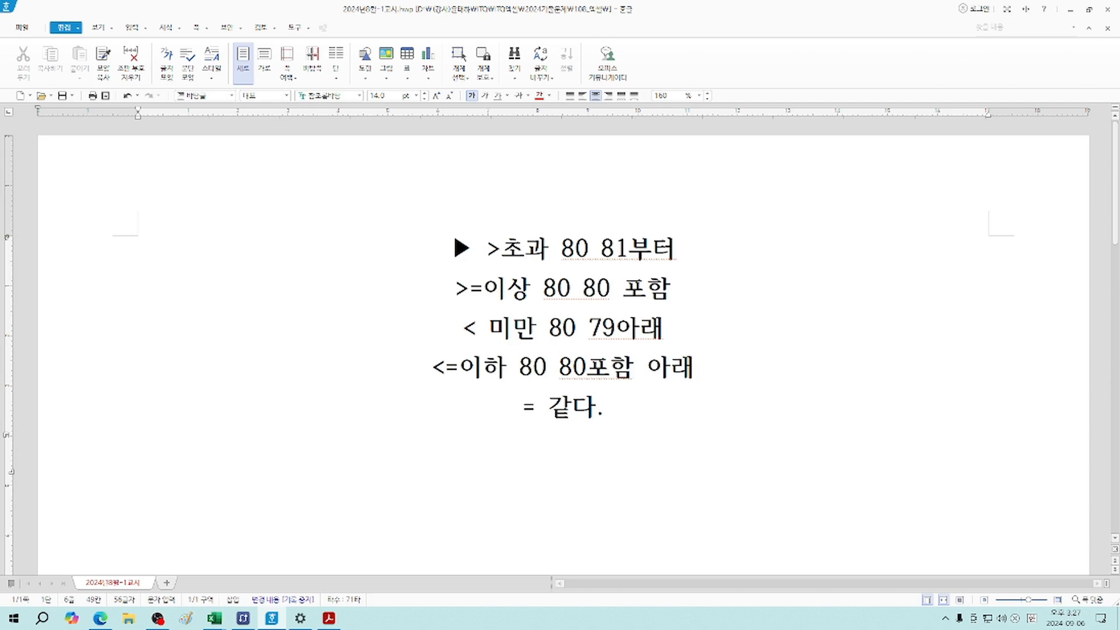
pyautogui.write('<')
pyautogui.write('> 갑')
pyautogui.write('지않다')
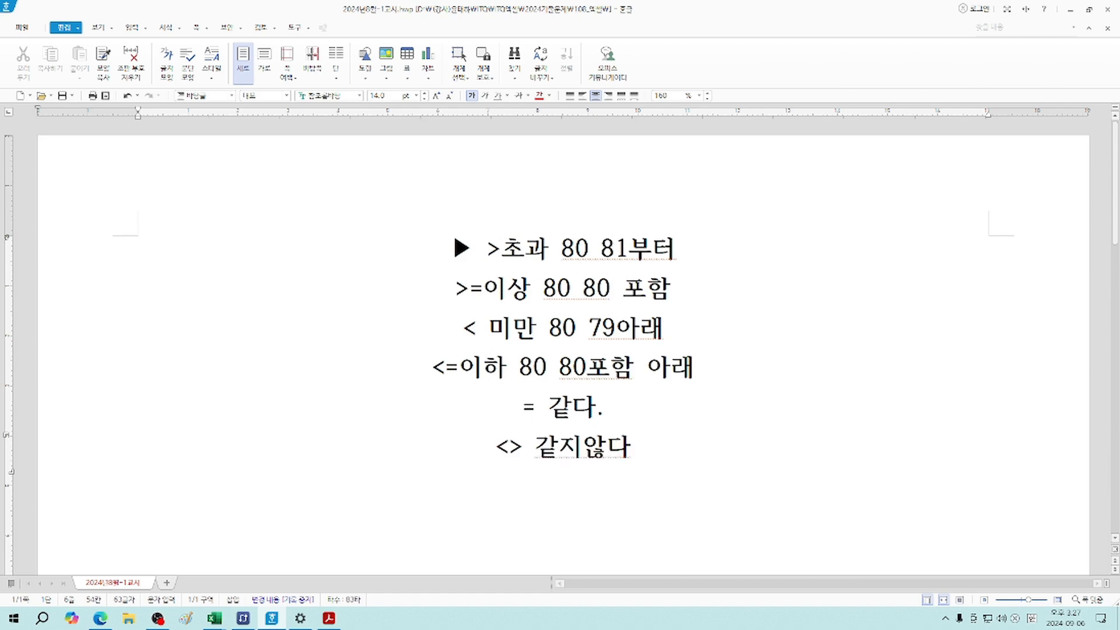
pyautogui.write('.')
pyautogui.press('Left')
pyautogui.press('Left')
pyautogui.press('Left')
pyautogui.press('Left')
pyautogui.press('Left')
pyautogui.press('Delete')
pyautogui.press('Right')
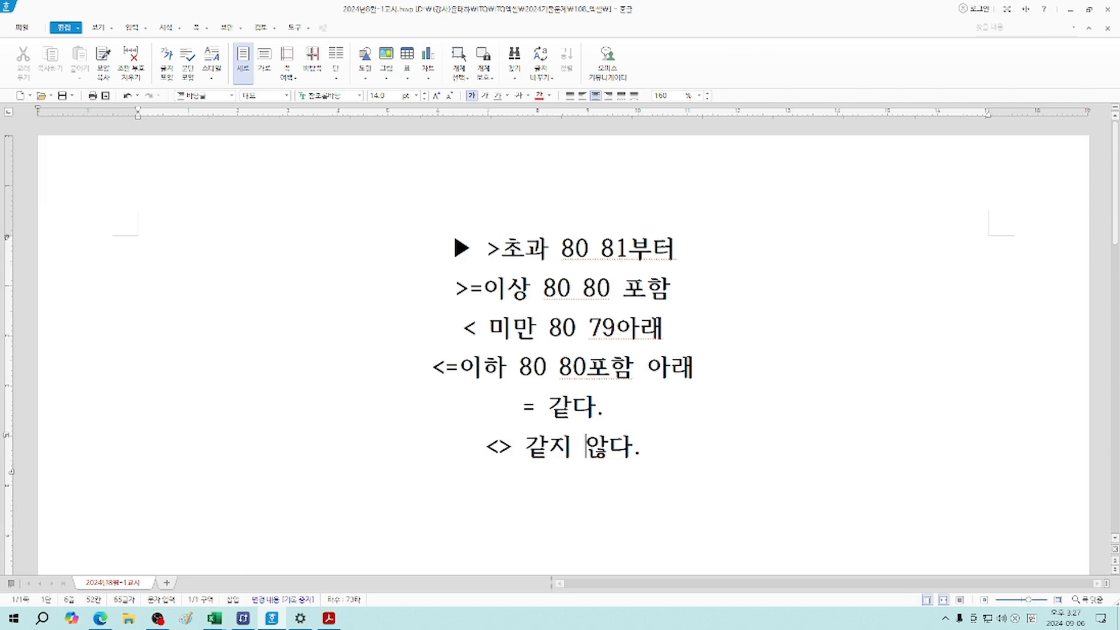
pyautogui.press('Up')
pyautogui.press('Up')
pyautogui.press('Up')
pyautogui.press('Up')
pyautogui.press('Up')
pyautogui.press('Down')
pyautogui.press('Down')
pyautogui.press('Down')
# Reread the conditional formatting task in the exam PDF, and switch to the B형 answer workbook in Excel
pyautogui.click(329, 621)
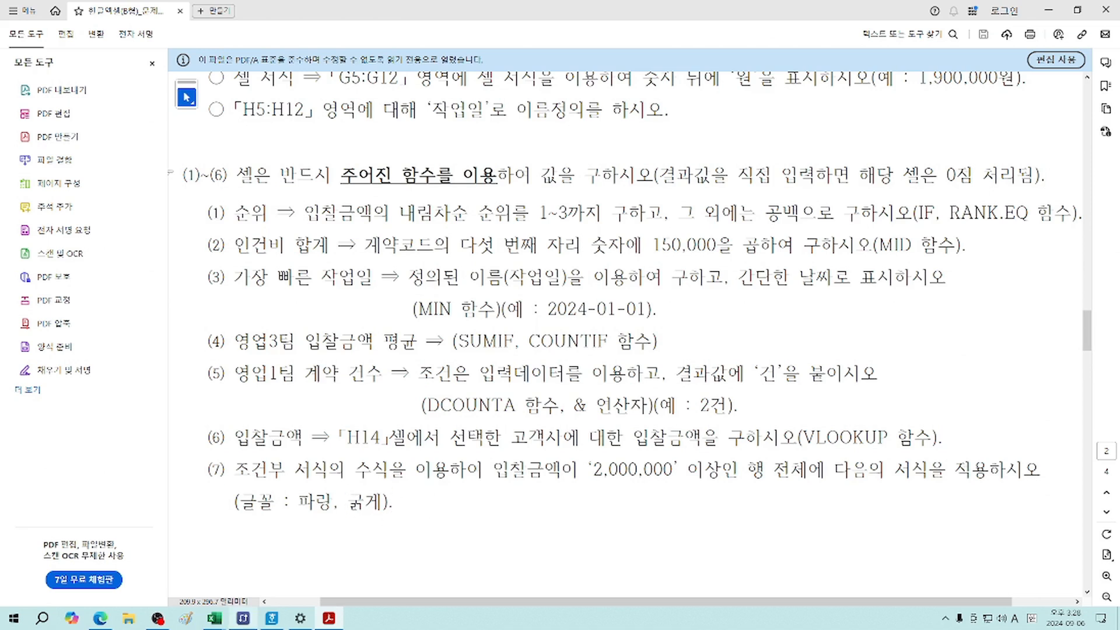
pyautogui.moveTo(214, 622)
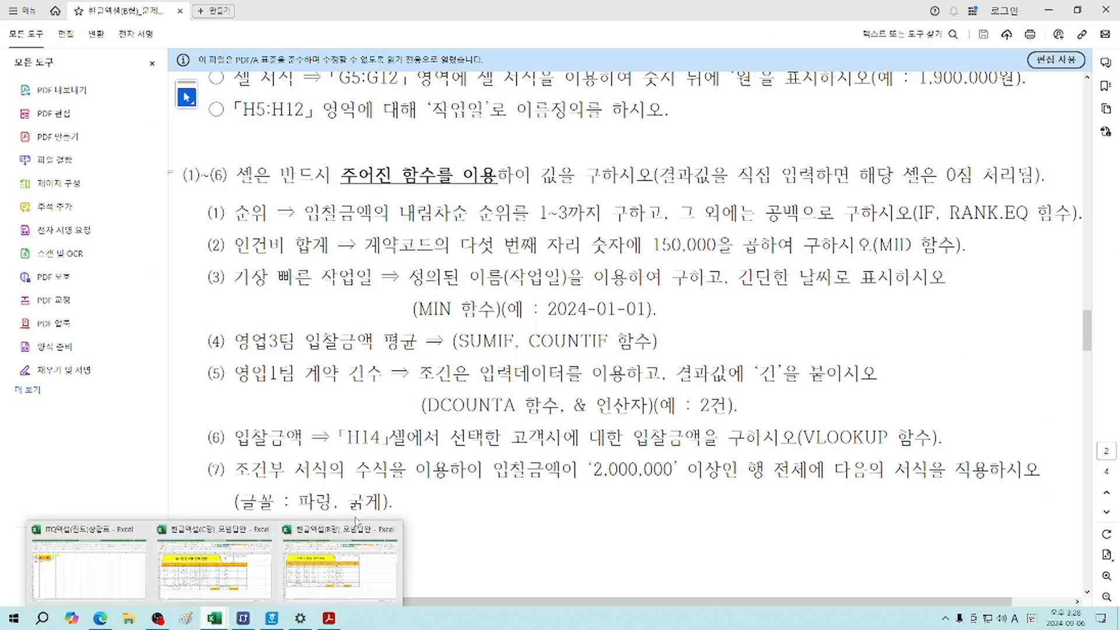
pyautogui.click(328, 528)
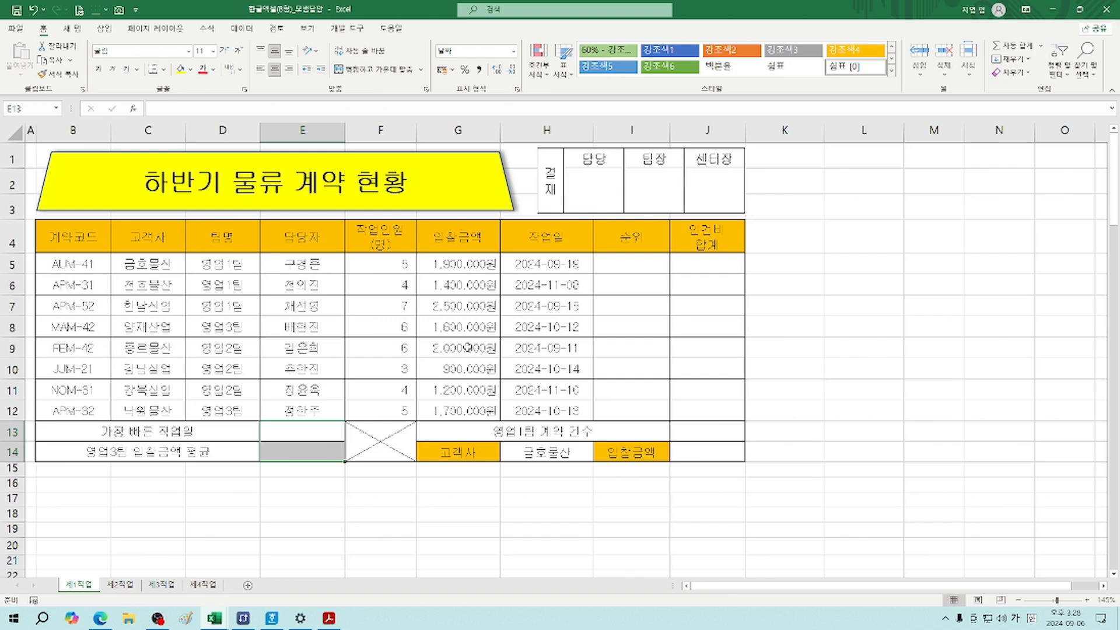
pyautogui.moveTo(44, 261); pyautogui.dragTo(700, 410)
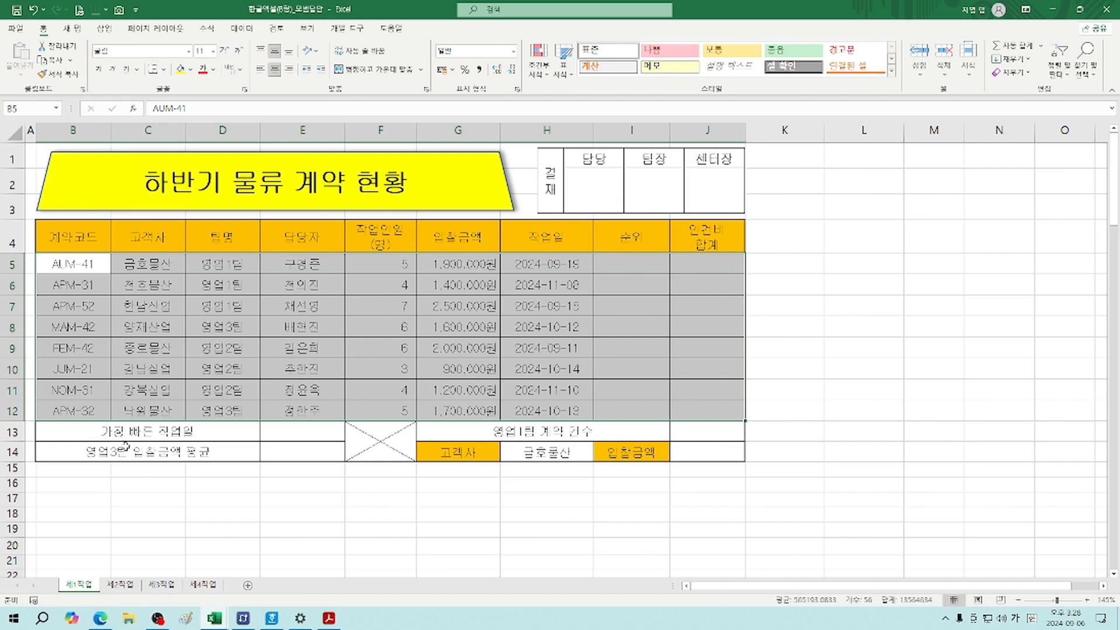
pyautogui.moveTo(49, 264); pyautogui.dragTo(718, 417)
pyautogui.click(537, 62)
pyautogui.click(843, 259)
# Reenter the custom number format #,##0"원" for the bid amounts in G5:G12 and apply it
pyautogui.moveTo(459, 271); pyautogui.dragTo(459, 411)
pyautogui.rightClick(448, 278)
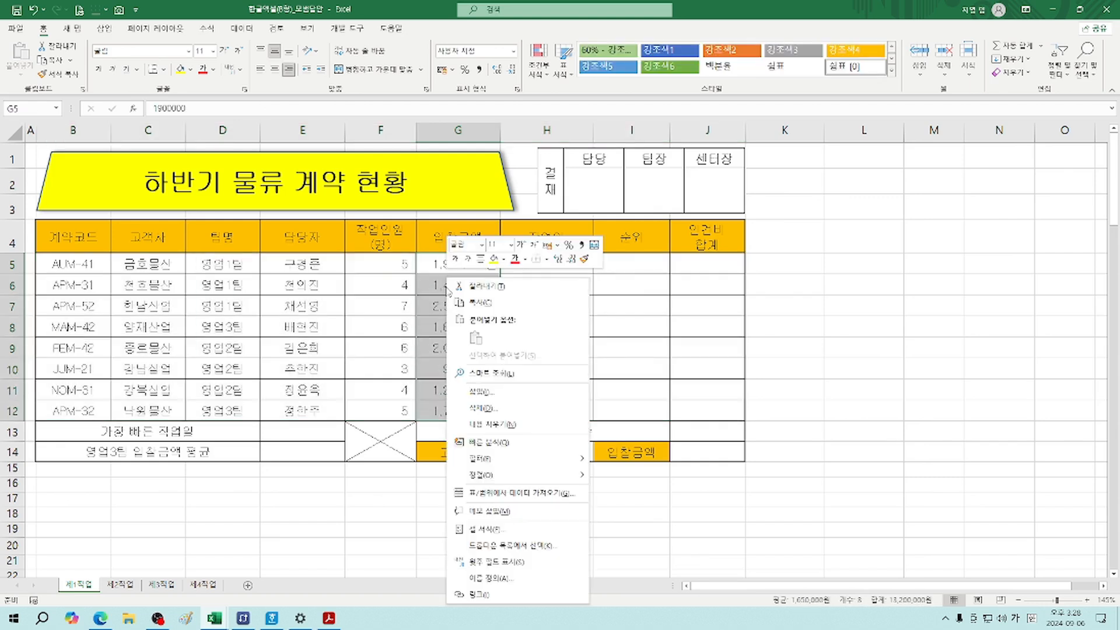
pyautogui.click(512, 528)
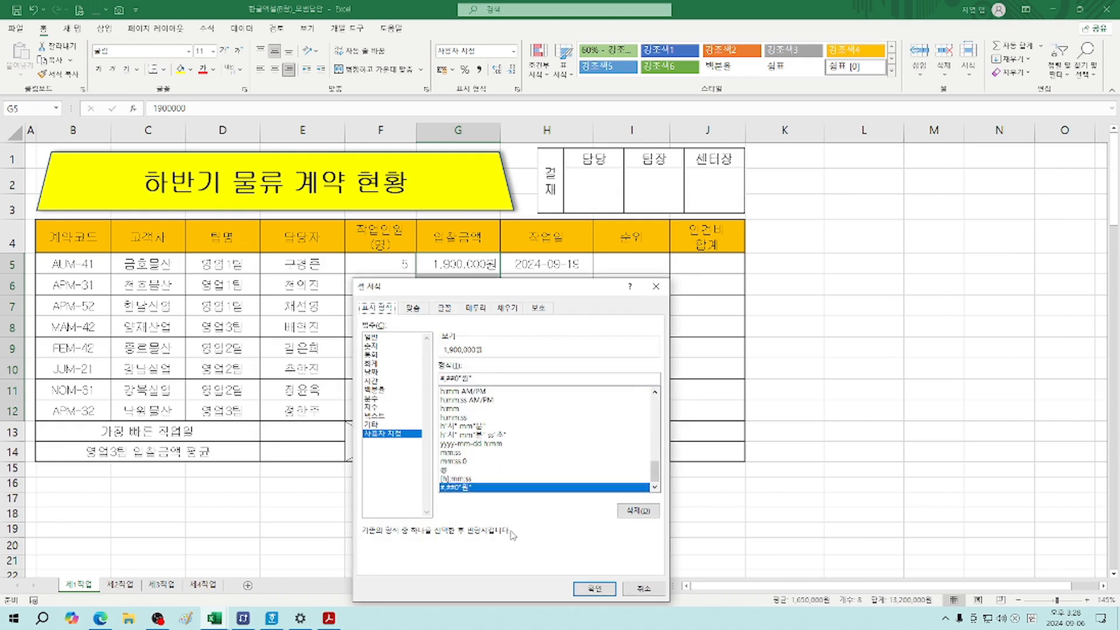
pyautogui.click(487, 379)
pyautogui.press('BackSpace')
pyautogui.press('BackSpace')
pyautogui.press('BackSpace')
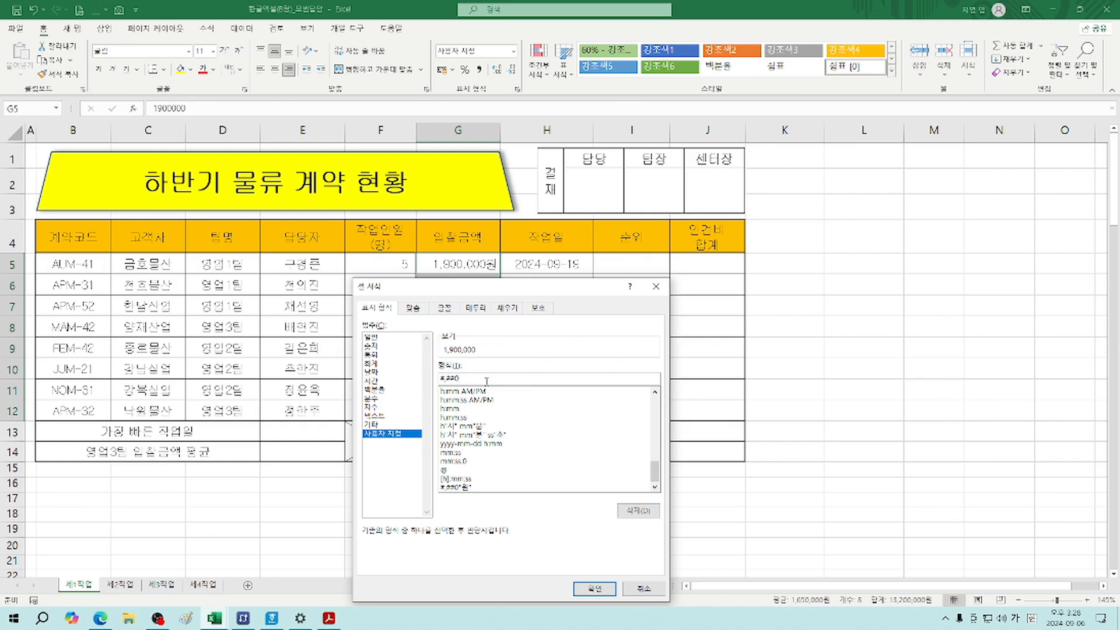
pyautogui.write('"원')
pyautogui.click(594, 589)
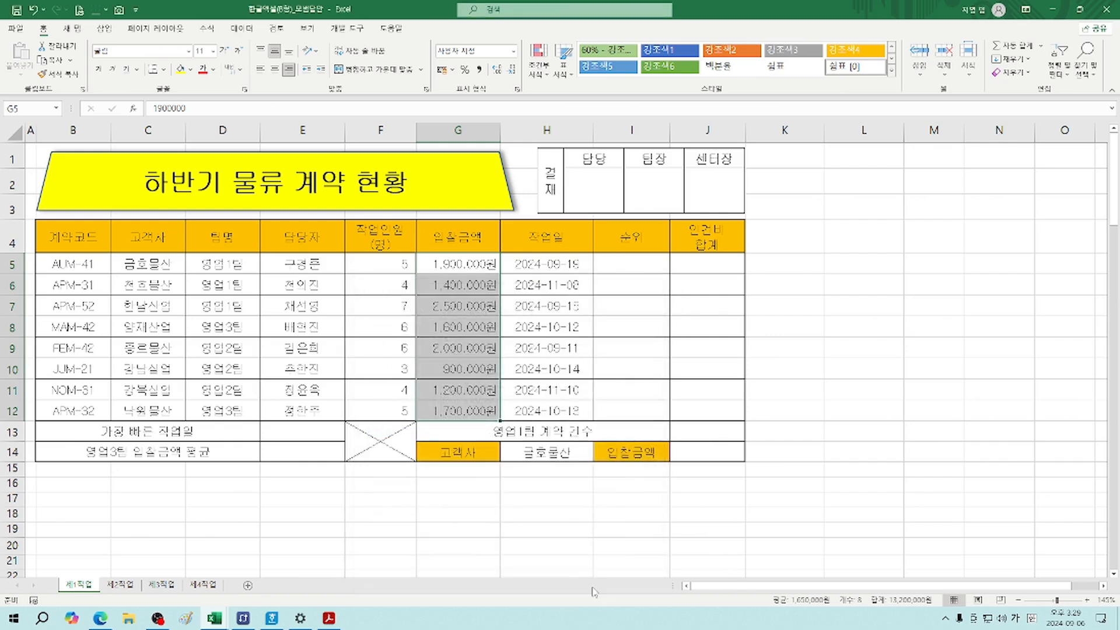
# Try the custom number format 0"인원" on the headcounts in F5:F12, and undo it
pyautogui.moveTo(383, 266); pyautogui.dragTo(389, 413)
pyautogui.rightClick(365, 322)
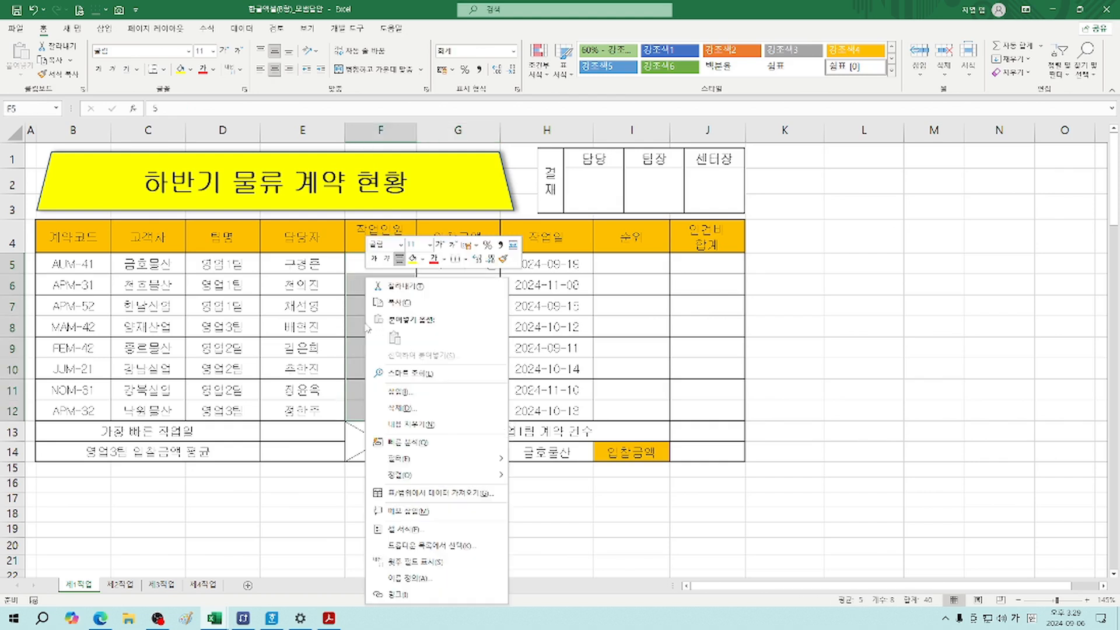
pyautogui.click(432, 529)
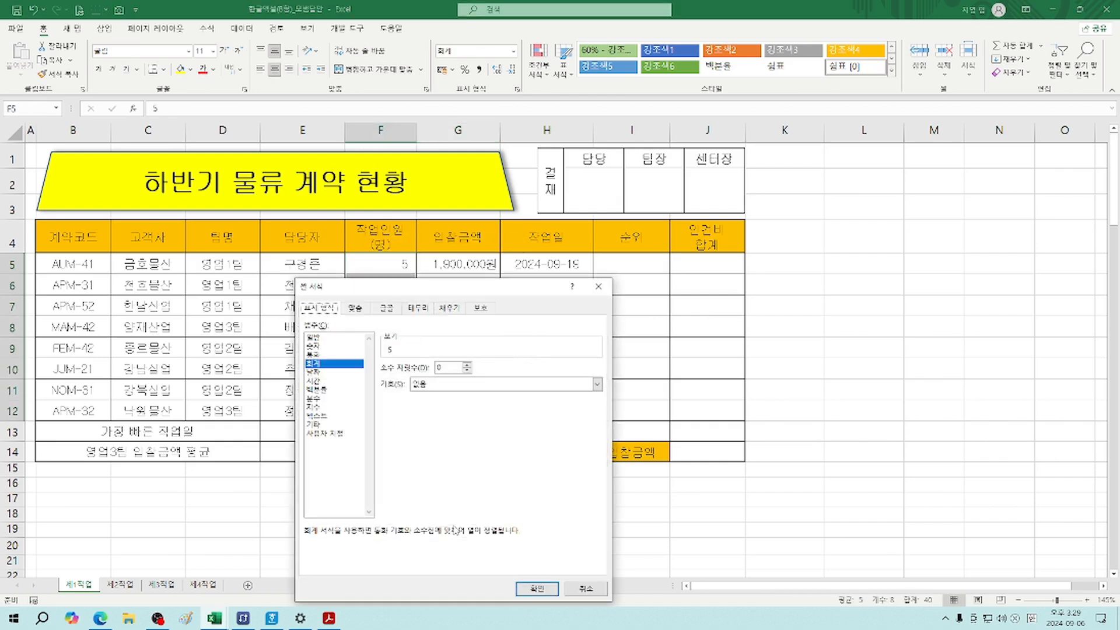
pyautogui.click(326, 433)
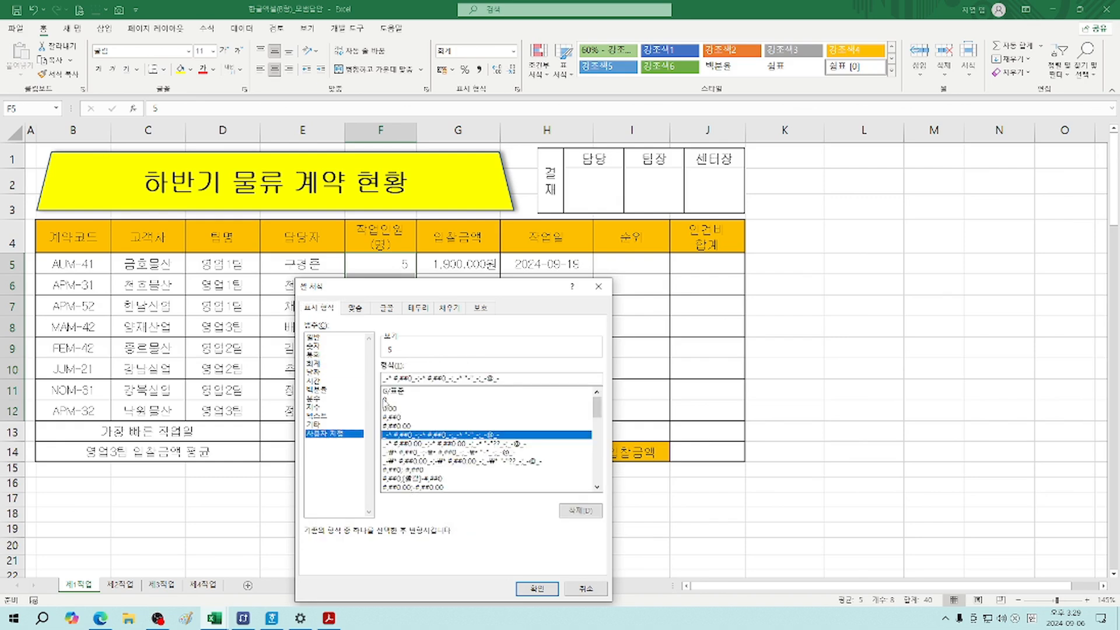
pyautogui.moveTo(428, 282); pyautogui.dragTo(649, 284)
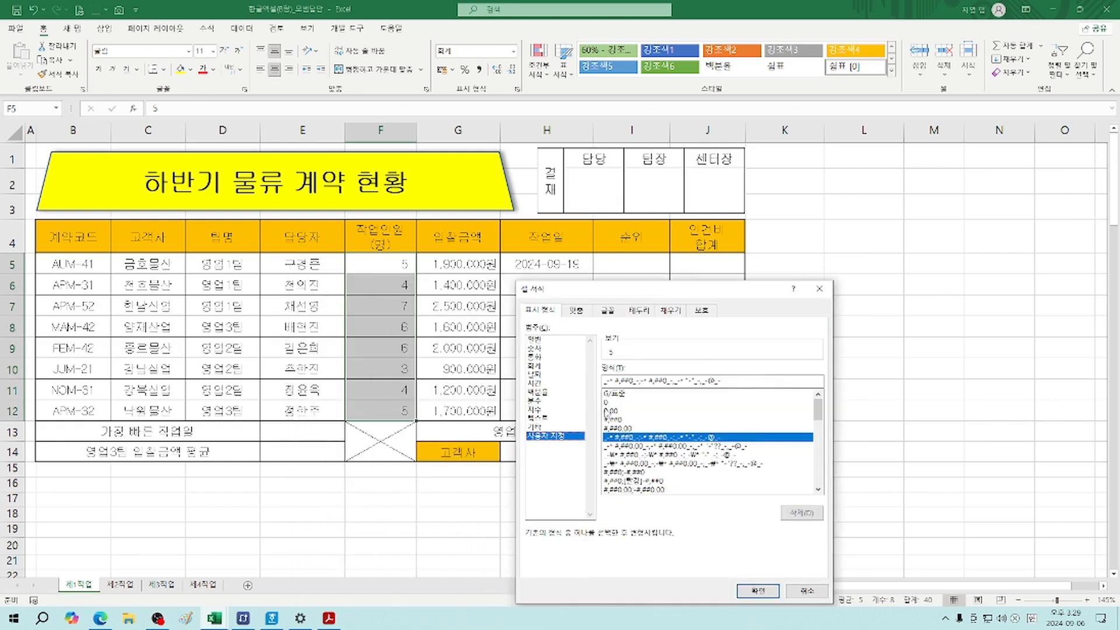
pyautogui.click(610, 403)
pyautogui.click(630, 383)
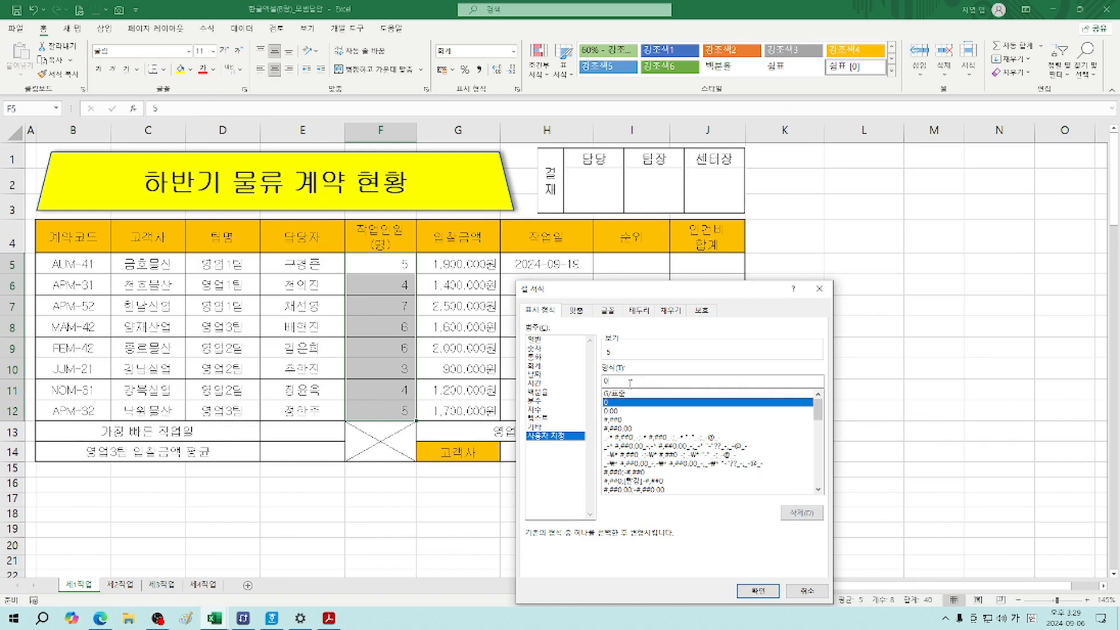
pyautogui.write('"')
pyautogui.write('명')
pyautogui.write('"')
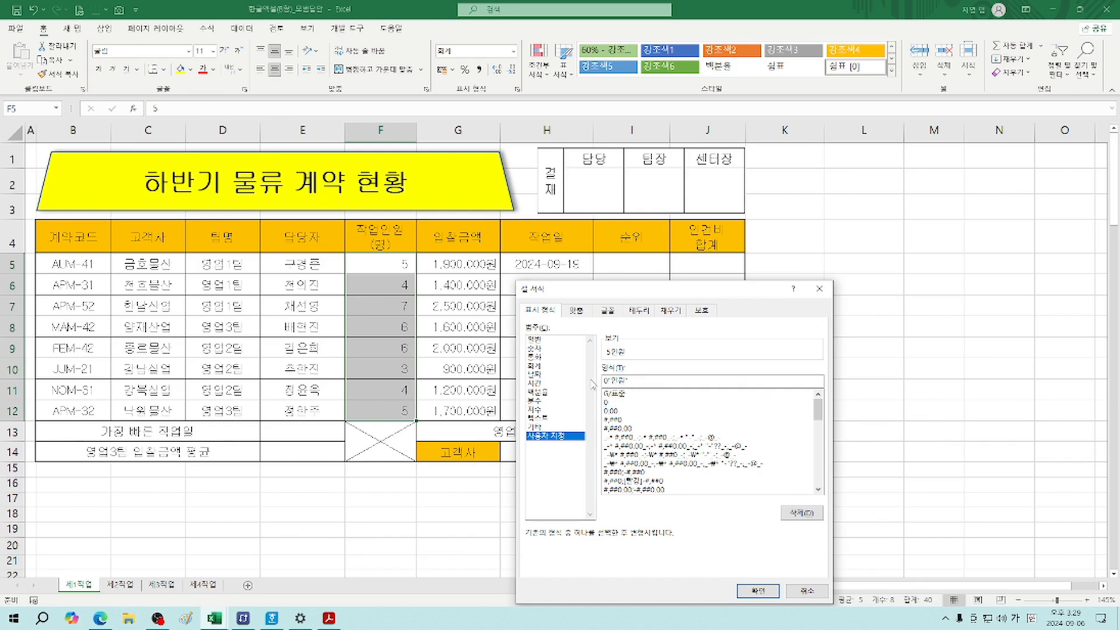
pyautogui.click(759, 591)
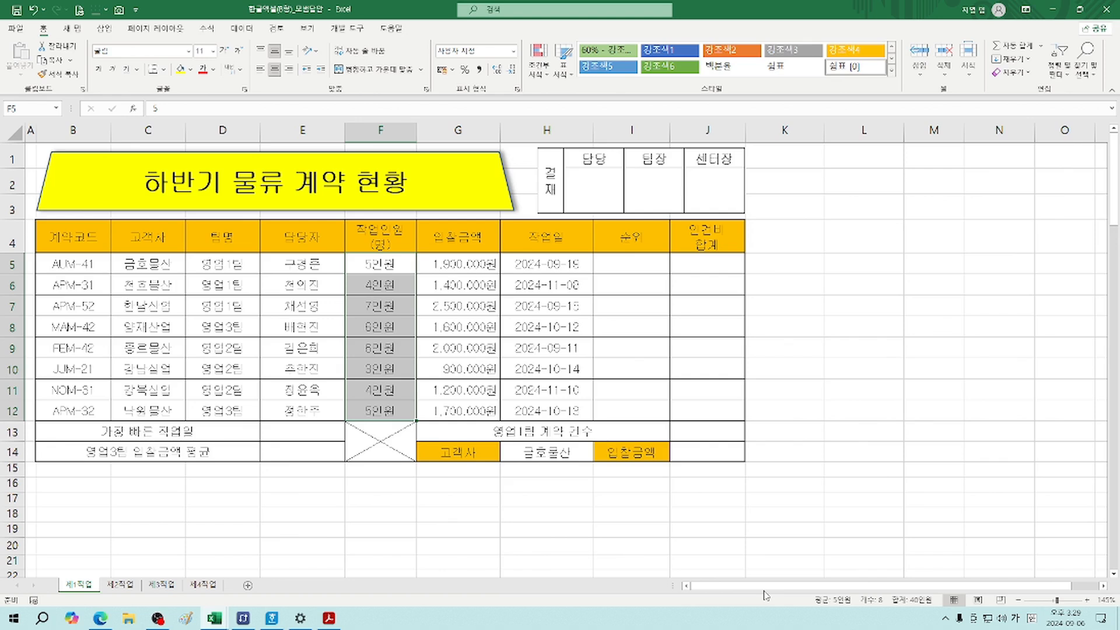
pyautogui.hotkey('ctrl', 'z')
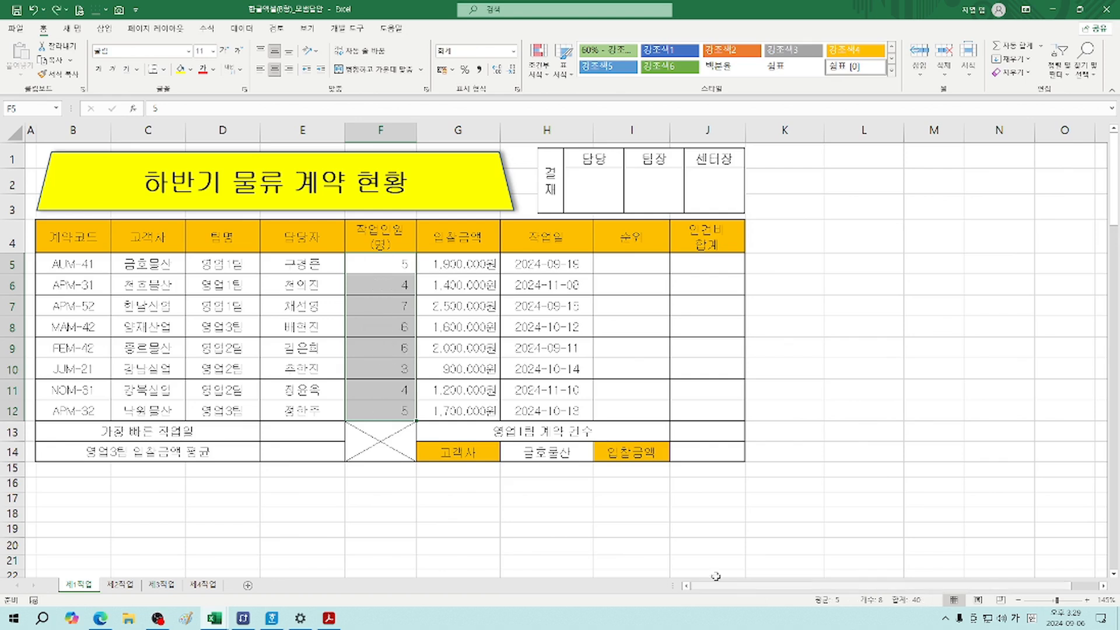
# Select the contract data rows B5:J12, leaving out the header row
pyautogui.moveTo(53, 263); pyautogui.dragTo(706, 413)
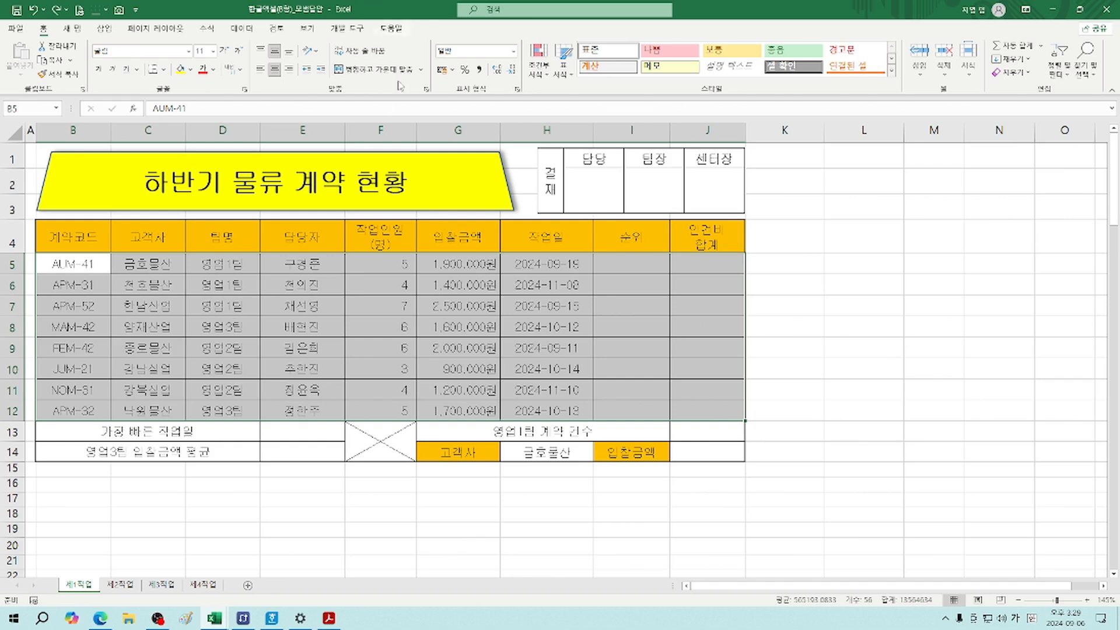
pyautogui.moveTo(56, 263); pyautogui.dragTo(695, 410)
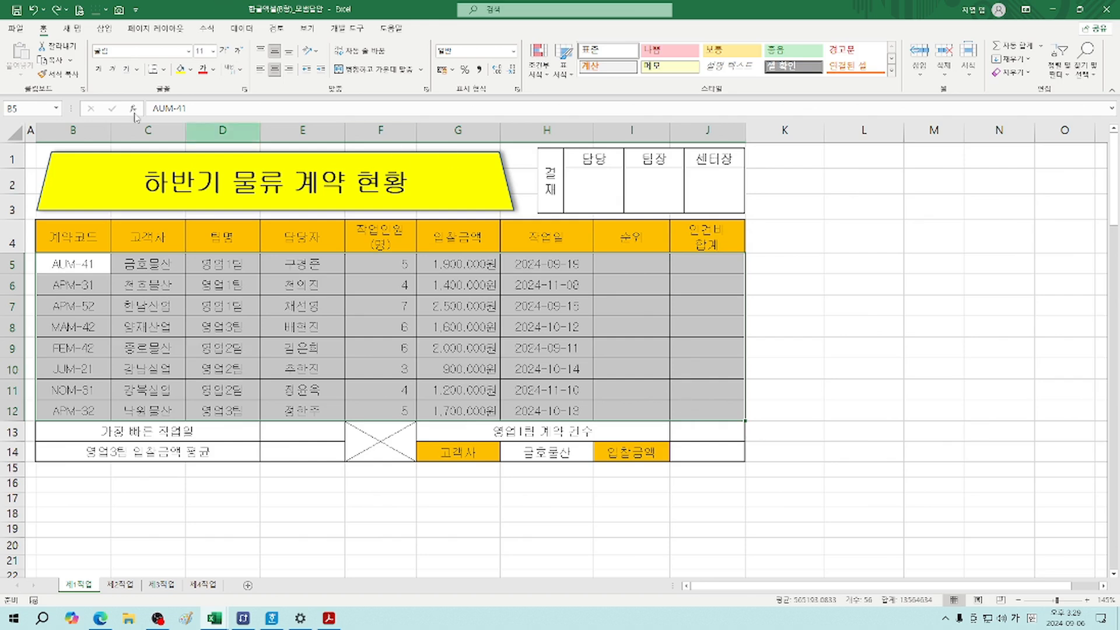
pyautogui.click(242, 29)
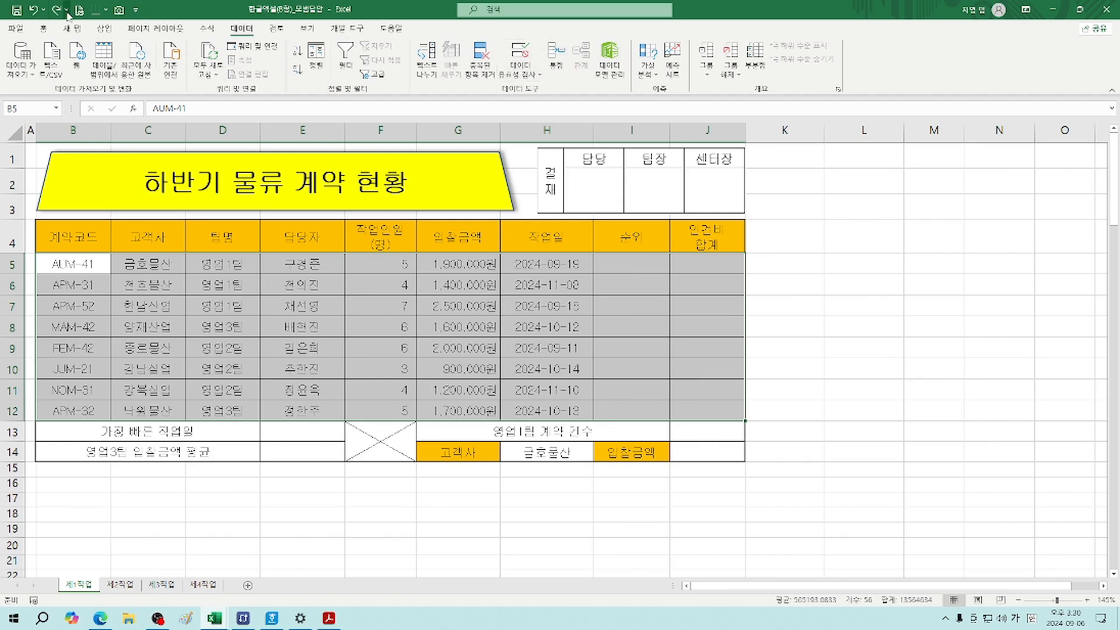
pyautogui.click(43, 29)
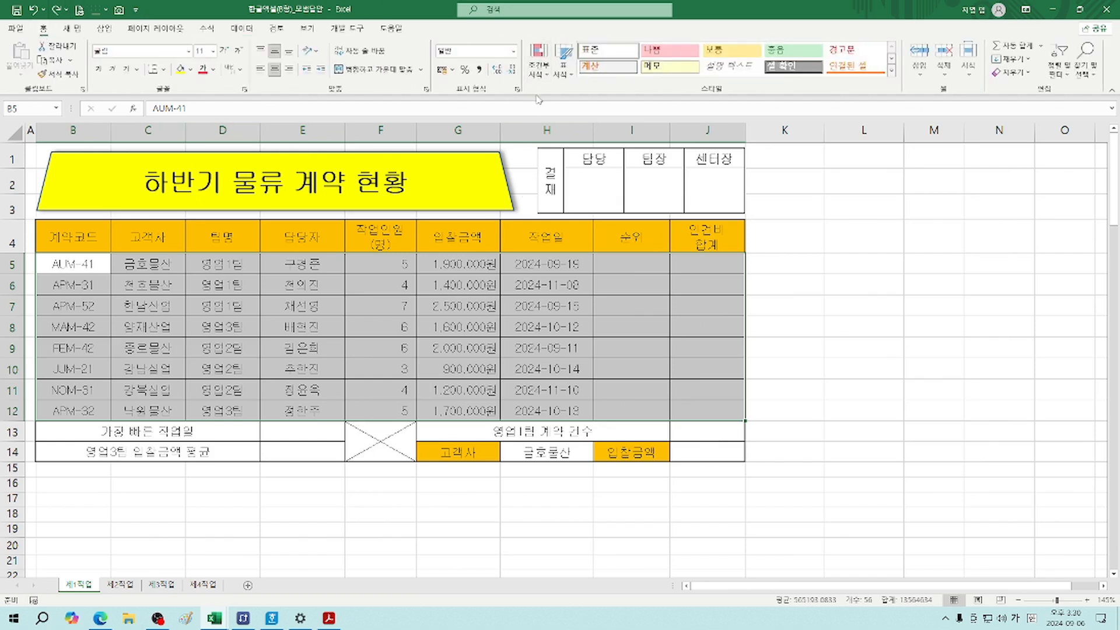
# Start a formula-based conditional formatting rule for B5:J12 and reference bid amount cell G5 in its formula
pyautogui.click(546, 77)
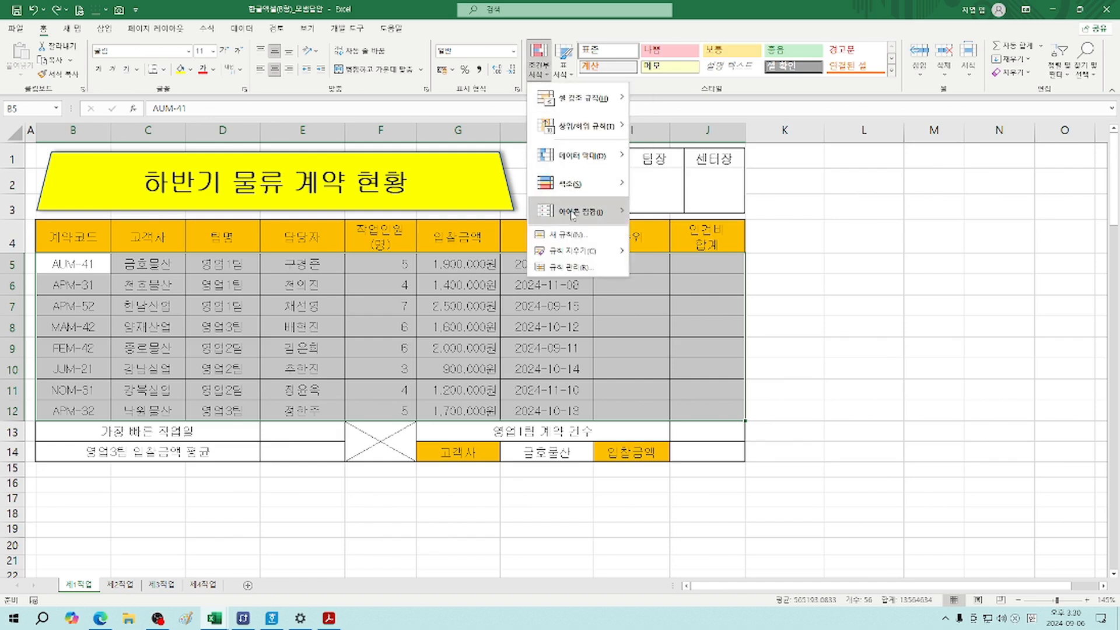
pyautogui.click(565, 235)
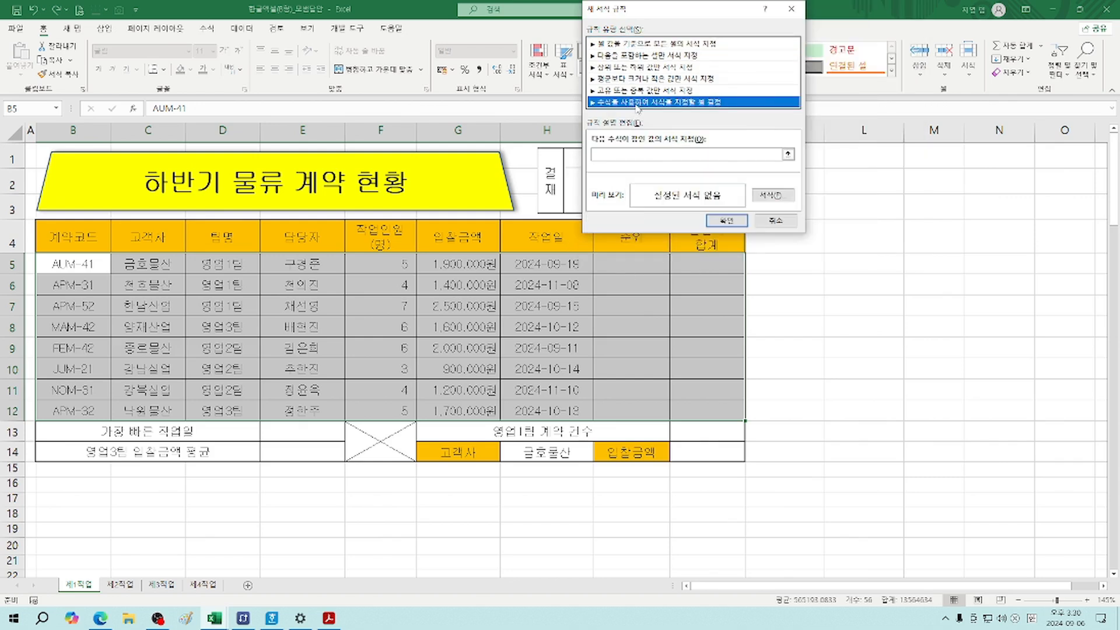
pyautogui.moveTo(677, 9); pyautogui.dragTo(747, 75)
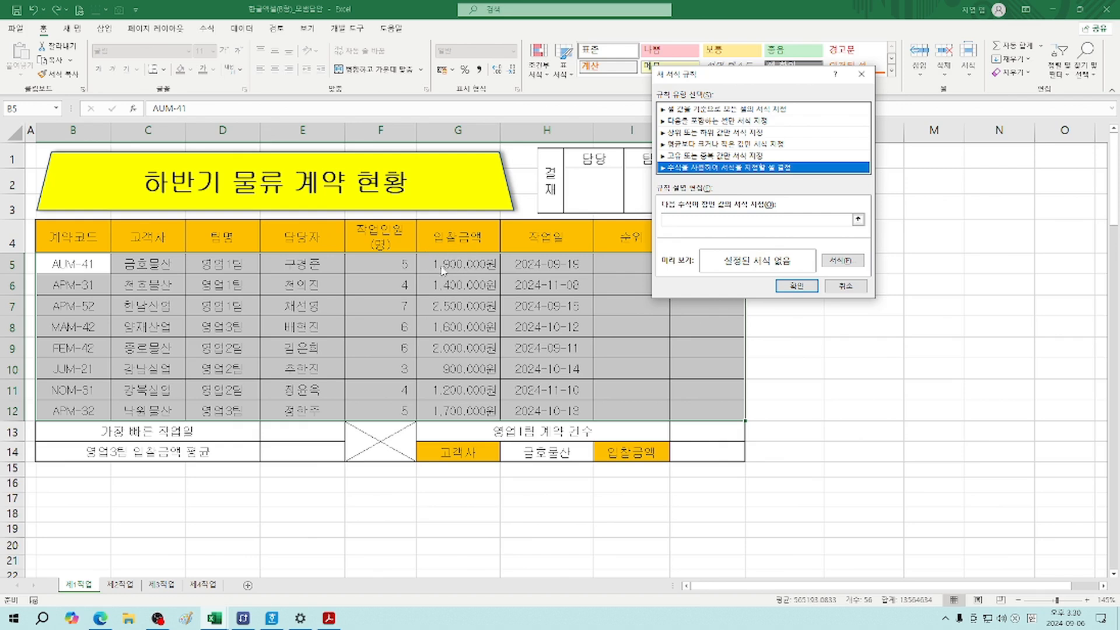
pyautogui.click(681, 220)
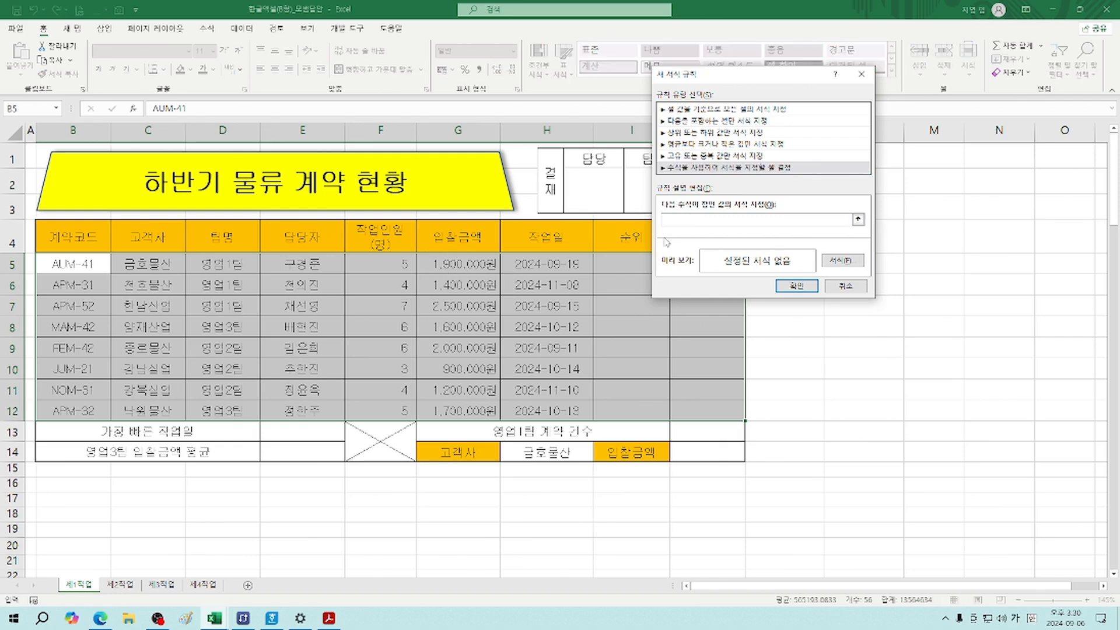
pyautogui.click(461, 264)
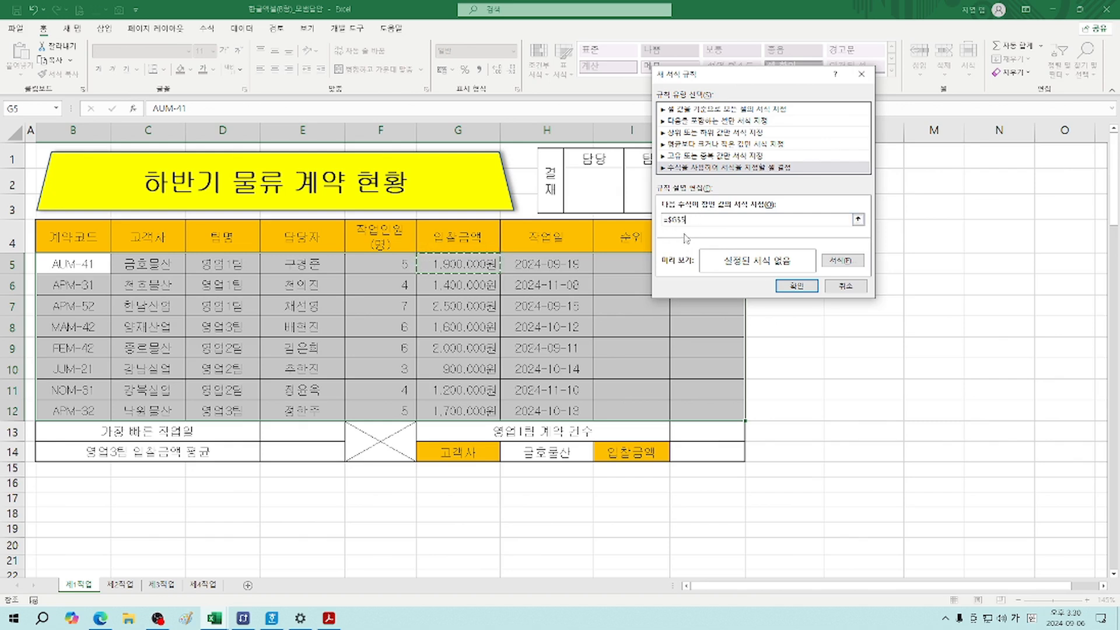
# Cycle the G5 reference through its absolute, mixed and relative forms, and cancel the rule
pyautogui.press('F4')
pyautogui.press('F4')
pyautogui.press('F4')
pyautogui.press('F4')
pyautogui.press('F4')
pyautogui.press('F4')
pyautogui.press('F4')
pyautogui.click(846, 286)
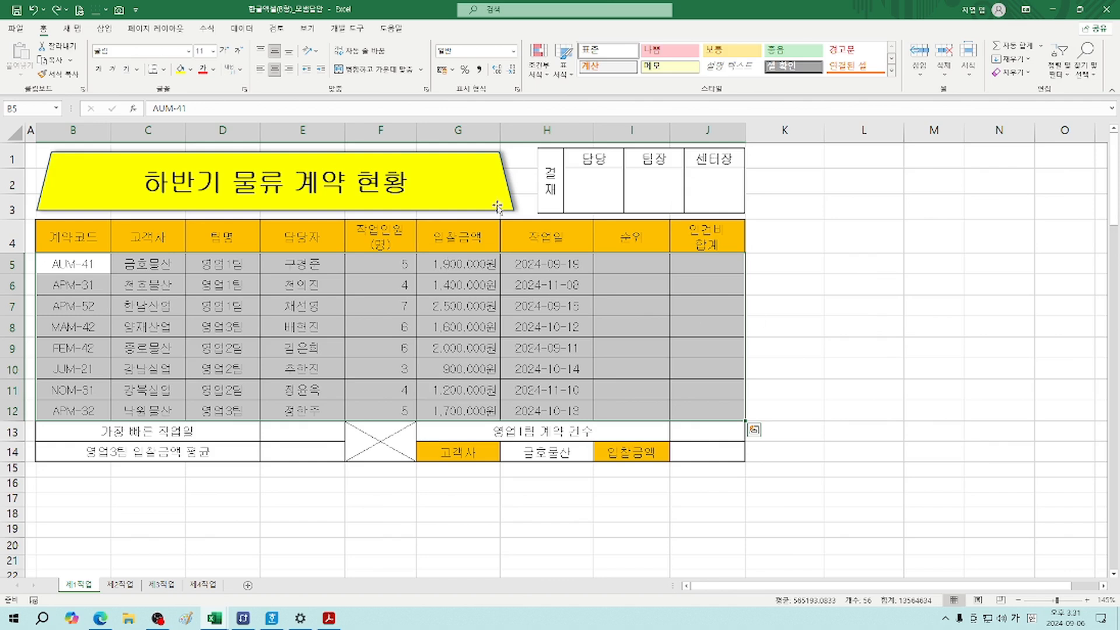
# Create a formula-based conditional formatting rule for B5:J12 and enter the column-locked reference =$G5
pyautogui.click(538, 59)
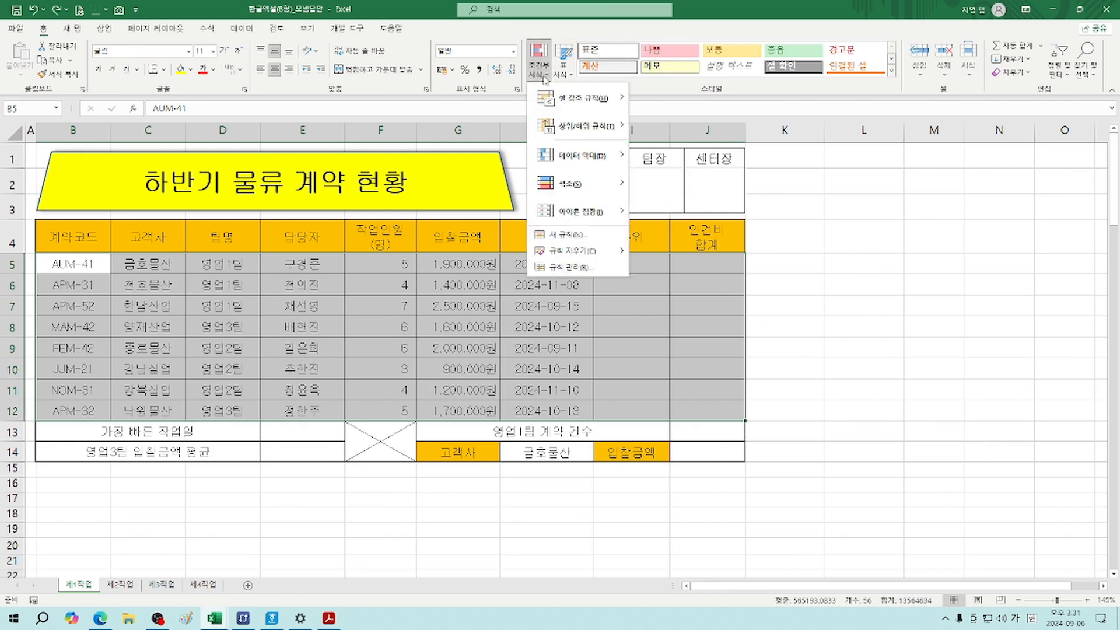
pyautogui.click(591, 244)
pyautogui.click(639, 155)
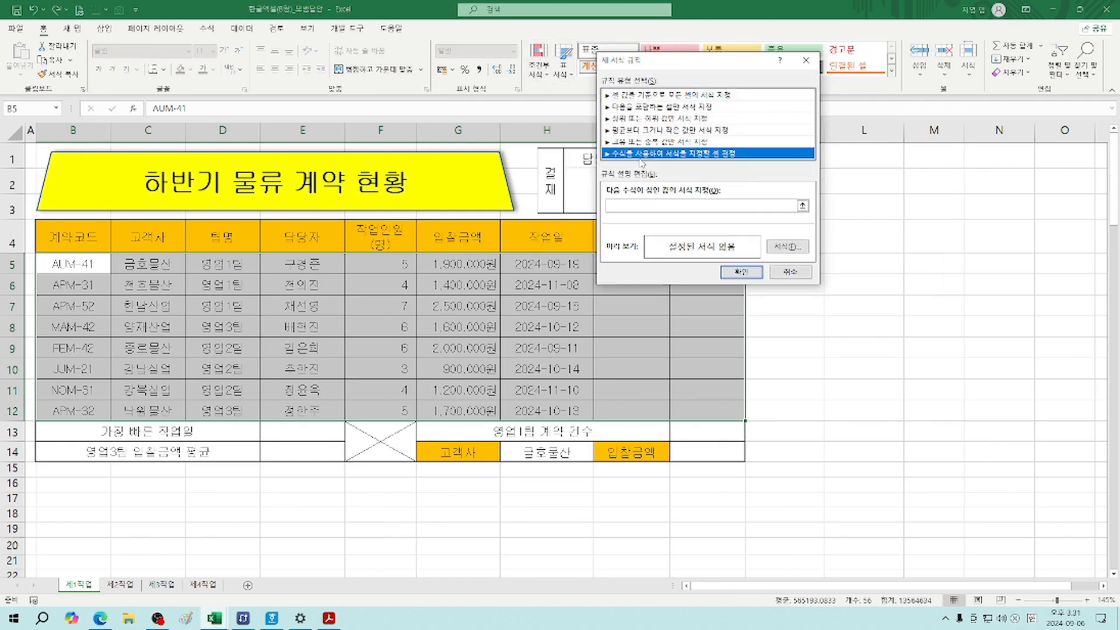
pyautogui.click(660, 205)
pyautogui.click(471, 259)
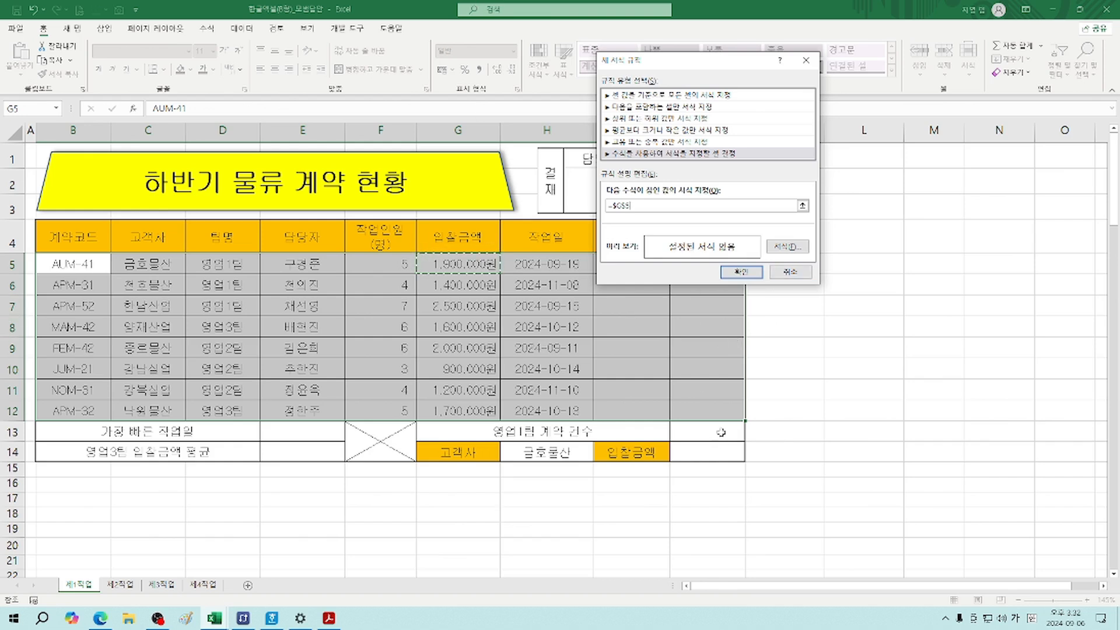
pyautogui.press('F4')
pyautogui.press('F4')
# Complete the rule's formula as =$G5>=2000000
pyautogui.write('="')
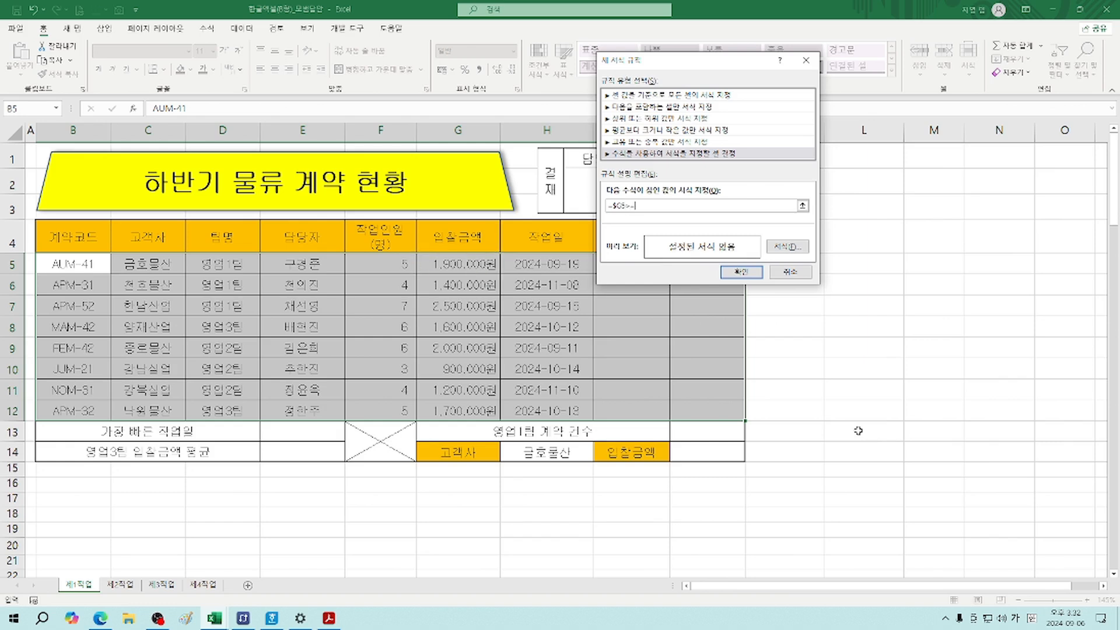
pyautogui.press('BackSpace')
pyautogui.press('BackSpace')
pyautogui.write('>=2000000')
pyautogui.press('BackSpace')
pyautogui.press('BackSpace')
pyautogui.press('BackSpace')
pyautogui.press('BackSpace')
pyautogui.press('BackSpace')
pyautogui.press('BackSpace')
pyautogui.press('BackSpace')
pyautogui.write('200000')
pyautogui.press('BackSpace')
pyautogui.press('BackSpace')
pyautogui.press('BackSpace')
pyautogui.press('BackSpace')
pyautogui.press('BackSpace')
pyautogui.write('000000')
# Set the rule's font to bold (굵게) and blue, and apply the rule to the contract rows
pyautogui.click(789, 247)
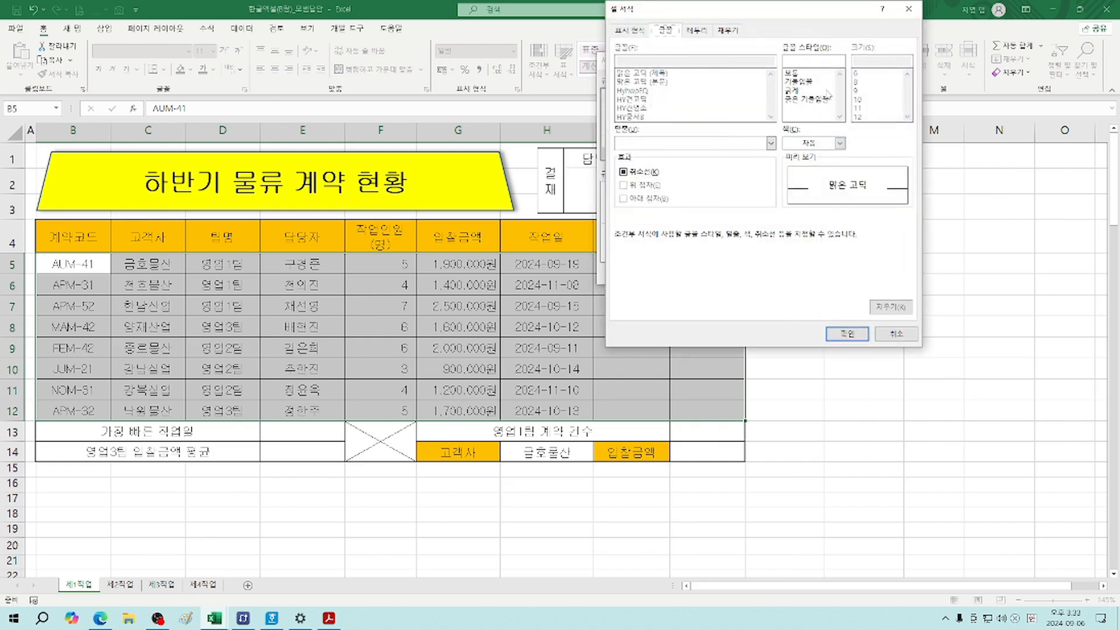
pyautogui.click(796, 91)
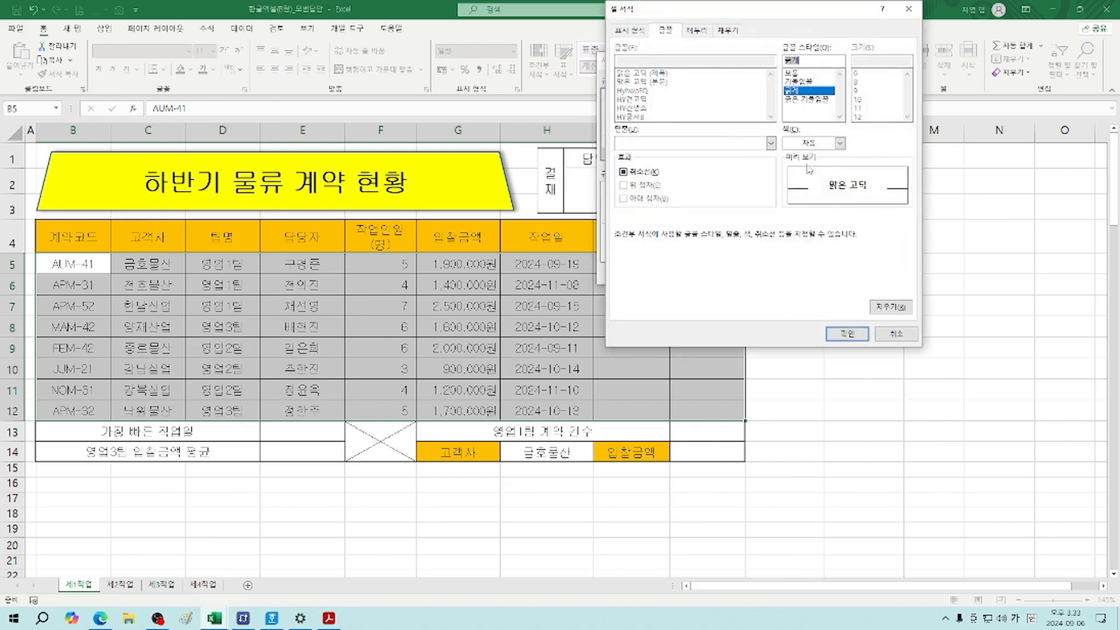
pyautogui.click(839, 144)
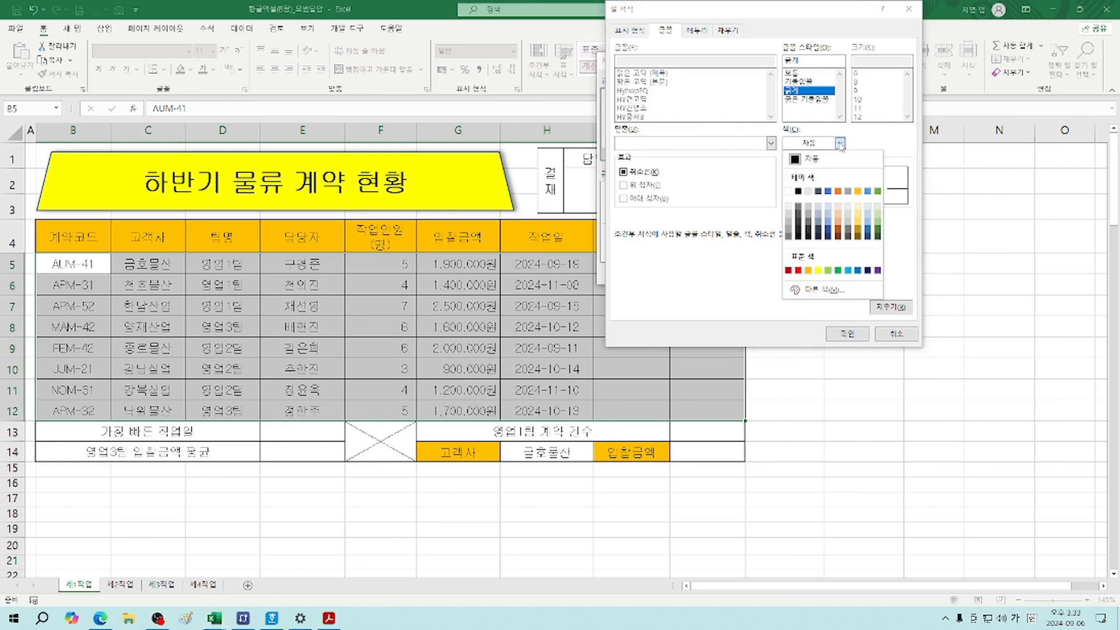
pyautogui.click(859, 271)
pyautogui.click(847, 334)
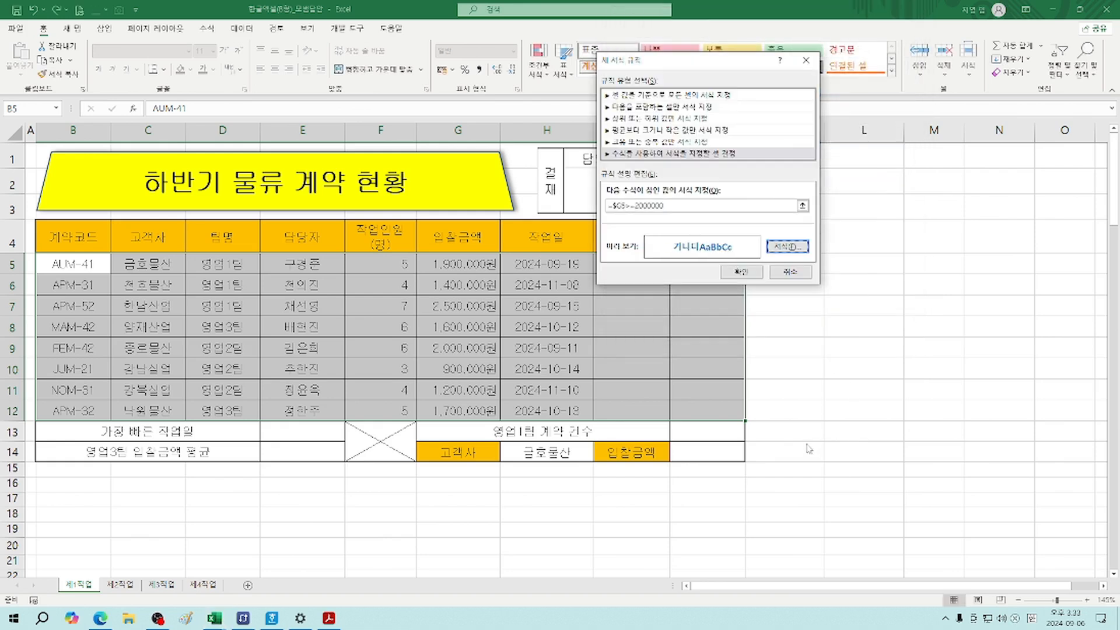
pyautogui.click(736, 272)
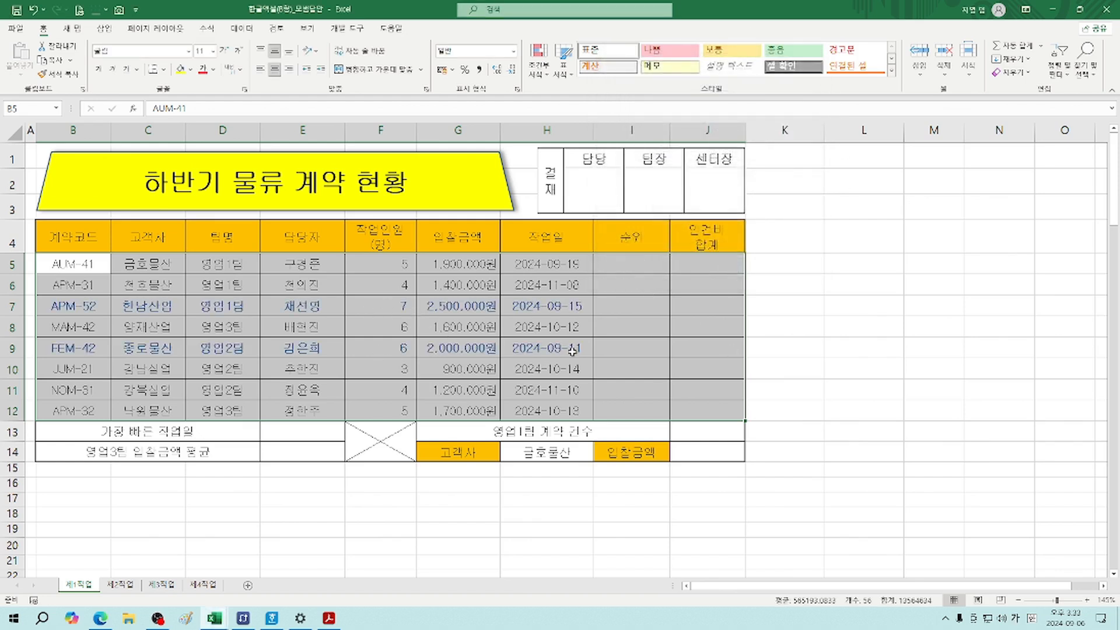
# Test the rule by entering 3000000 as the bid amount in G10, and undo the entry
pyautogui.click(456, 372)
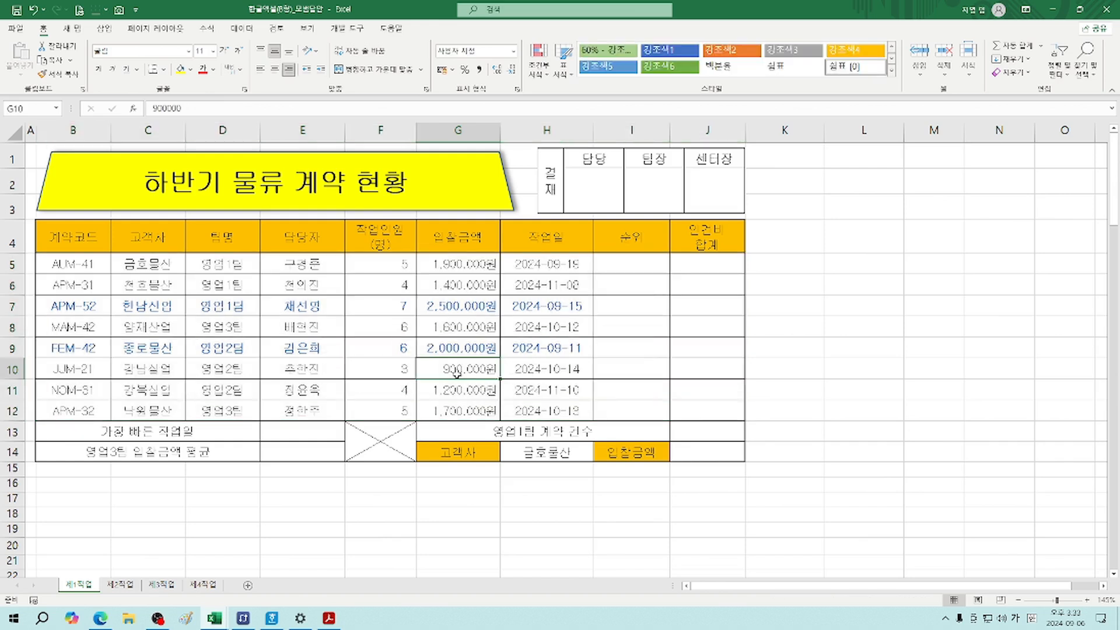
pyautogui.write('3000000')
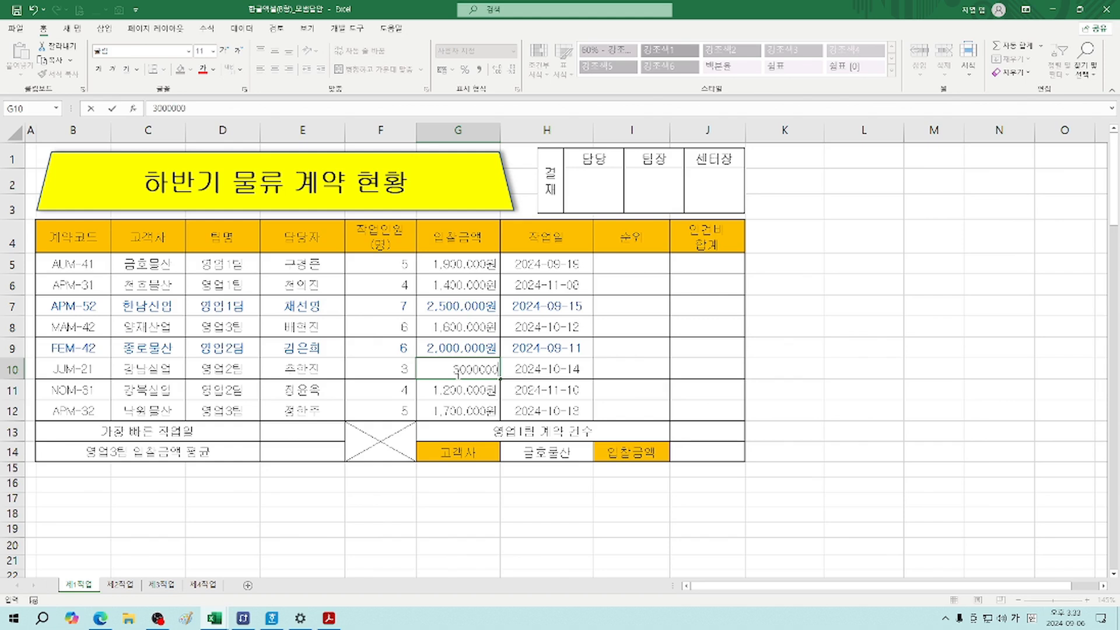
pyautogui.press('Return')
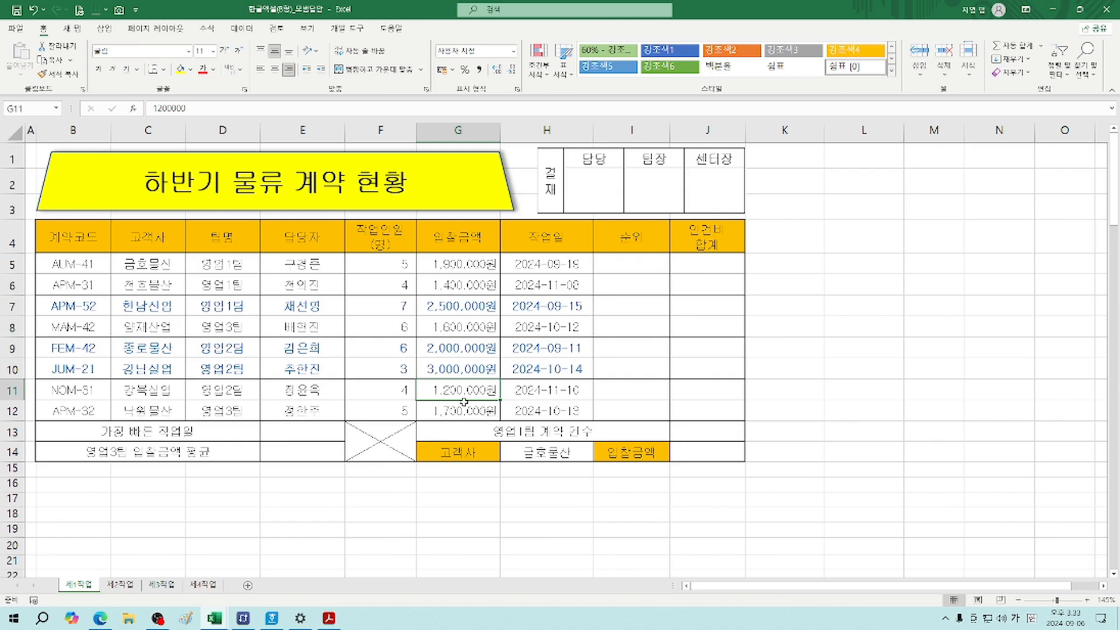
pyautogui.hotkey('ctrl', 'z')
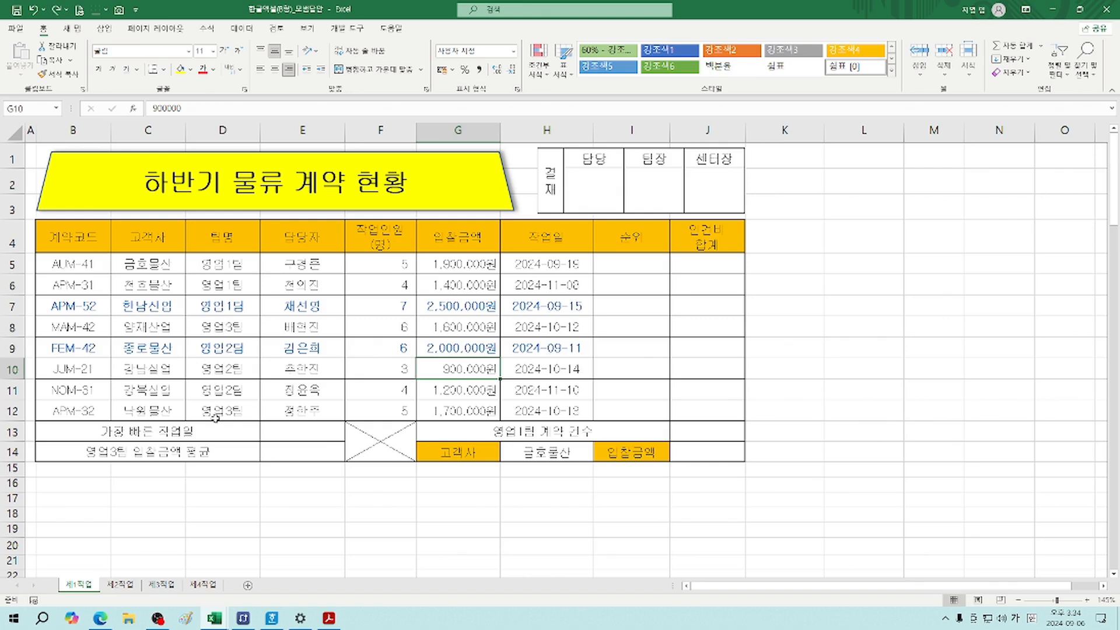
# Create a second formula-based conditional formatting rule for B5:J12 and enter the column-locked team reference =$D5
pyautogui.moveTo(50, 262); pyautogui.dragTo(699, 419)
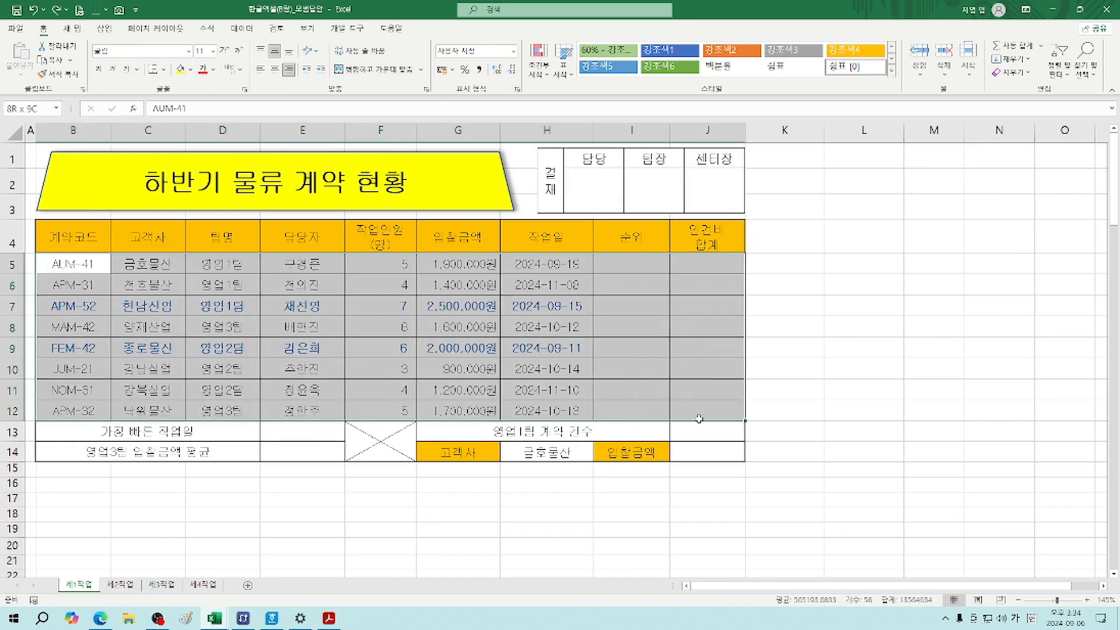
pyautogui.click(538, 70)
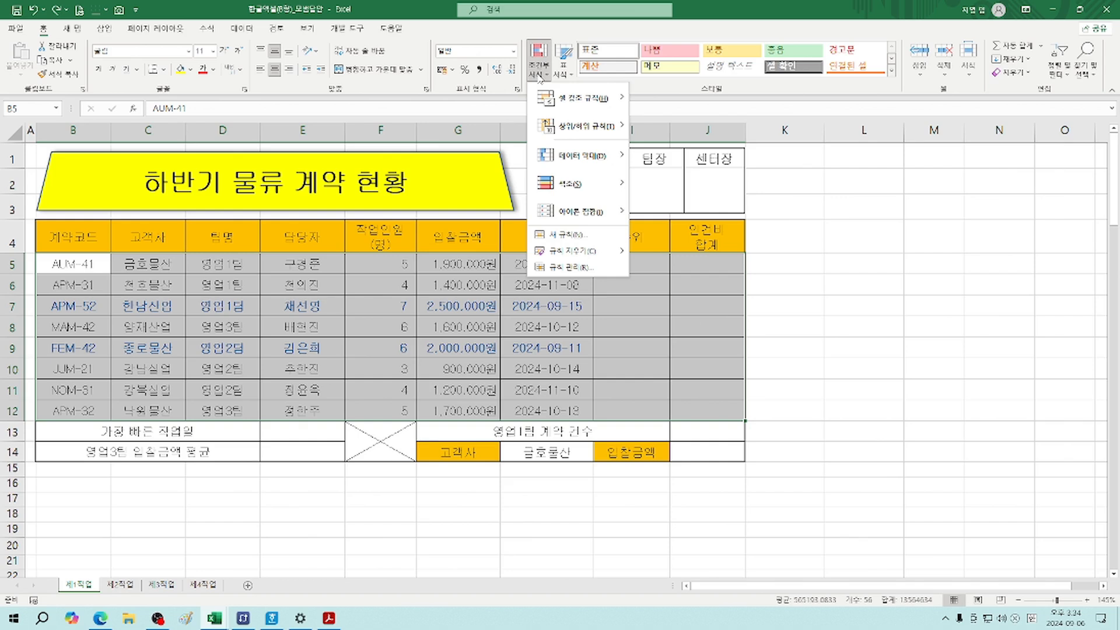
pyautogui.click(579, 237)
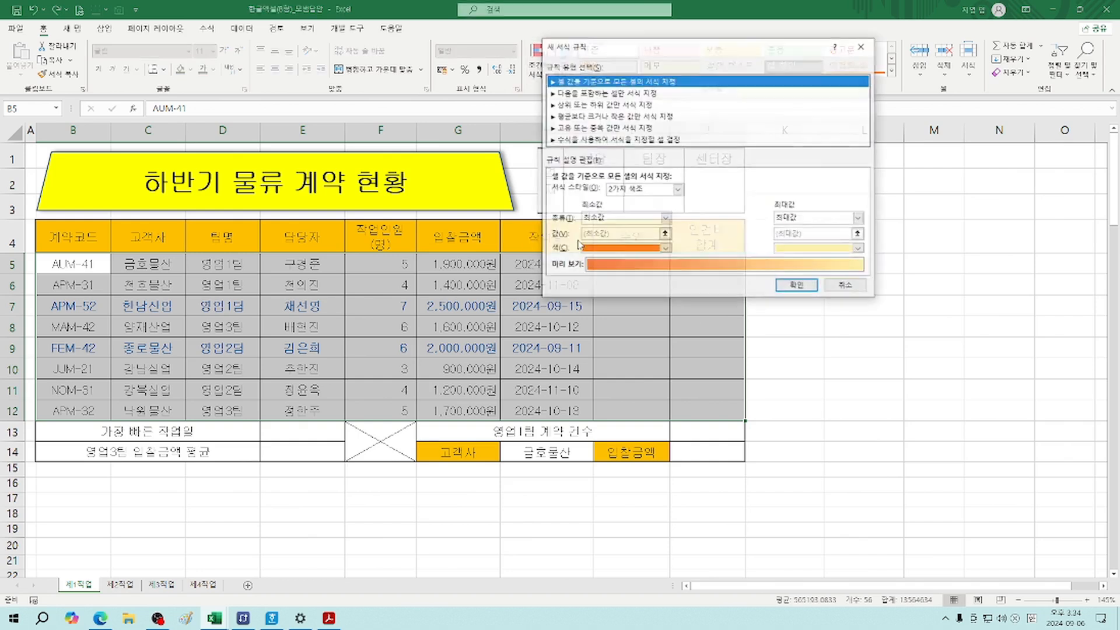
pyautogui.click(651, 140)
pyautogui.moveTo(662, 46); pyautogui.dragTo(853, 85)
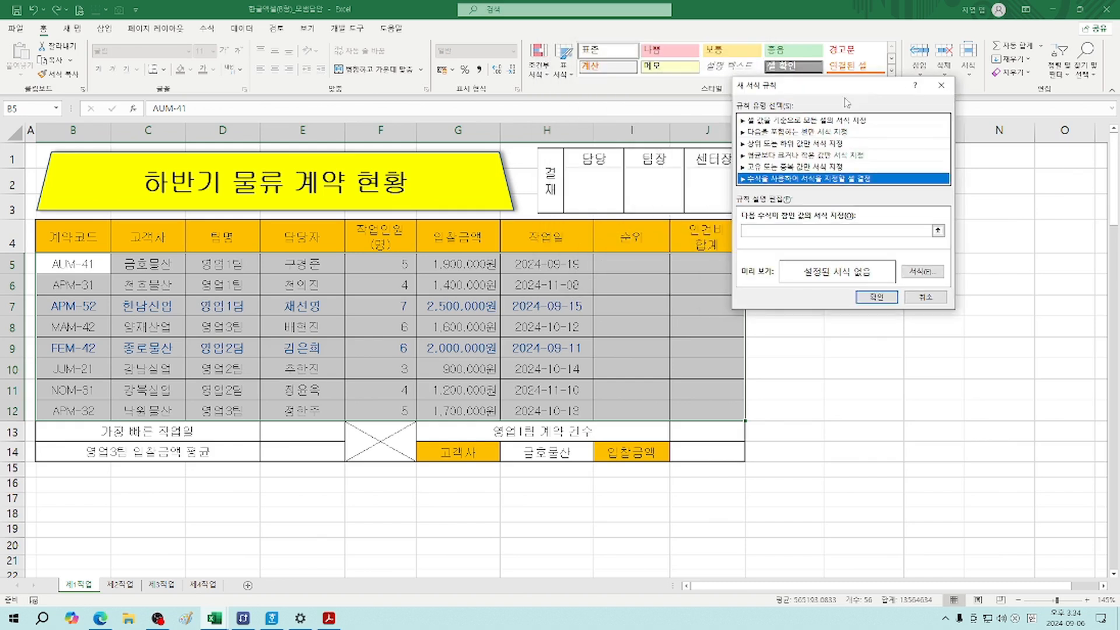
pyautogui.click(789, 229)
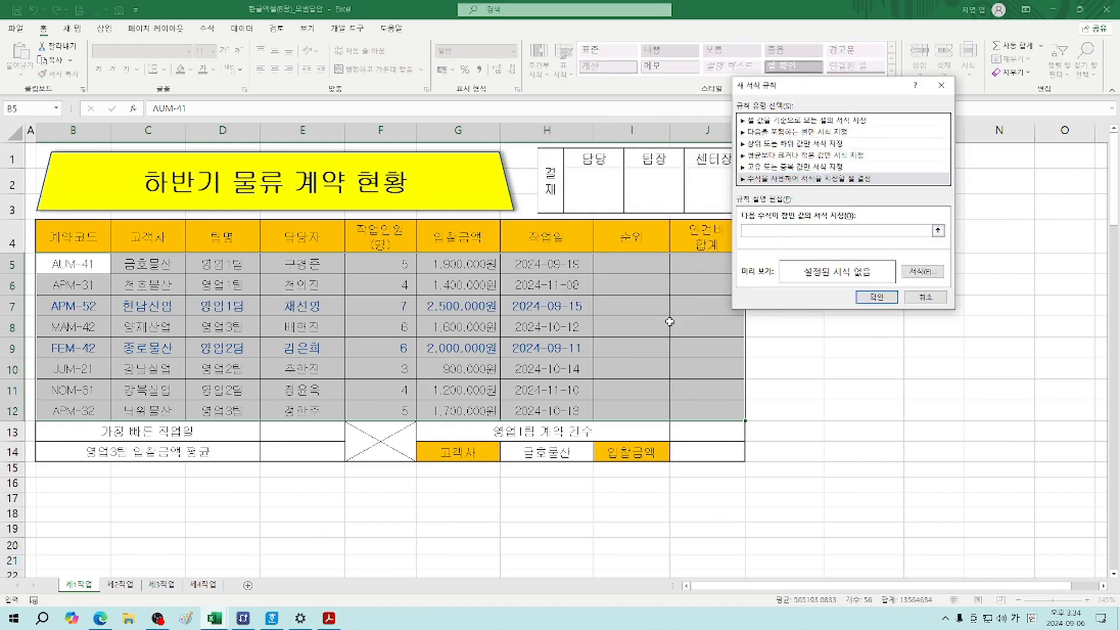
pyautogui.click(222, 265)
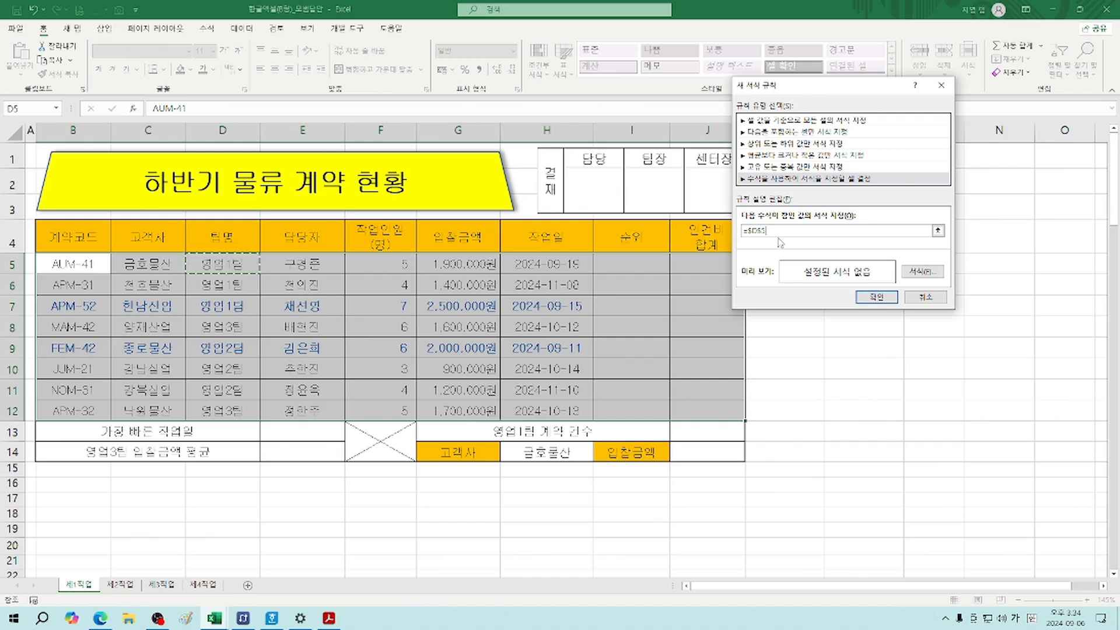
pyautogui.press('F4')
pyautogui.press('F4')
# Complete the rule's formula as =$D5="영업3팀"
pyautogui.write('=')
pyautogui.write('1')
pyautogui.press('Hangul')
pyautogui.write('dud')
pyautogui.press('BackSpace')
pyautogui.press('BackSpace')
pyautogui.press('BackSpace')
pyautogui.press('Hangul')
pyautogui.write('영업')
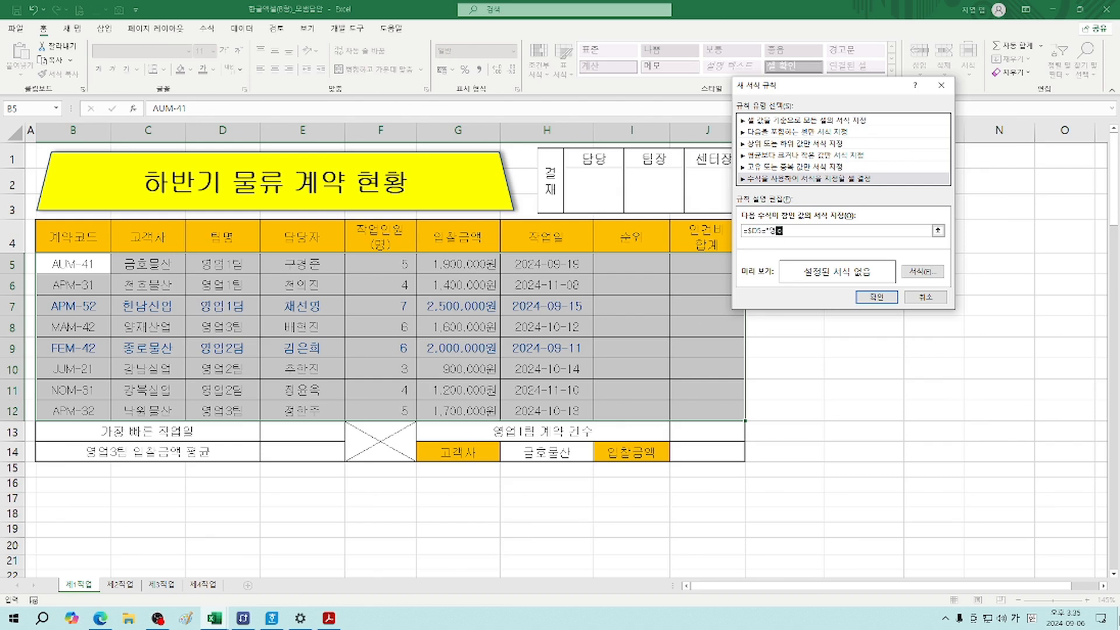
pyautogui.write('3팀')
# Set the team rule's font to italic (기울임꼴) and red, and apply the rule to the contract rows
pyautogui.click(921, 272)
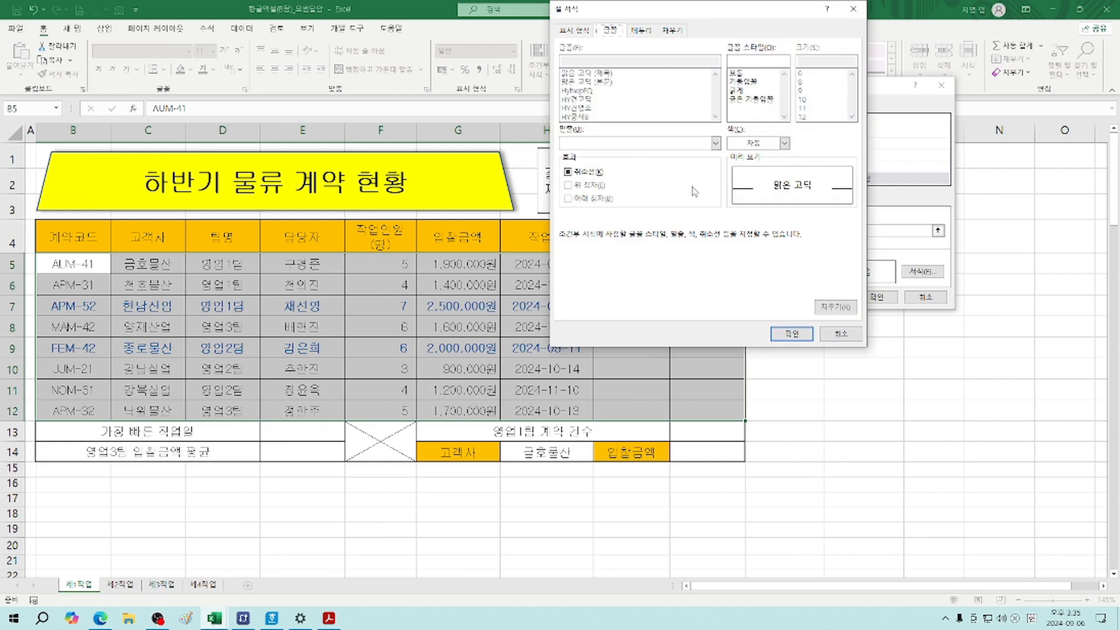
pyautogui.click(741, 91)
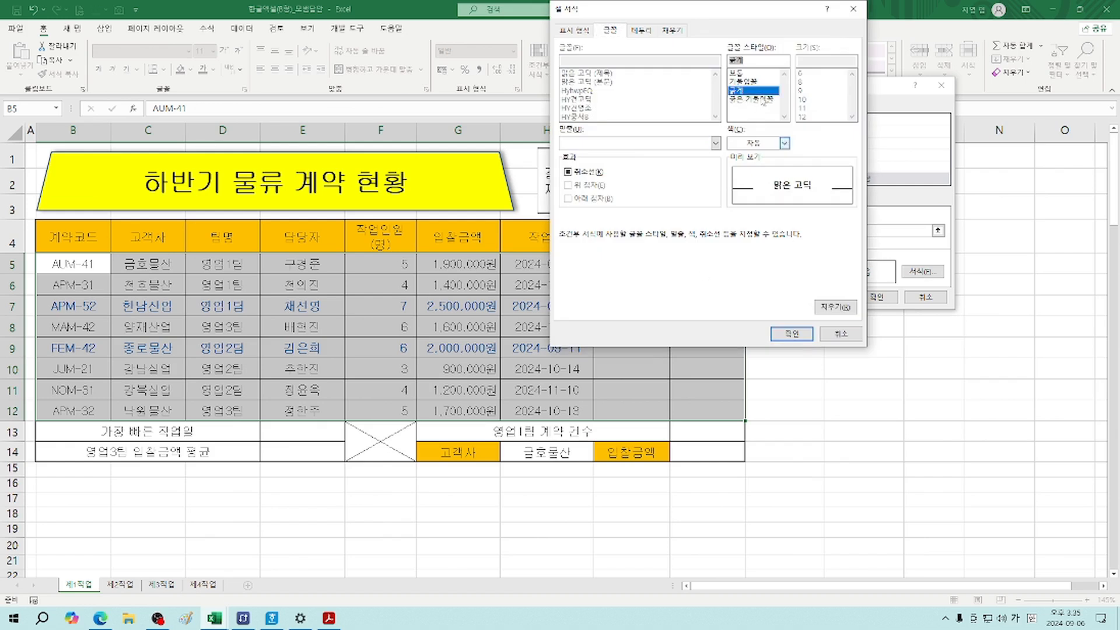
pyautogui.click(744, 83)
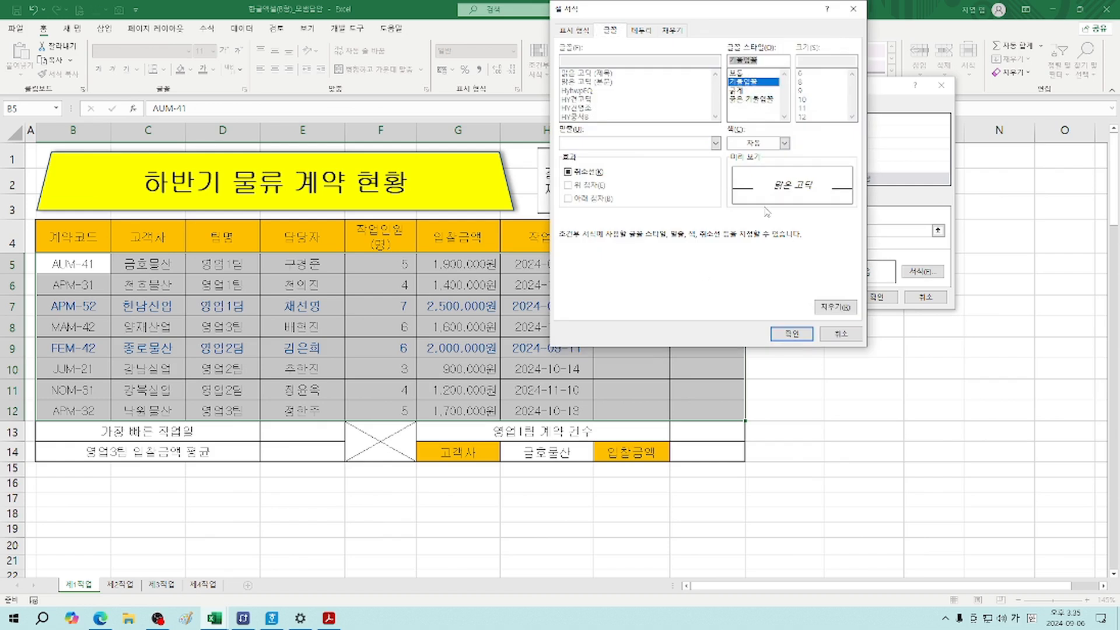
pyautogui.click(784, 143)
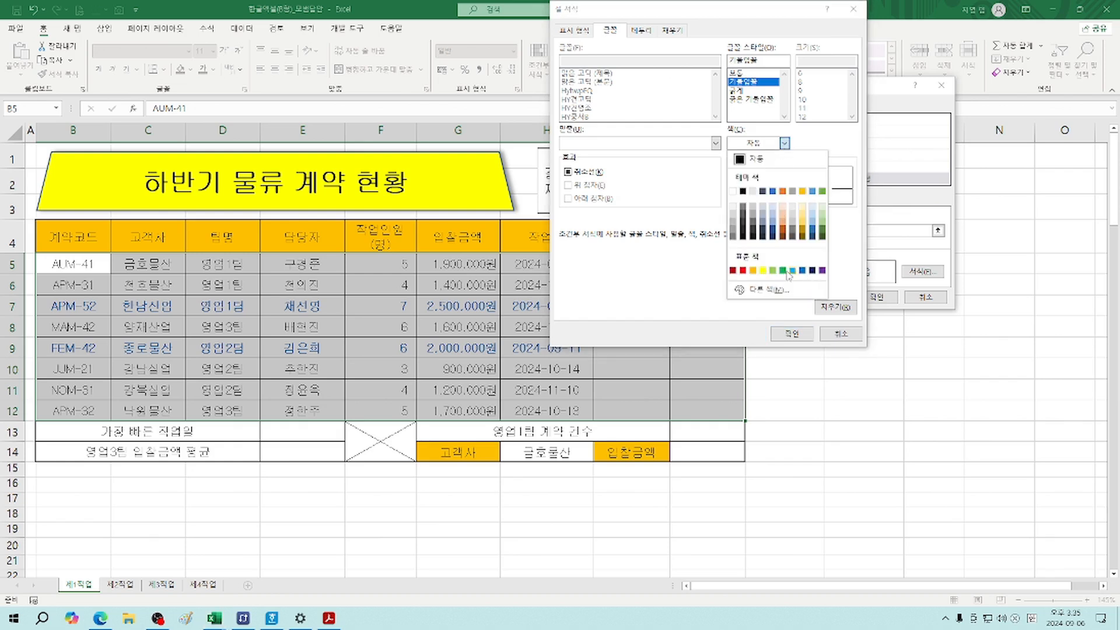
pyautogui.click(743, 271)
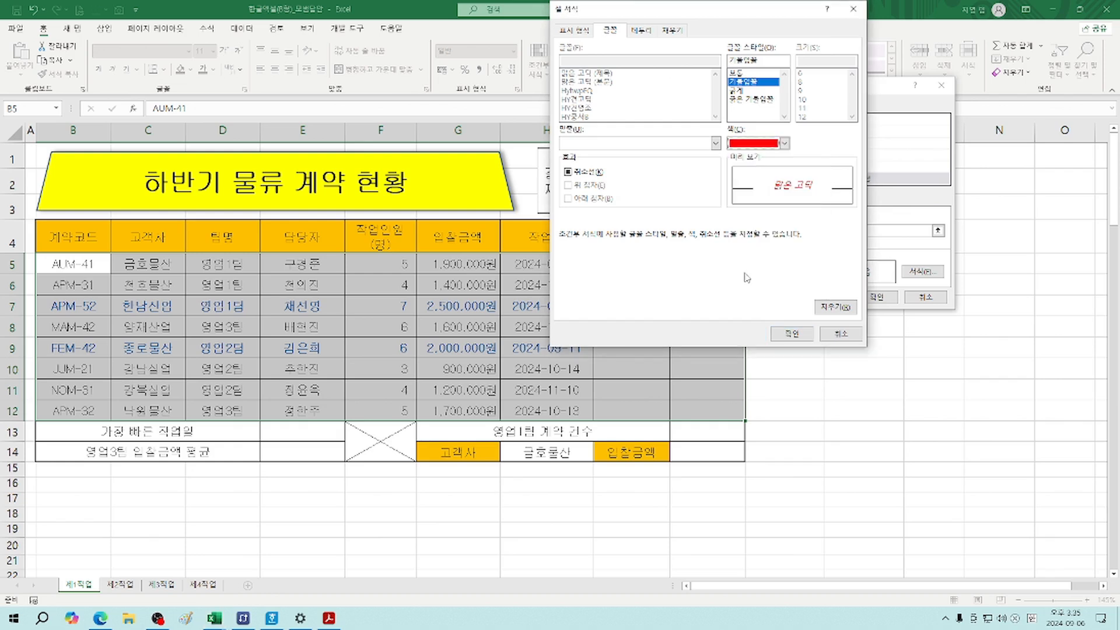
pyautogui.click(793, 336)
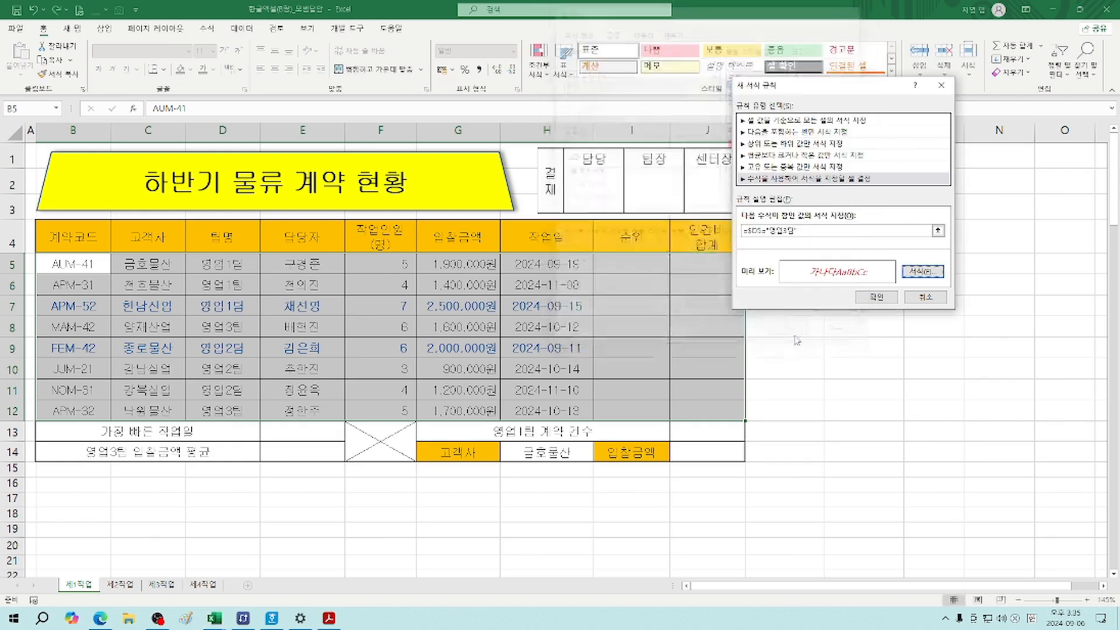
pyautogui.click(876, 298)
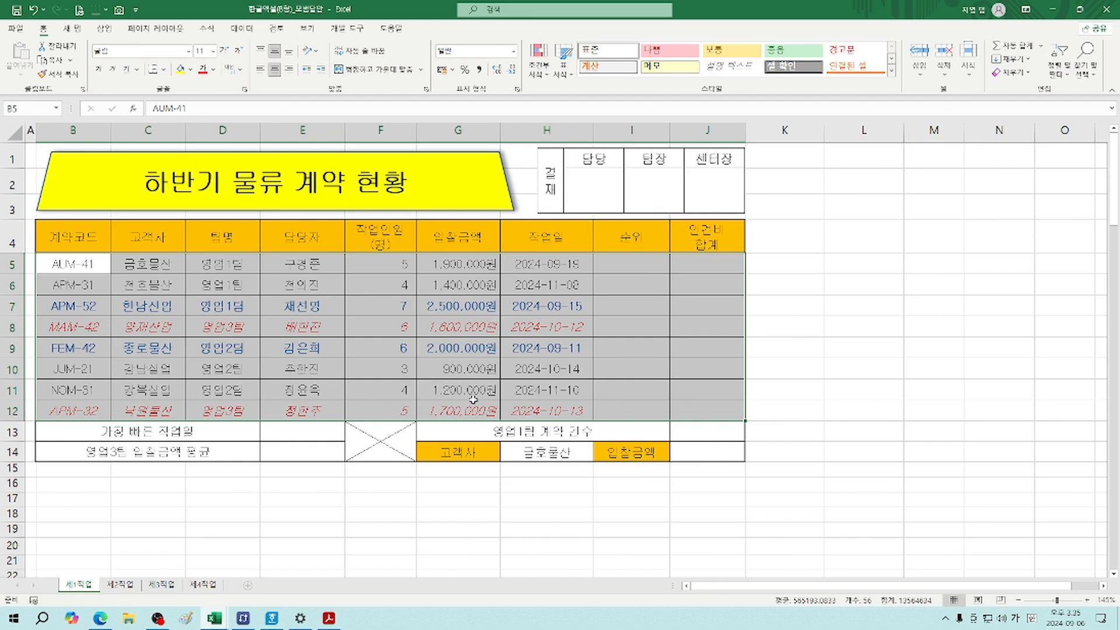
# Delete both conditional formatting rules, the team rule and the bid amount rule, from B5:J12 in the rules manager
pyautogui.hotkey('ctrl', 'q')
pyautogui.moveTo(61, 265); pyautogui.dragTo(723, 411)
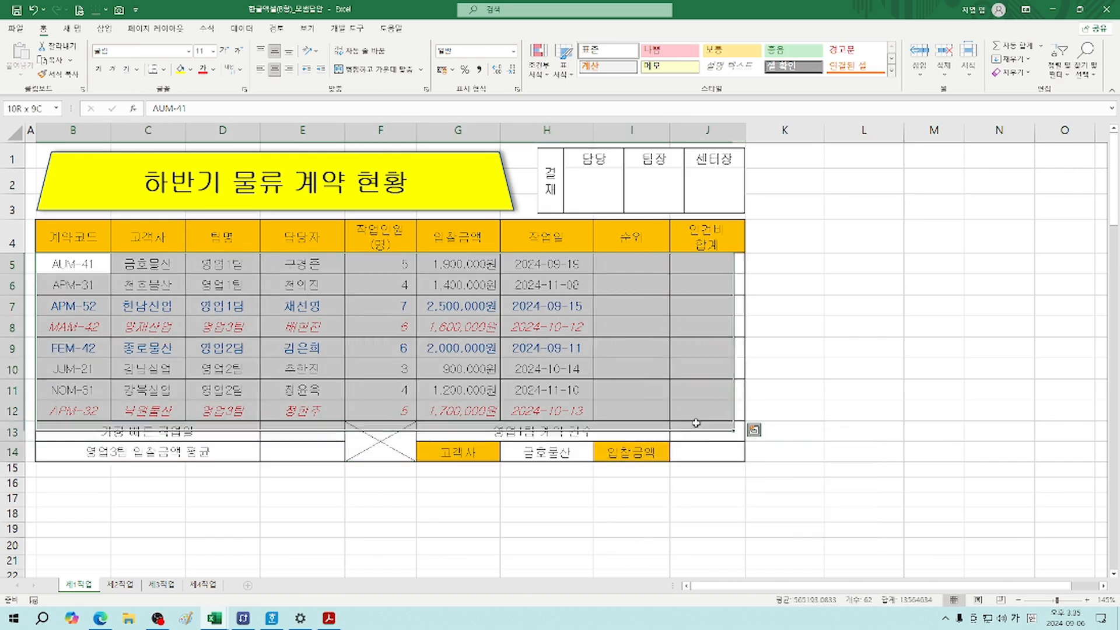
pyautogui.click(540, 73)
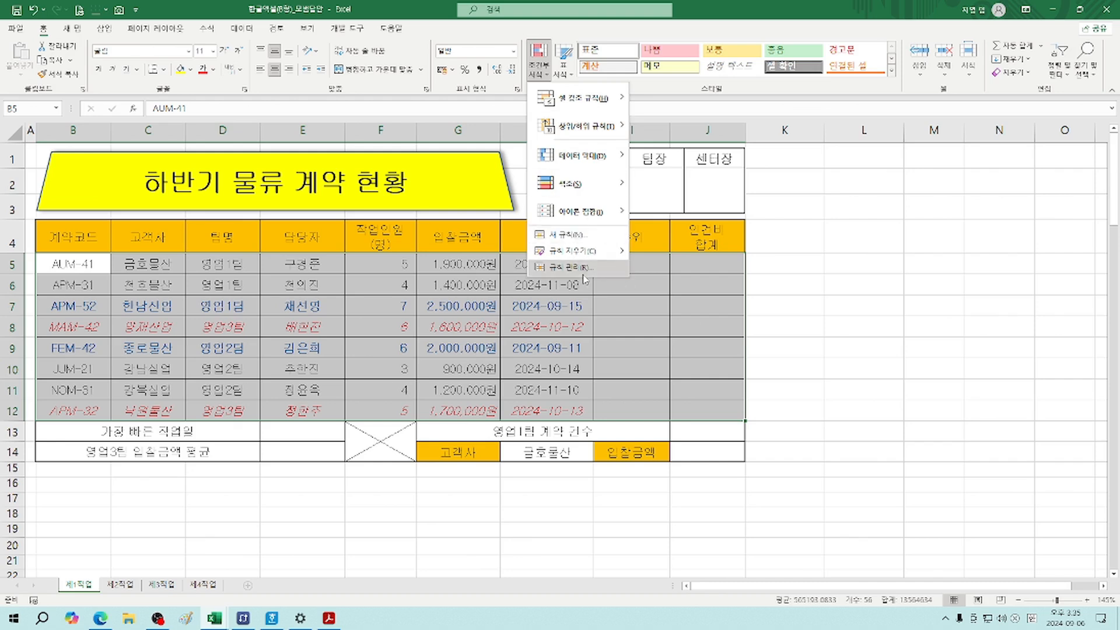
pyautogui.click(582, 269)
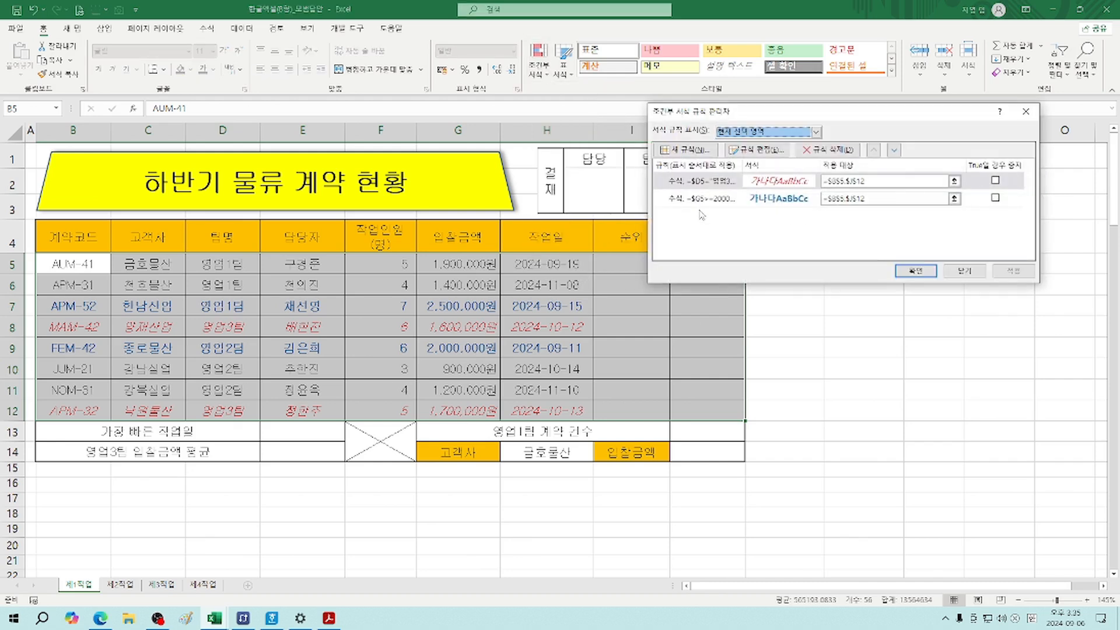
pyautogui.click(720, 182)
pyautogui.click(827, 149)
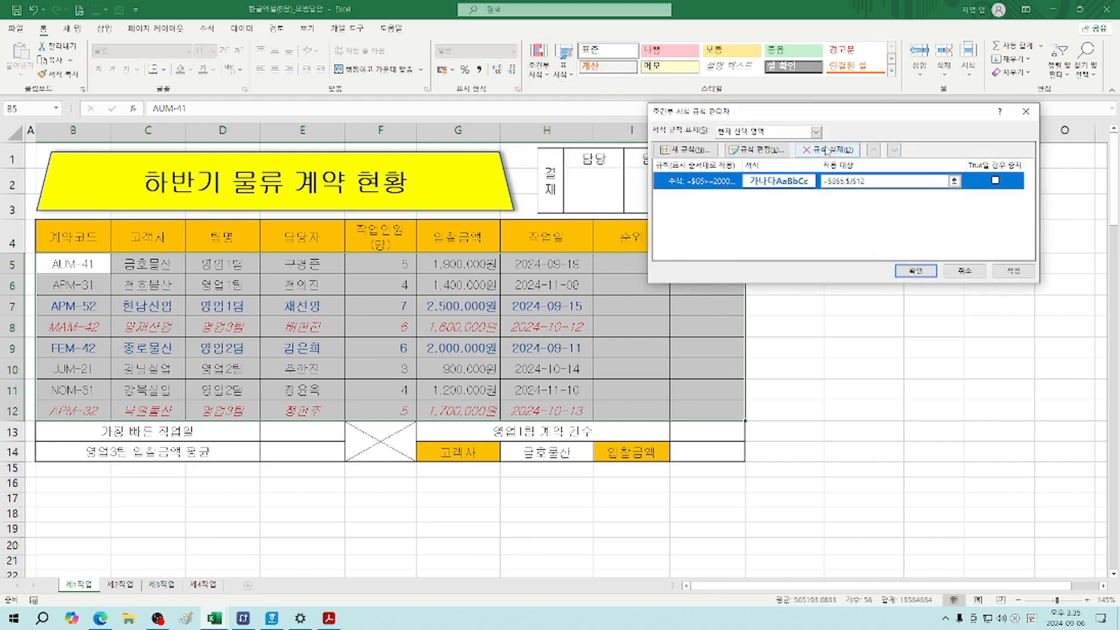
pyautogui.click(833, 152)
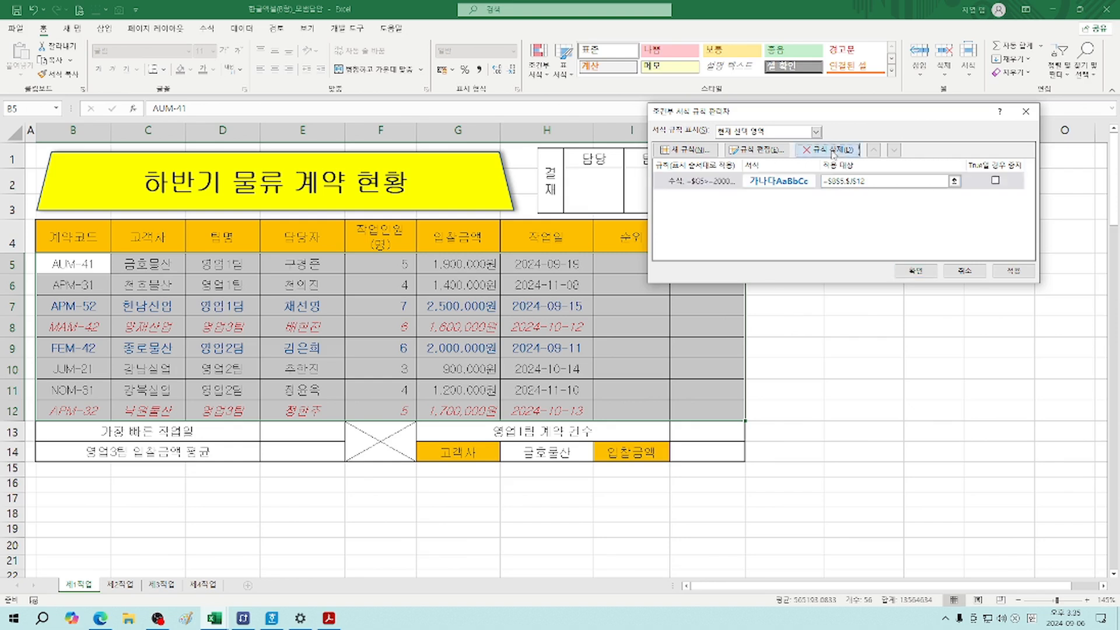
pyautogui.click(916, 271)
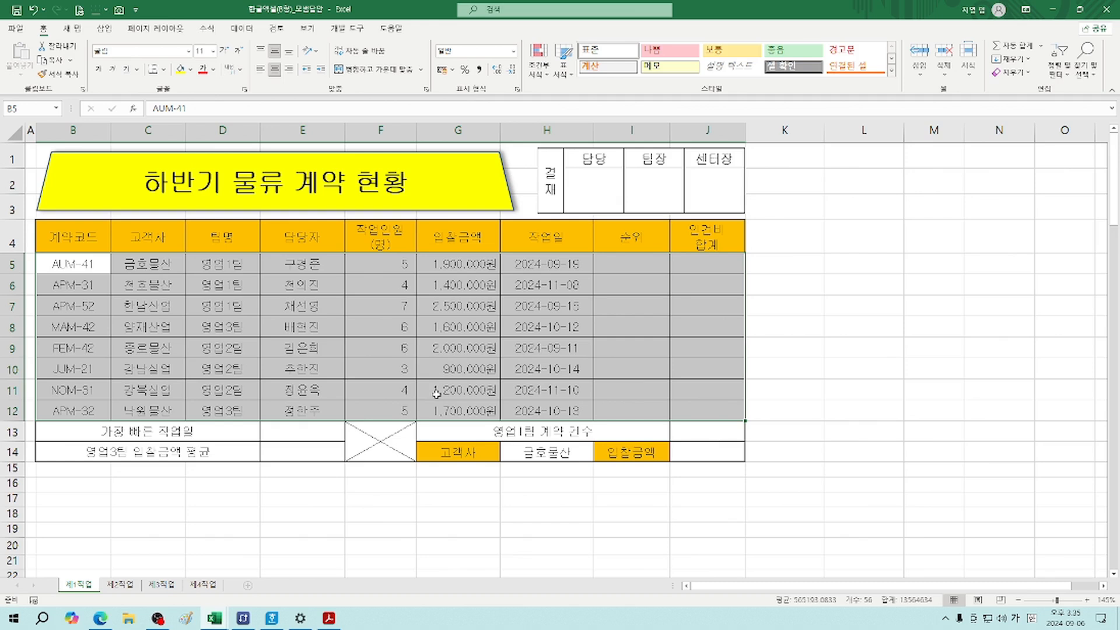
# Create a formula-based conditional formatting rule for B5:J12 with the formula =$G5>=2000000
pyautogui.moveTo(56, 266); pyautogui.dragTo(723, 415)
pyautogui.click(548, 77)
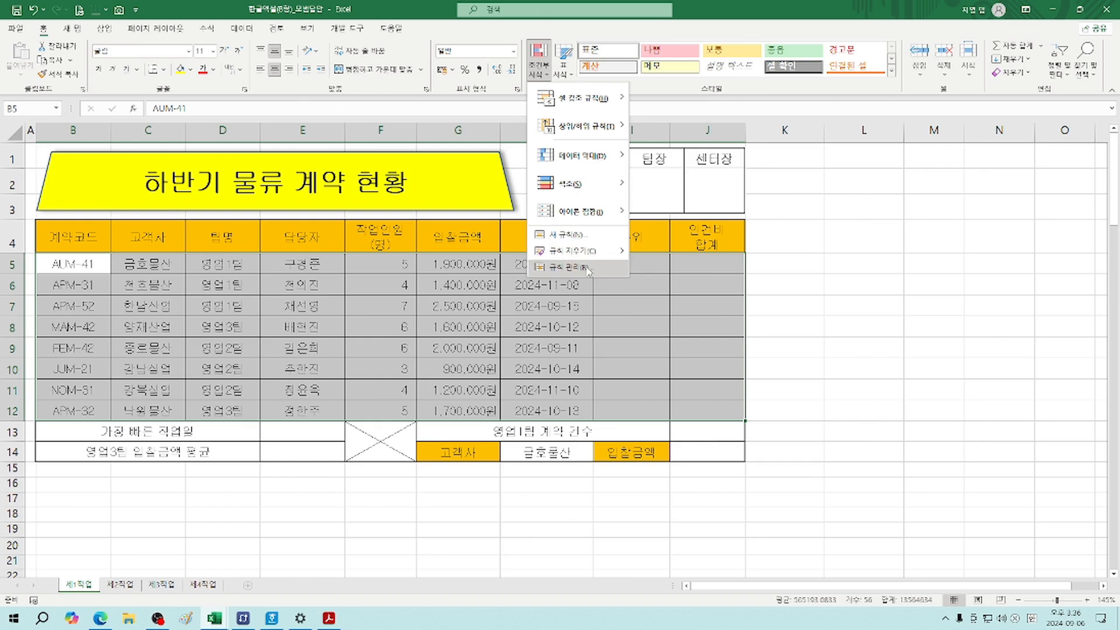
pyautogui.click(566, 235)
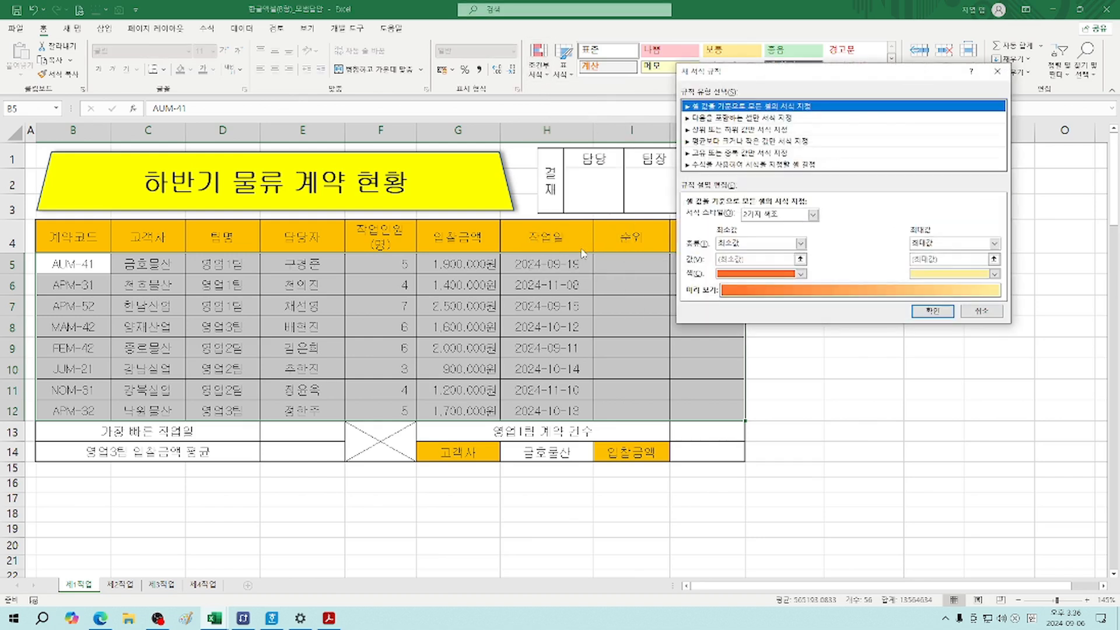
pyautogui.click(766, 165)
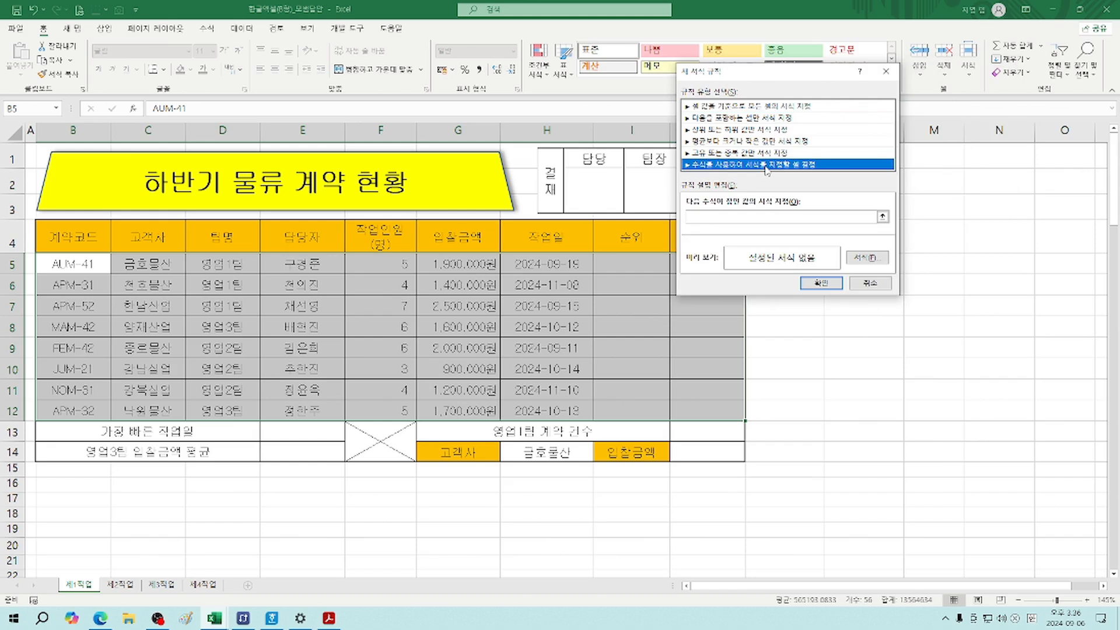
pyautogui.click(736, 217)
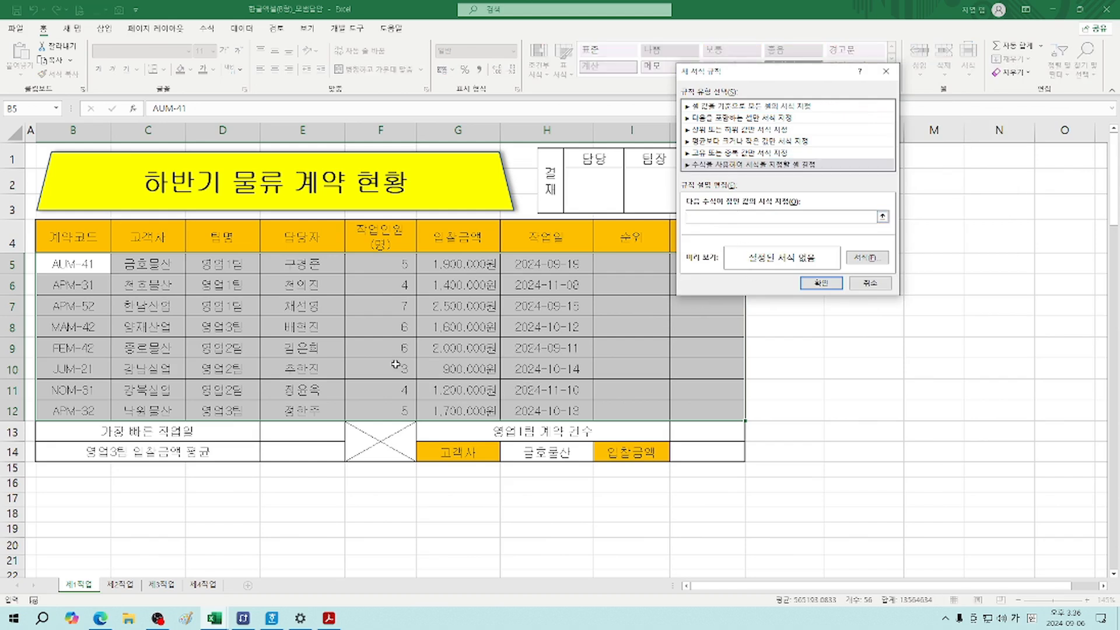
pyautogui.click(457, 264)
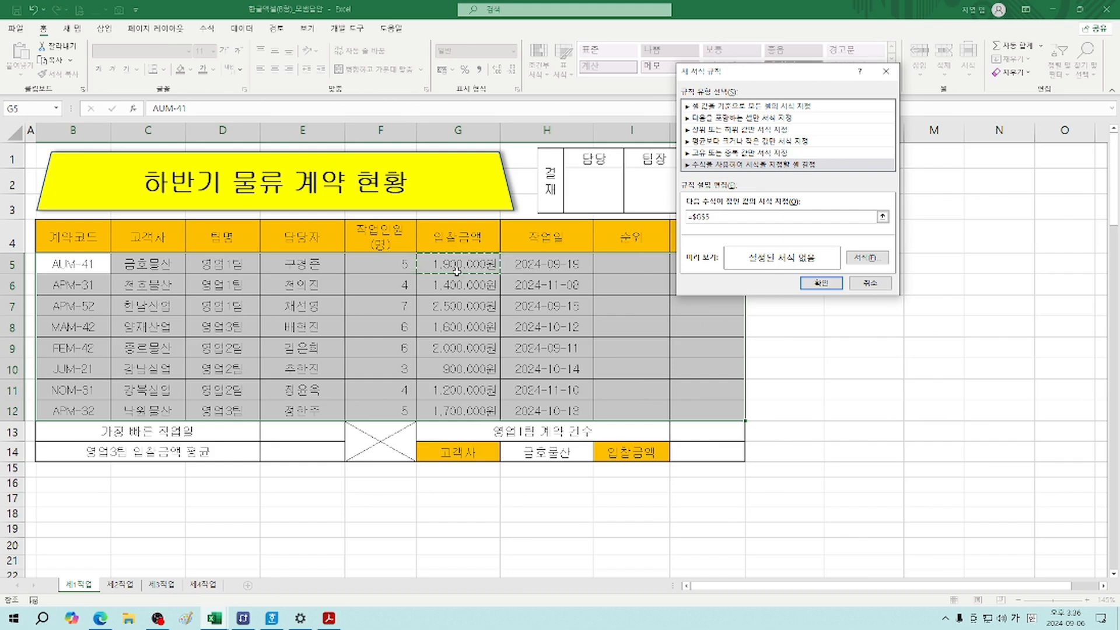
pyautogui.press('F4')
pyautogui.press('F4')
pyautogui.write('>=2000000')
# Set the bid amount rule's font to bold (굵게) and standard blue (파랑), and apply the rule
pyautogui.click(868, 257)
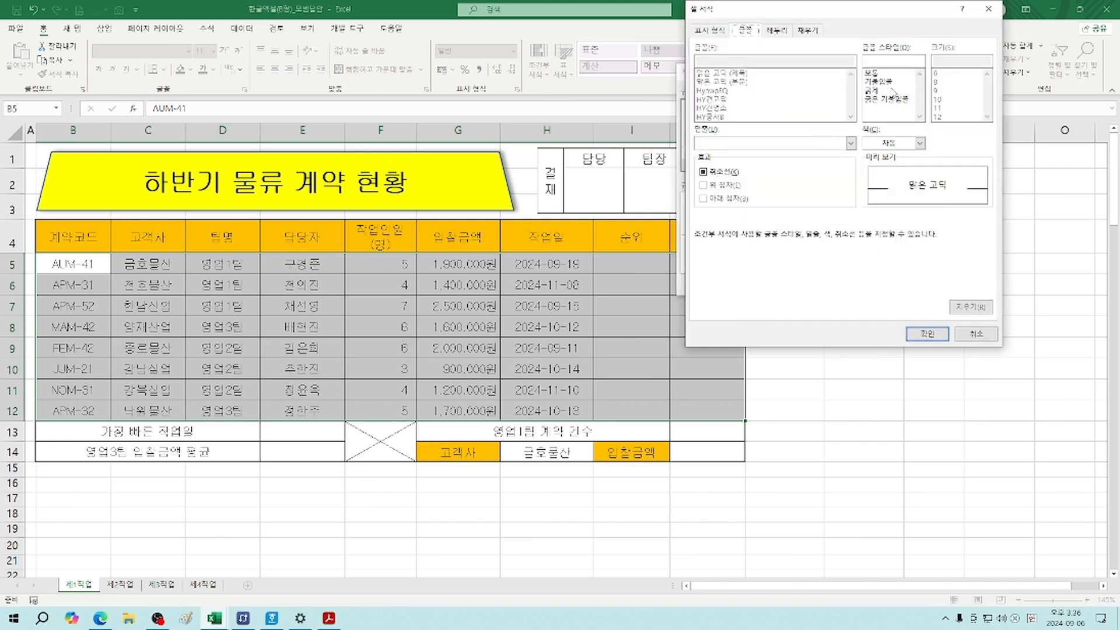
pyautogui.click(875, 91)
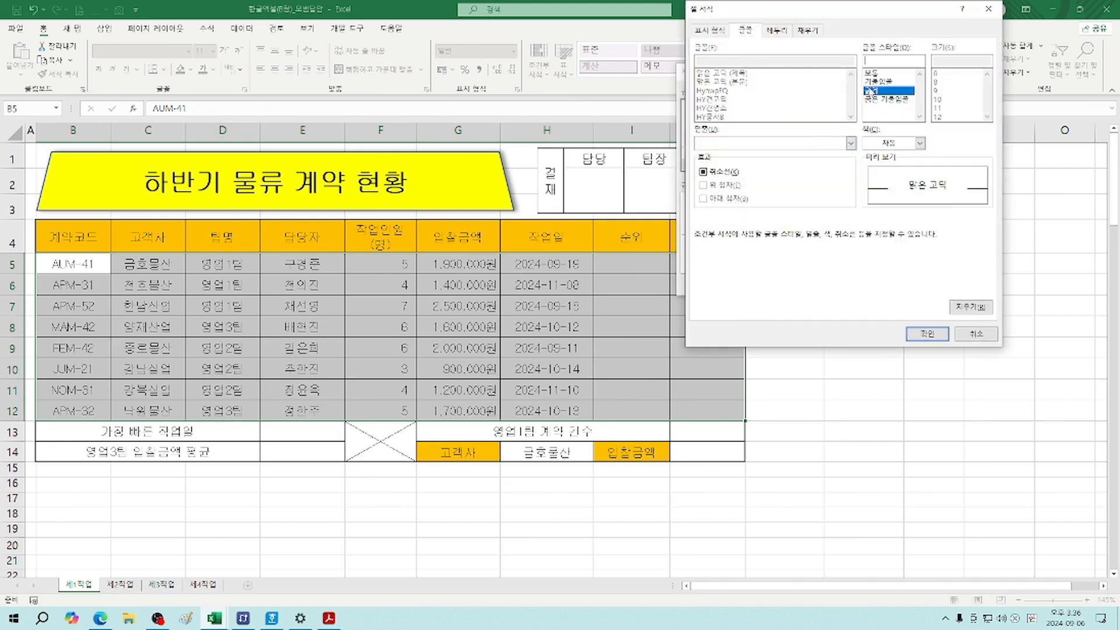
pyautogui.click(921, 144)
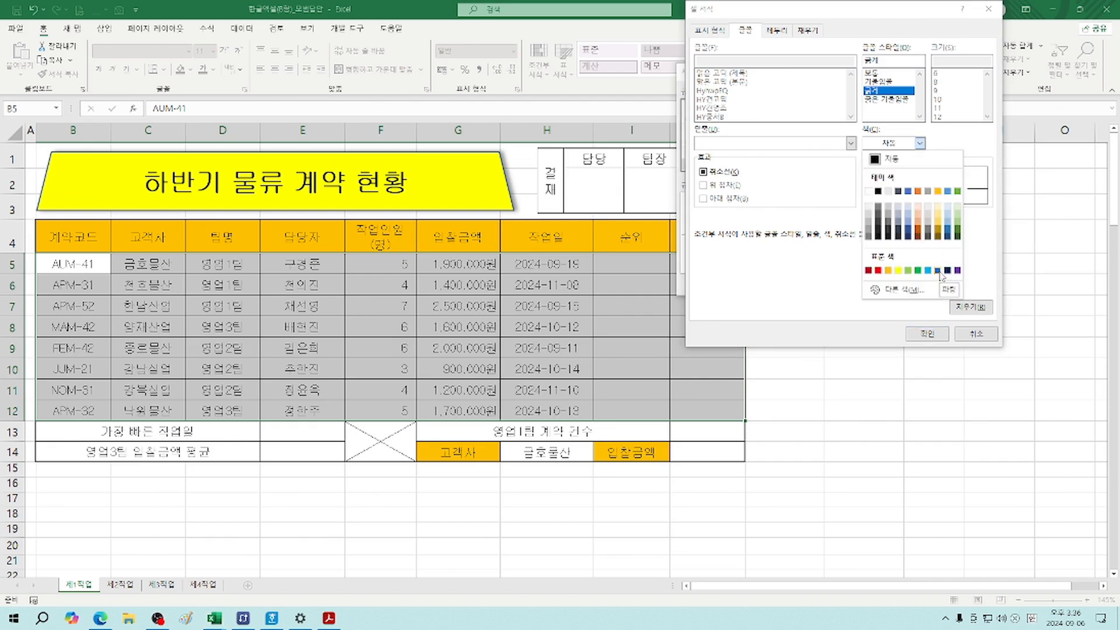
pyautogui.click(938, 271)
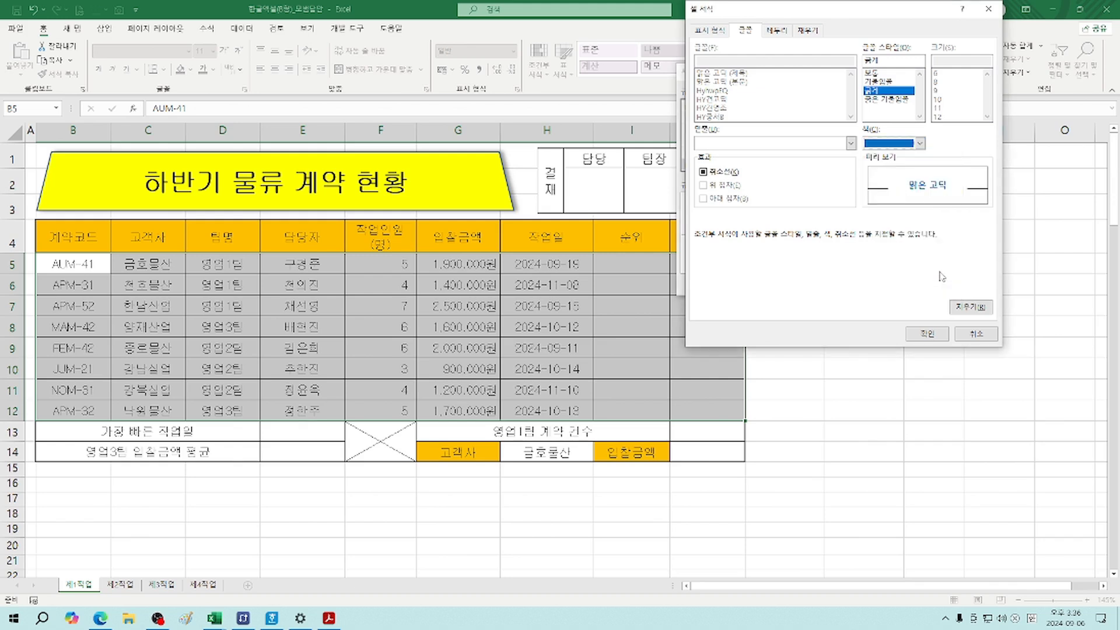
pyautogui.click(928, 333)
pyautogui.click(820, 283)
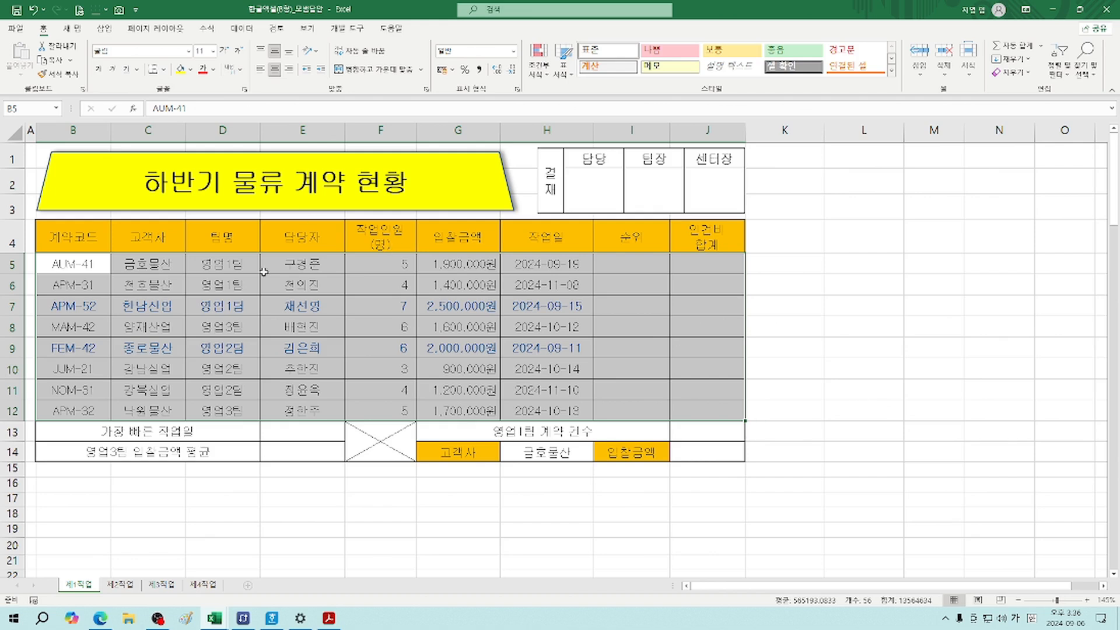
# Switch to the 한글엑셀(C형)_모범답안 workbook and inspect the conditional formatting rule on B5:J12 in the rules manager
pyautogui.click(211, 624)
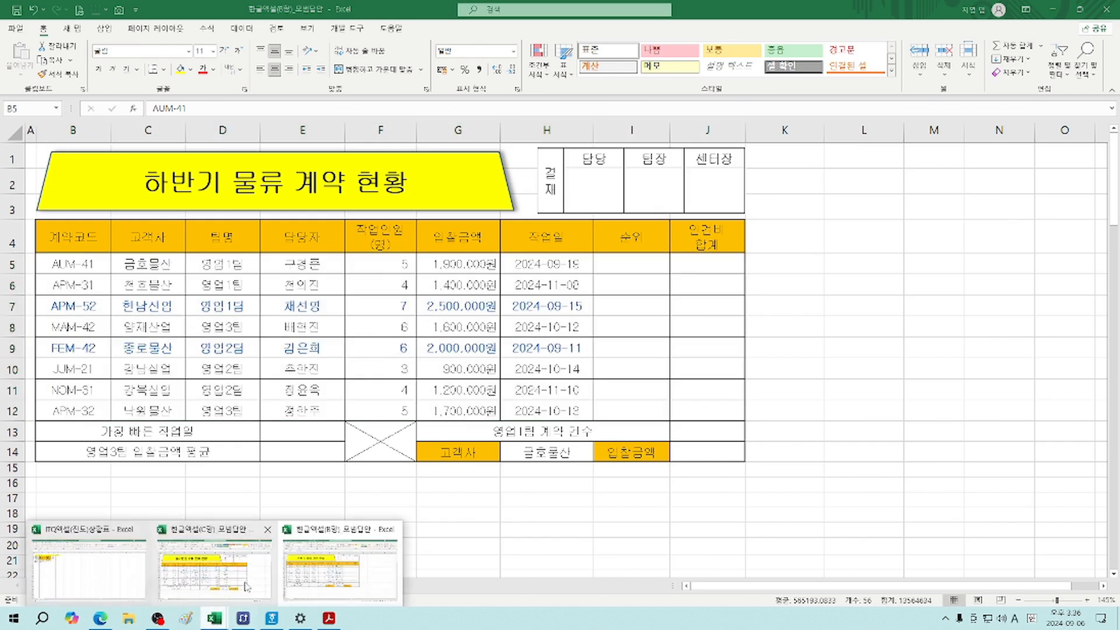
pyautogui.click(201, 525)
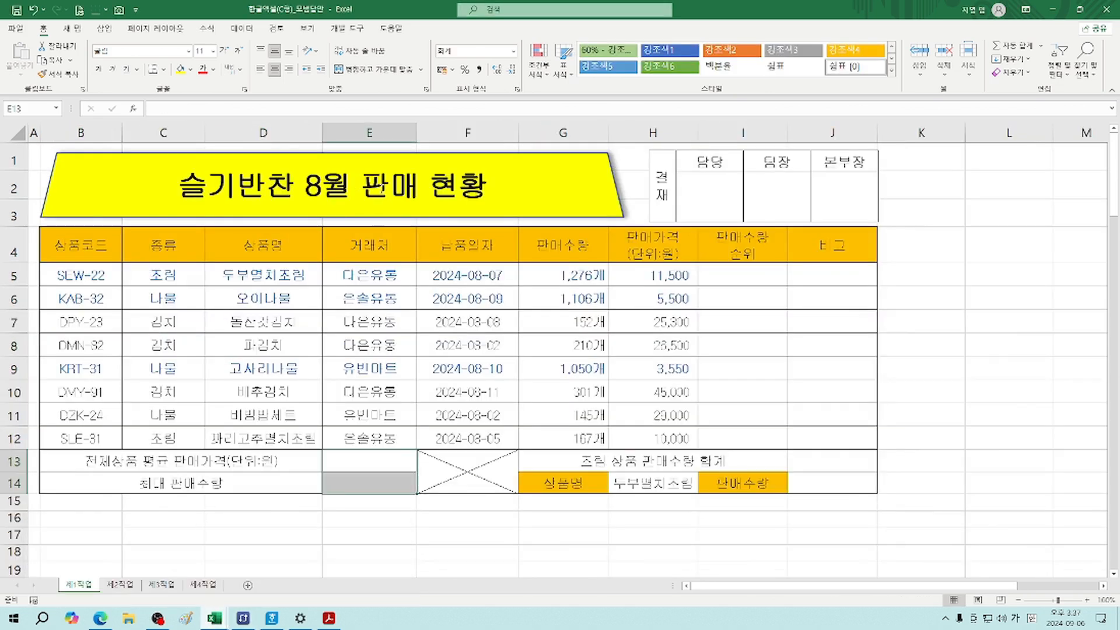
pyautogui.moveTo(71, 272); pyautogui.dragTo(822, 441)
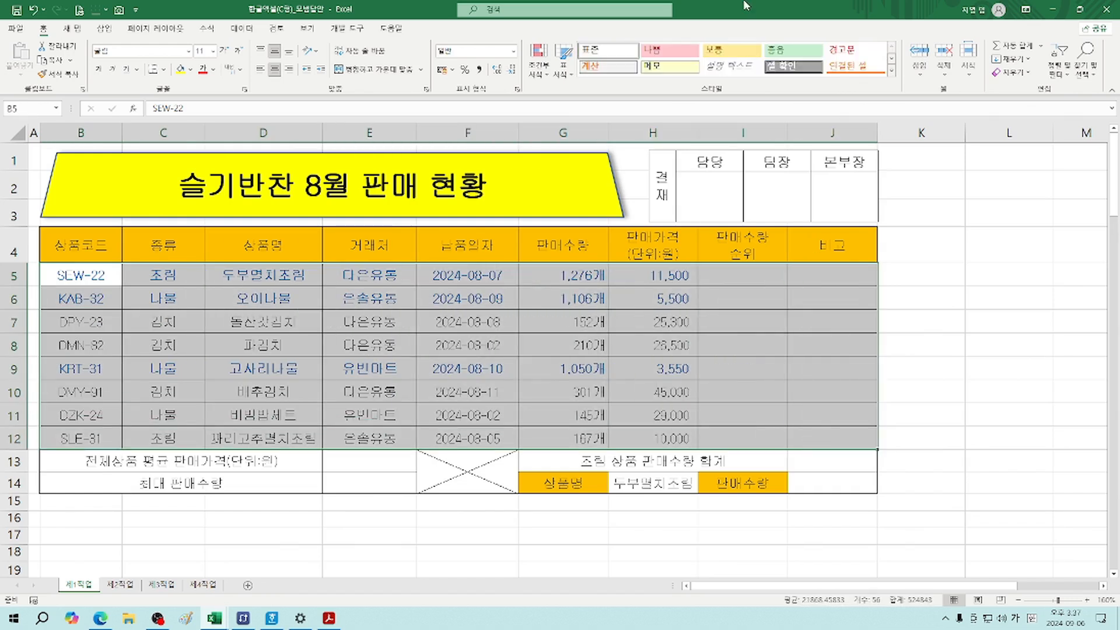
pyautogui.click(547, 76)
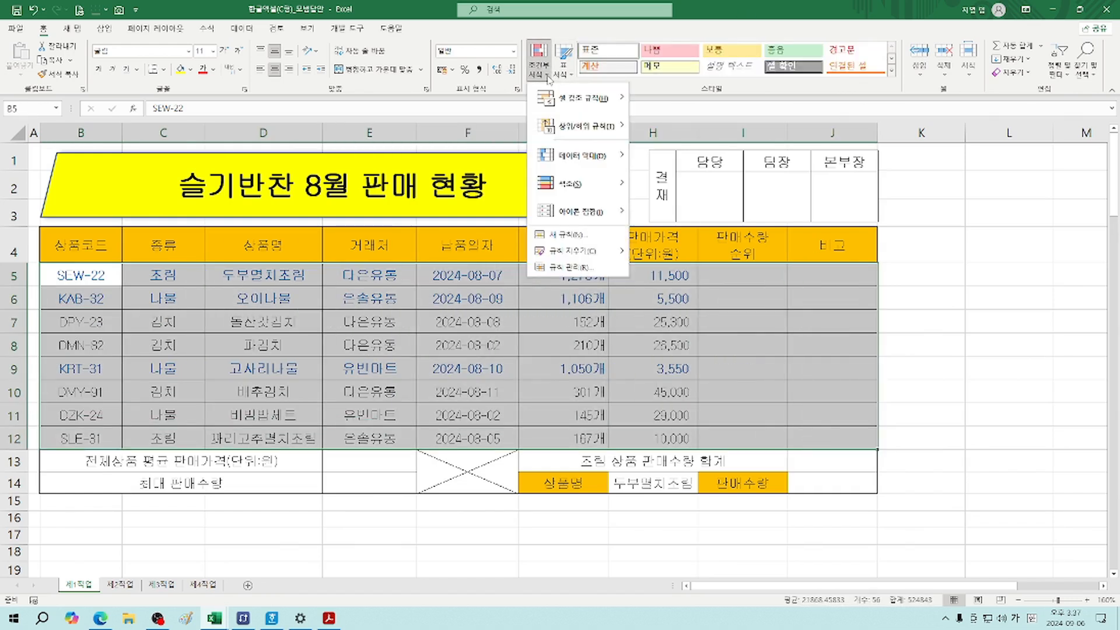
pyautogui.click(583, 267)
pyautogui.click(644, 168)
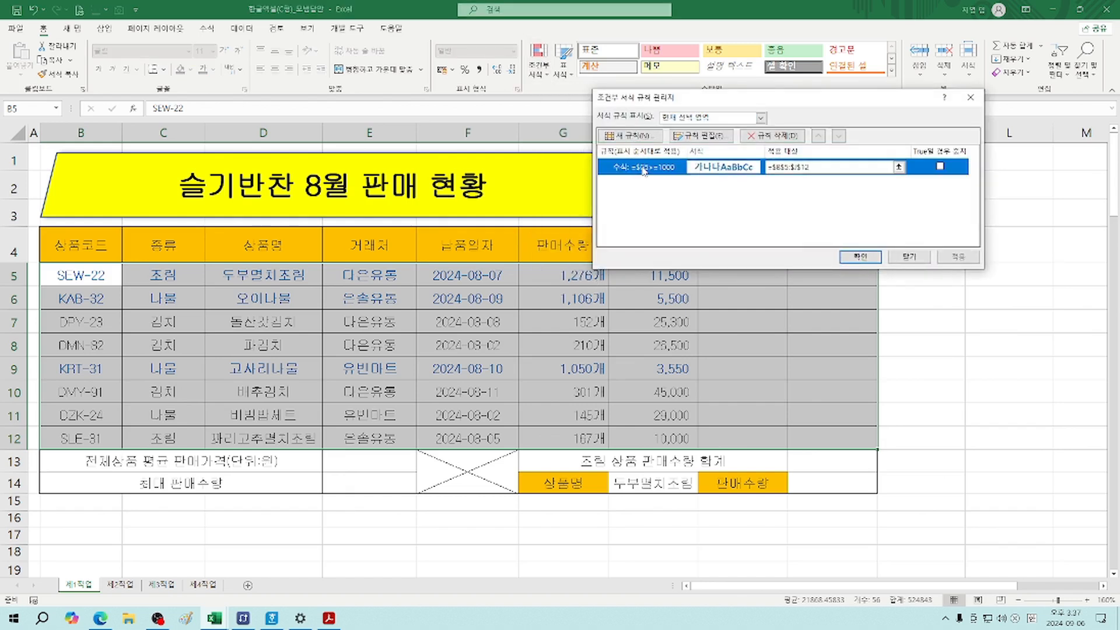
# Delete the existing sales quantity rule (판매수량) from B5:J12 and apply the change
pyautogui.click(773, 136)
pyautogui.click(859, 257)
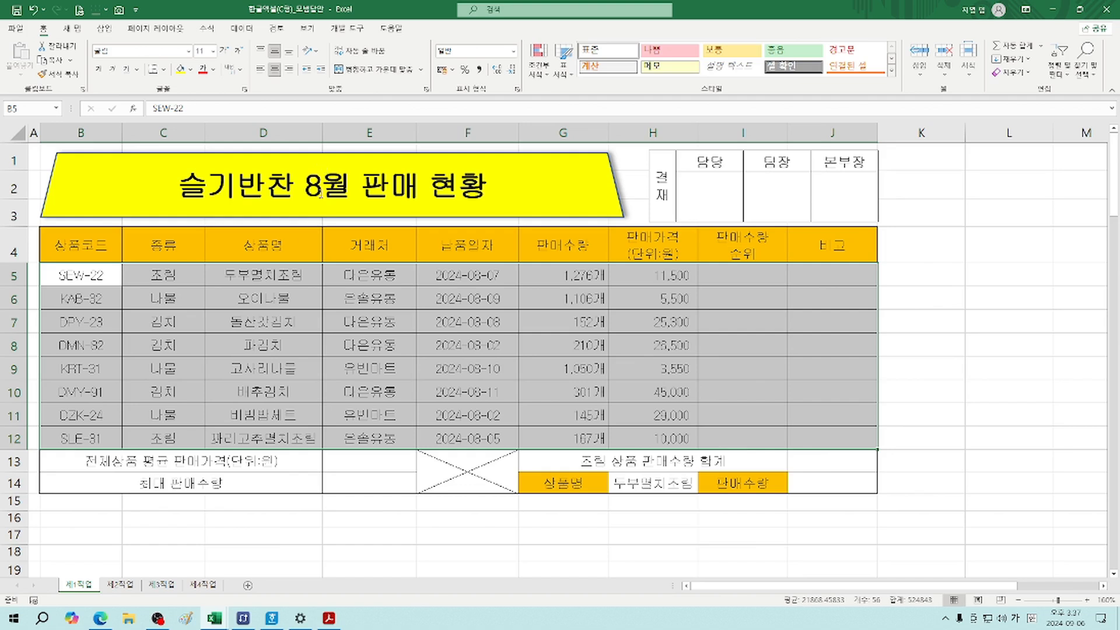
# Create a formula-based conditional formatting rule for B5:J12 with the formula =$G5>=1000
pyautogui.moveTo(76, 278); pyautogui.dragTo(814, 433)
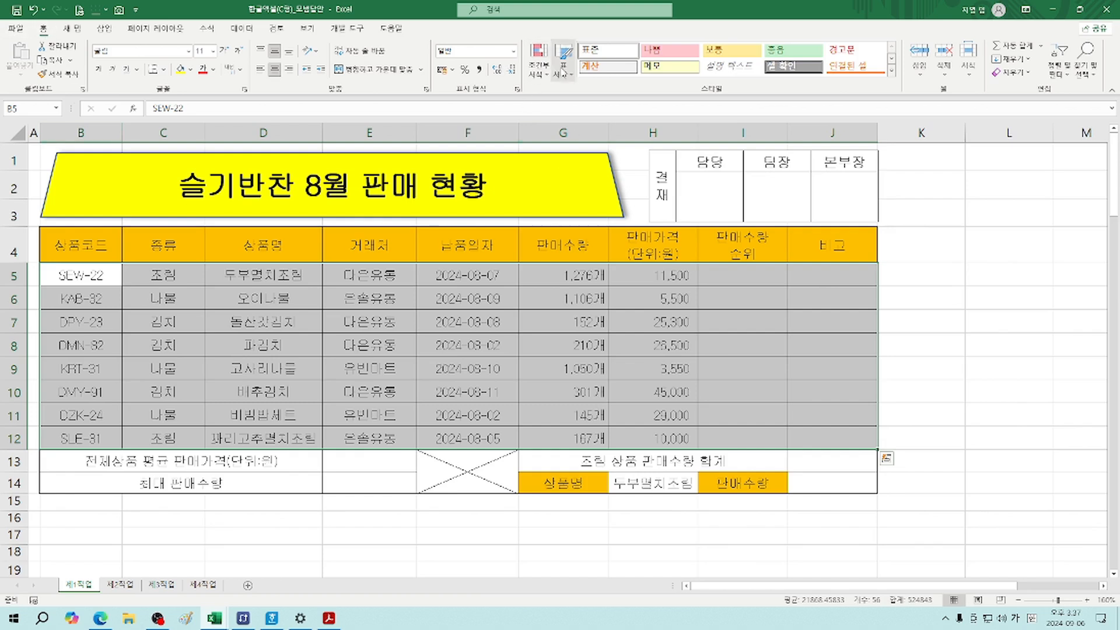
pyautogui.click(540, 70)
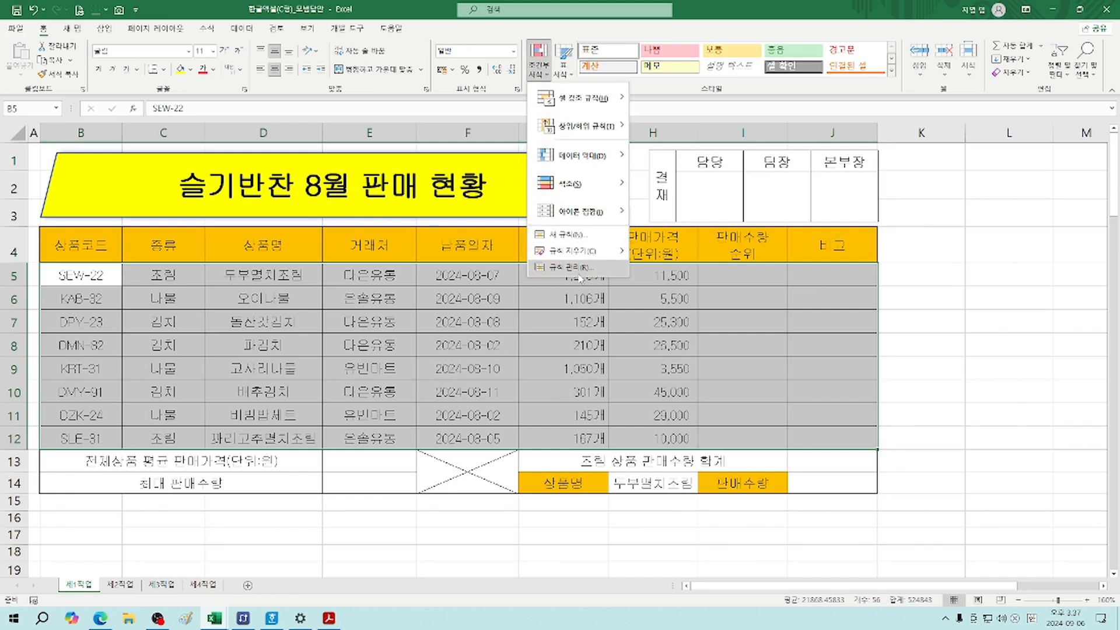
pyautogui.click(578, 238)
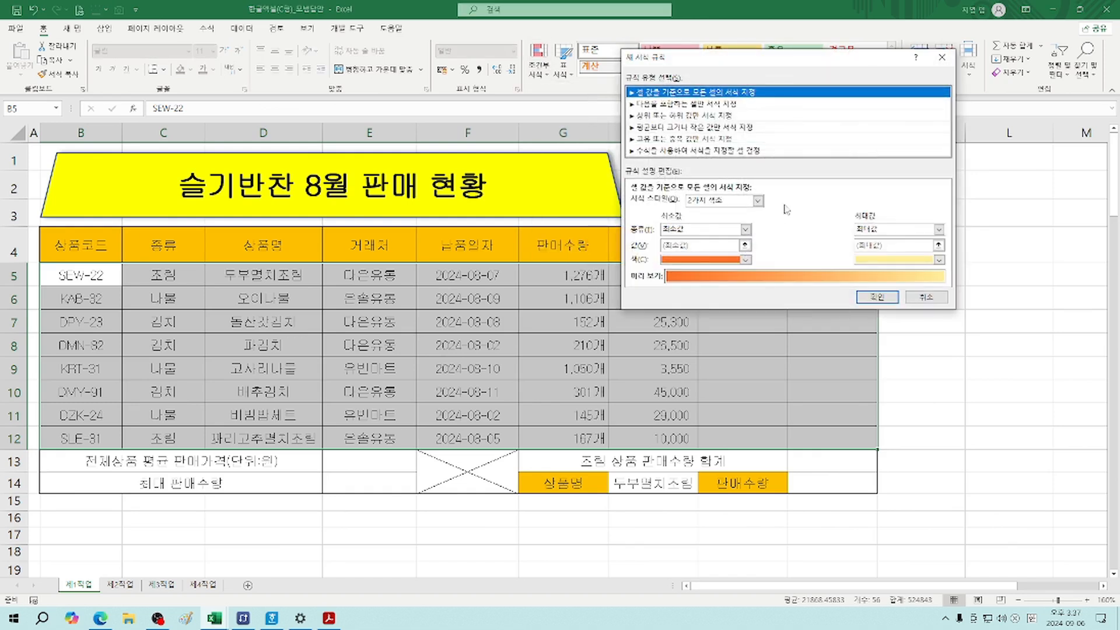
pyautogui.moveTo(777, 68); pyautogui.dragTo(905, 71)
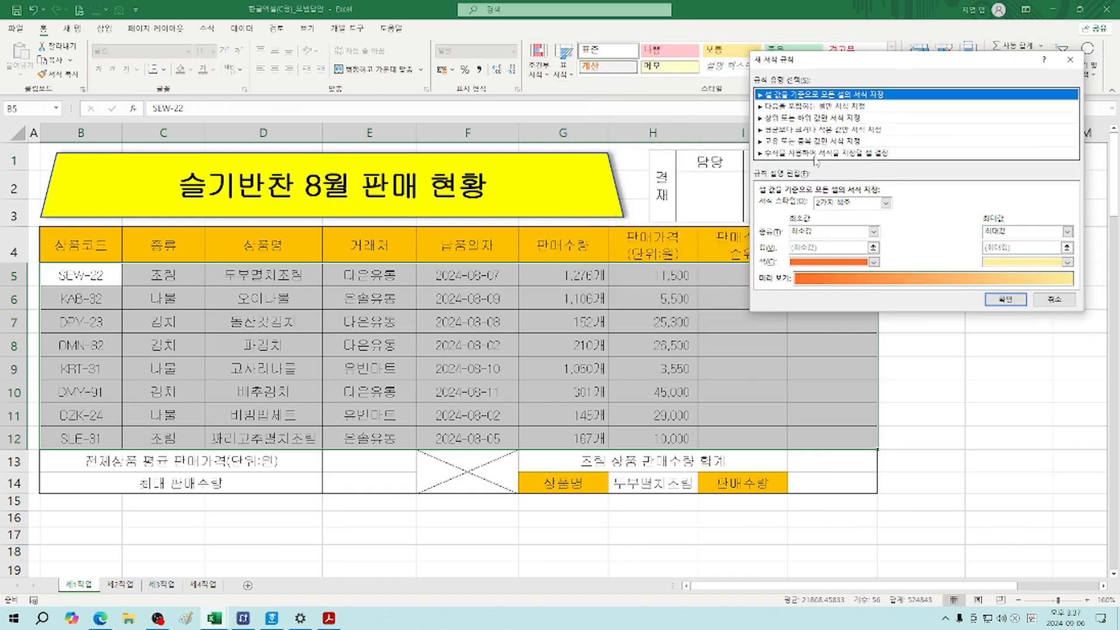
pyautogui.click(816, 155)
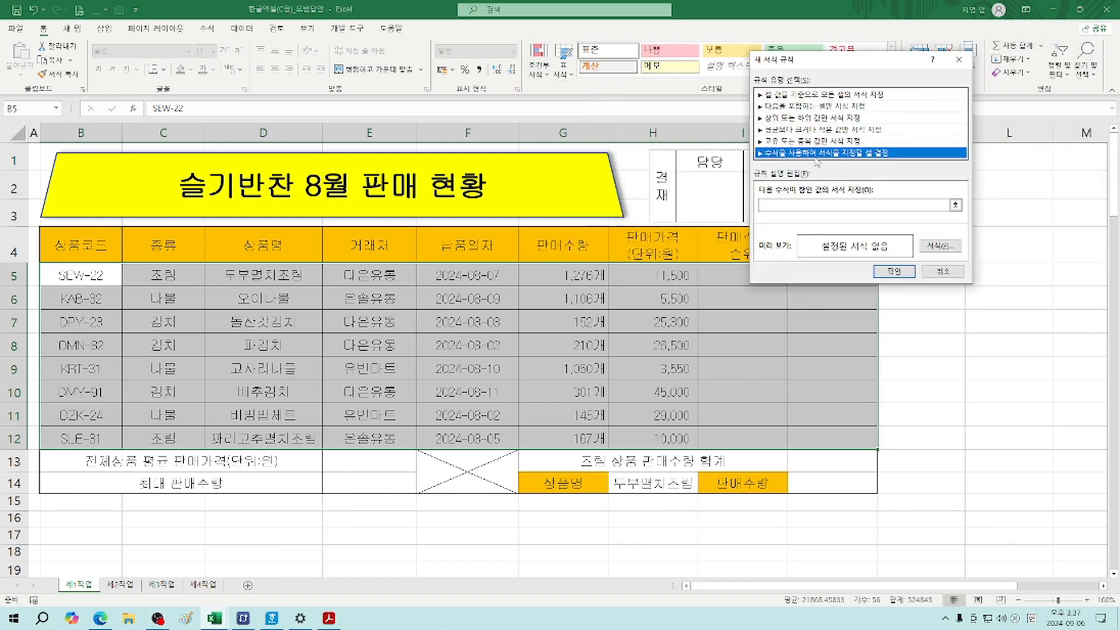
pyautogui.click(801, 203)
pyautogui.click(560, 280)
pyautogui.press('F4')
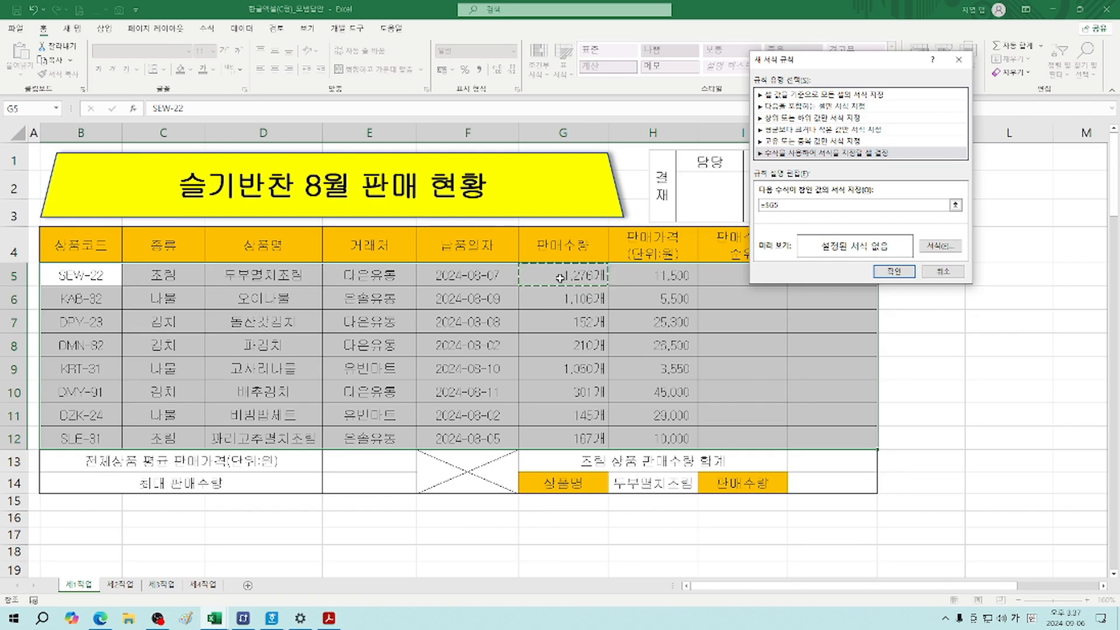
pyautogui.write('>=1000')
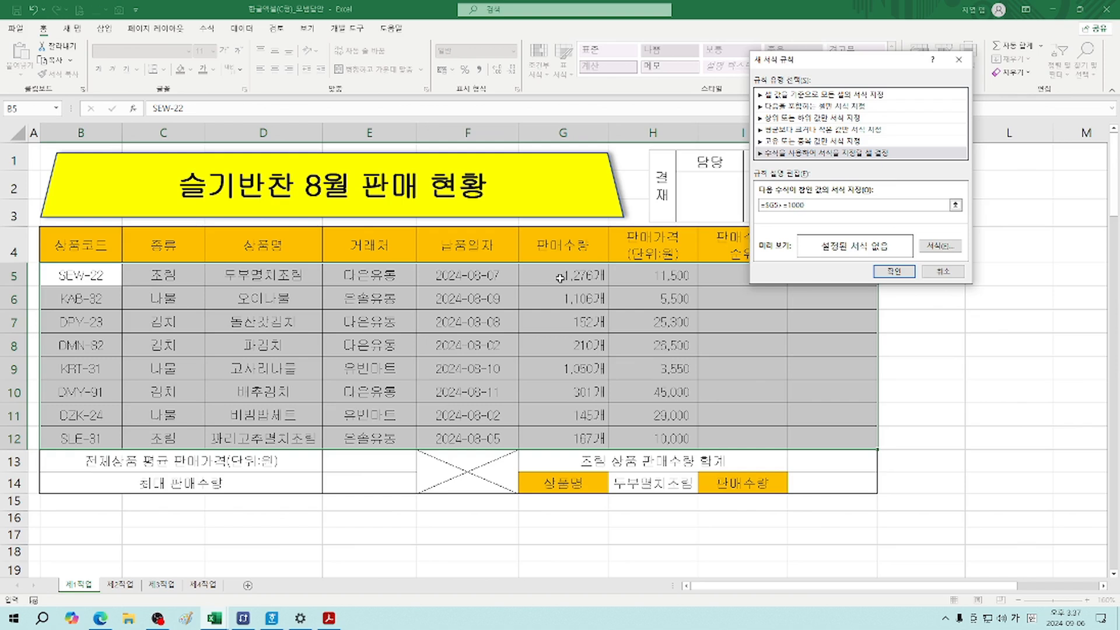
# Set the sales quantity rule's font to bold (굵게) and standard blue, and apply the rule
pyautogui.click(940, 246)
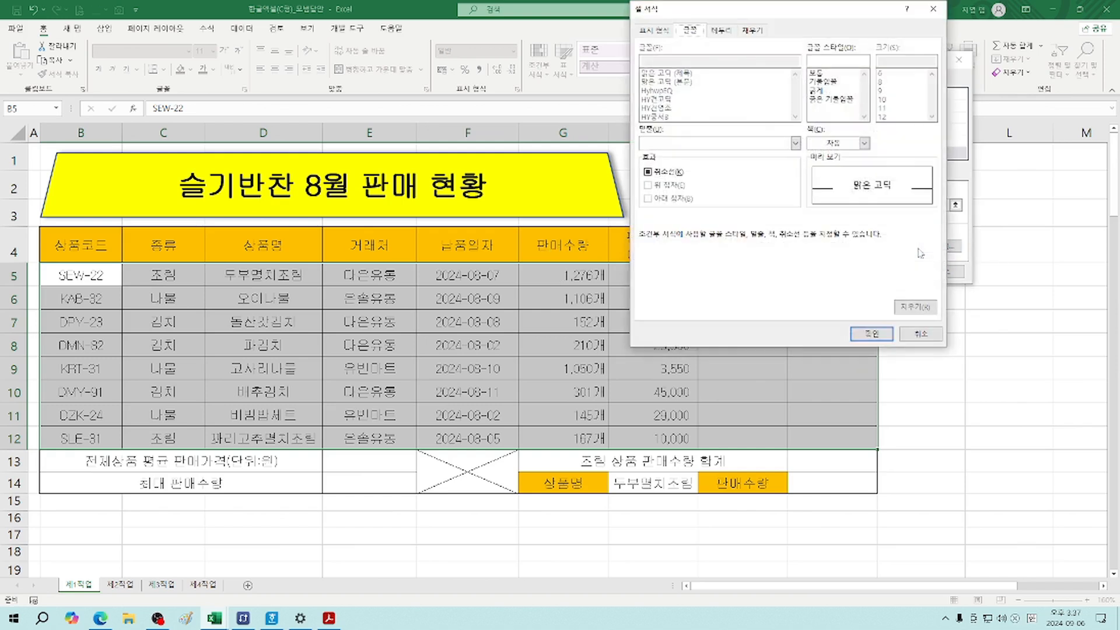
pyautogui.click(819, 91)
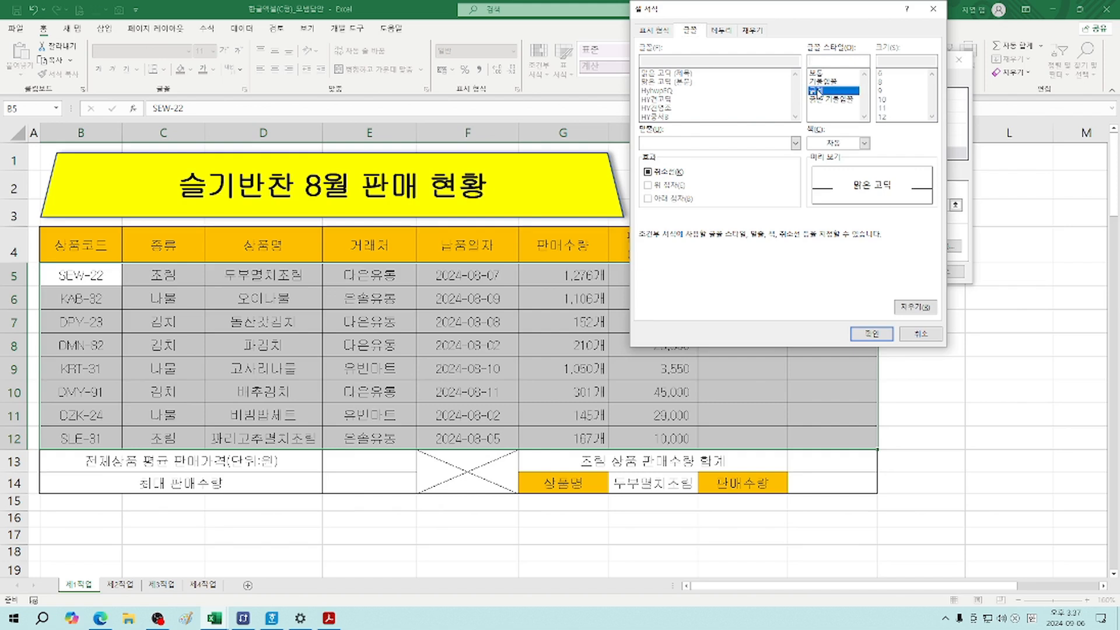
pyautogui.click(864, 143)
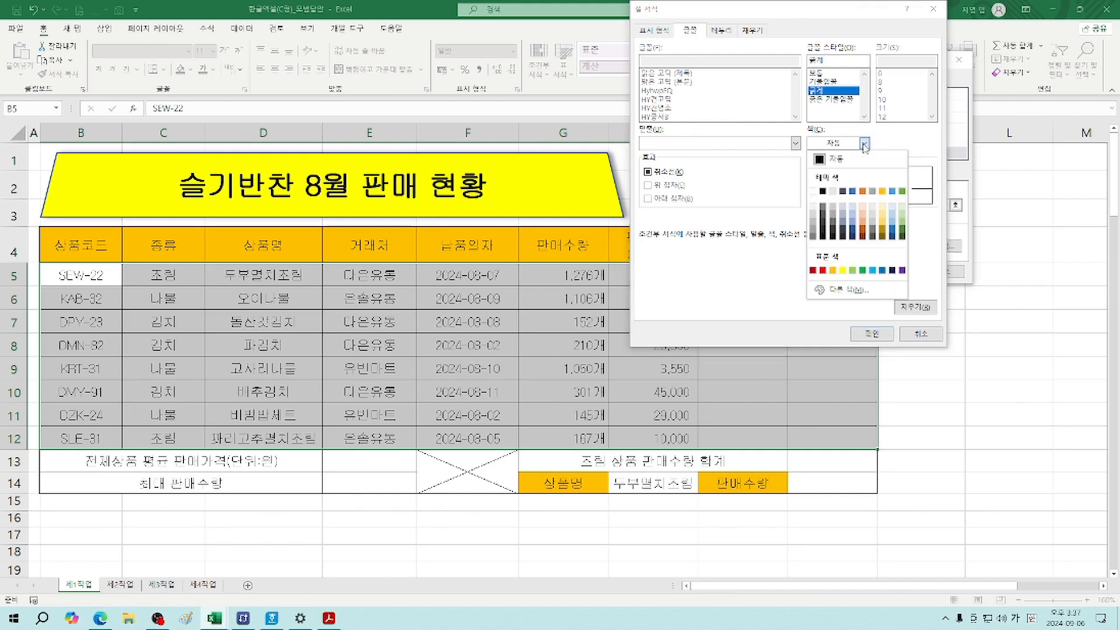
pyautogui.click(883, 270)
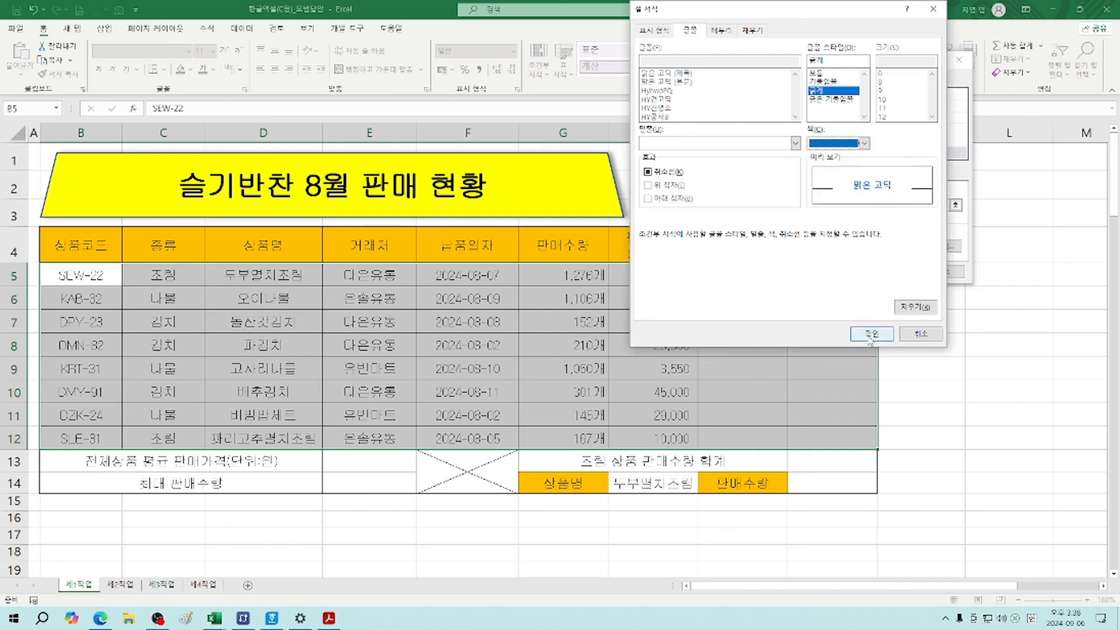
pyautogui.click(871, 333)
pyautogui.click(899, 276)
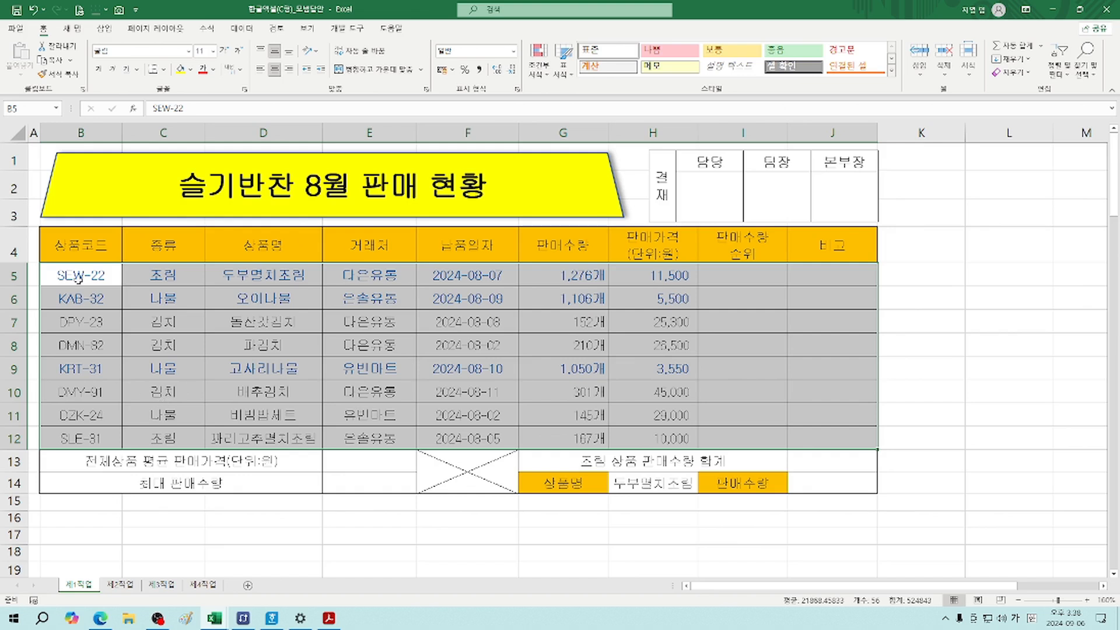
# Add a second formula-based conditional formatting rule for B5:J12 with the formula =$C5="김치"
pyautogui.moveTo(61, 271); pyautogui.dragTo(822, 439)
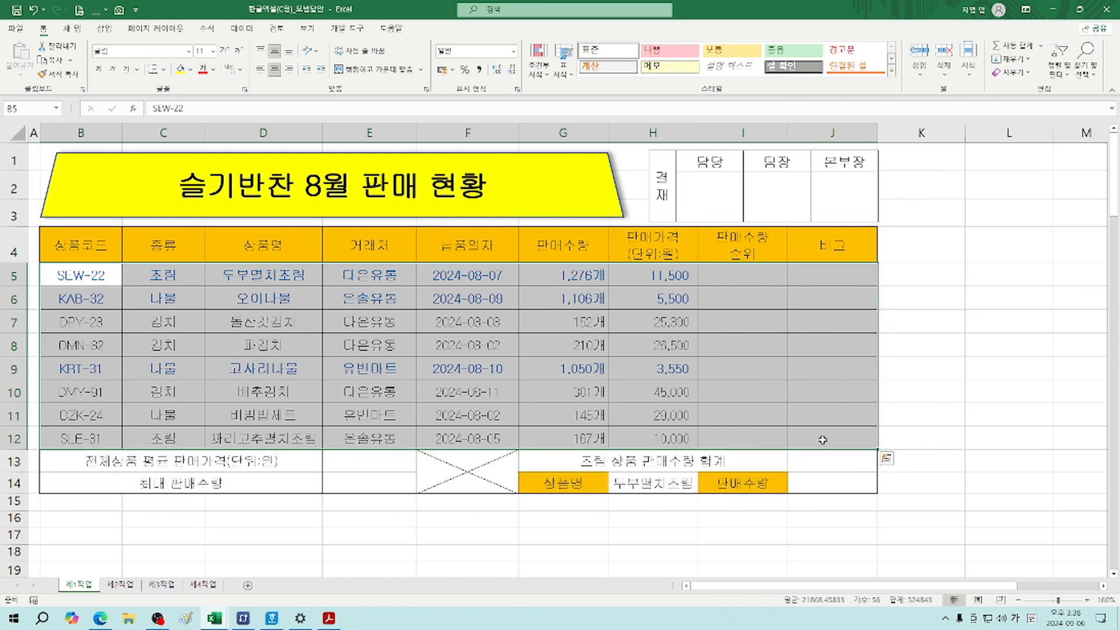
pyautogui.click(542, 78)
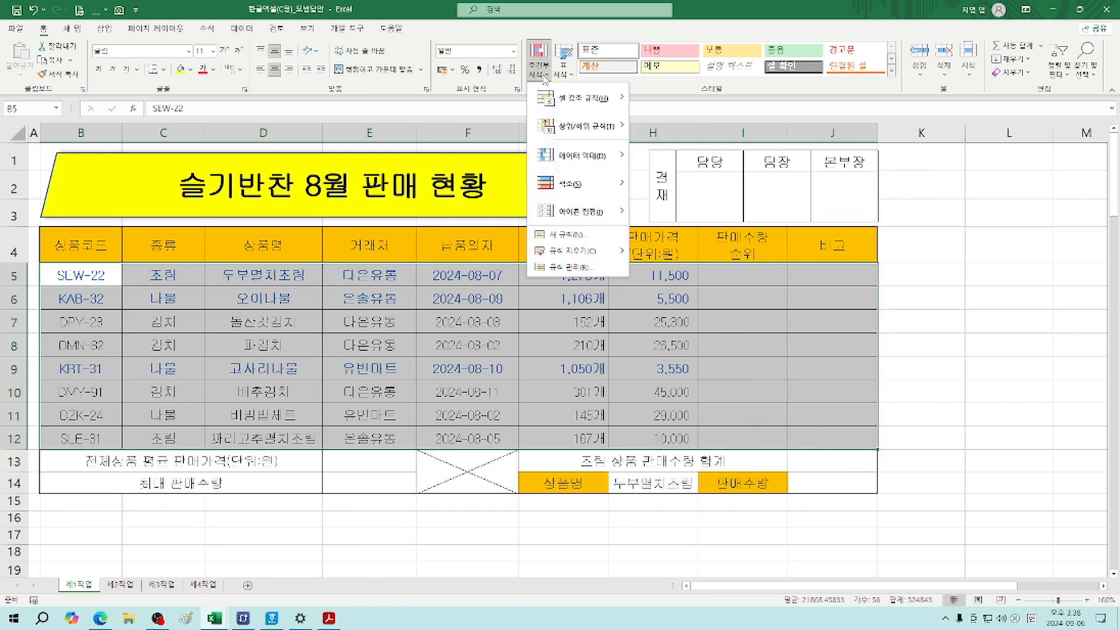
pyautogui.click(595, 241)
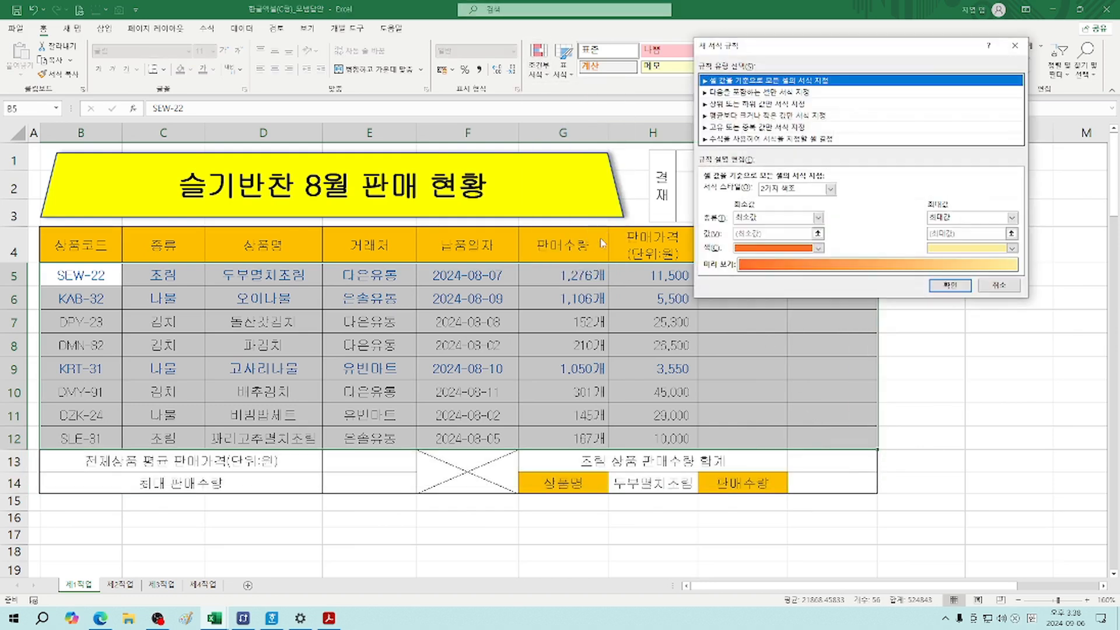
pyautogui.click(761, 140)
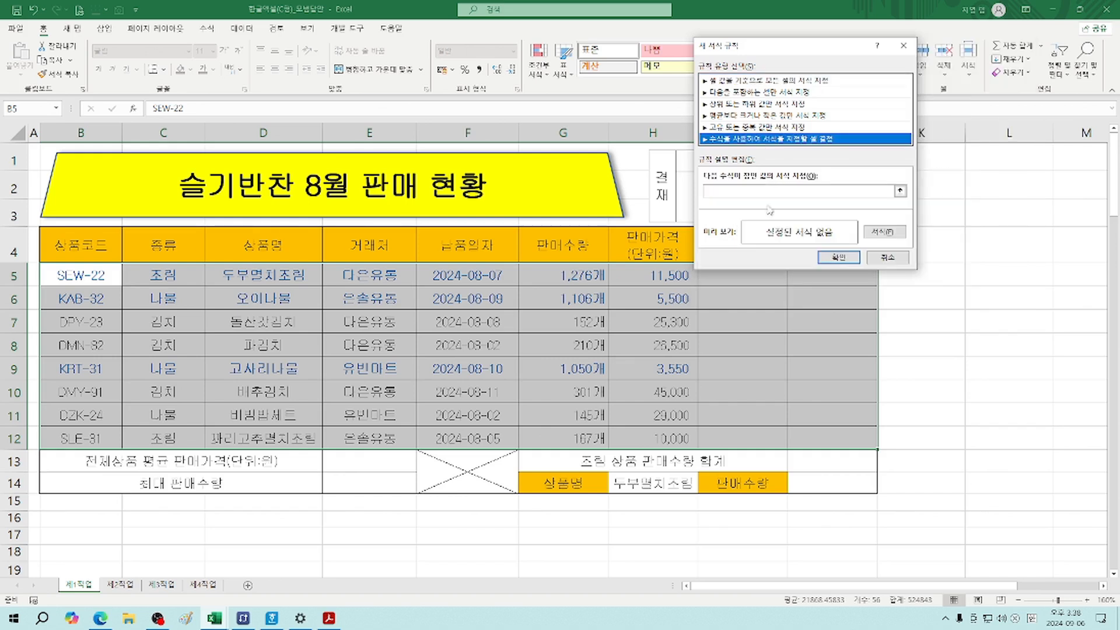
pyautogui.click(747, 192)
pyautogui.click(165, 278)
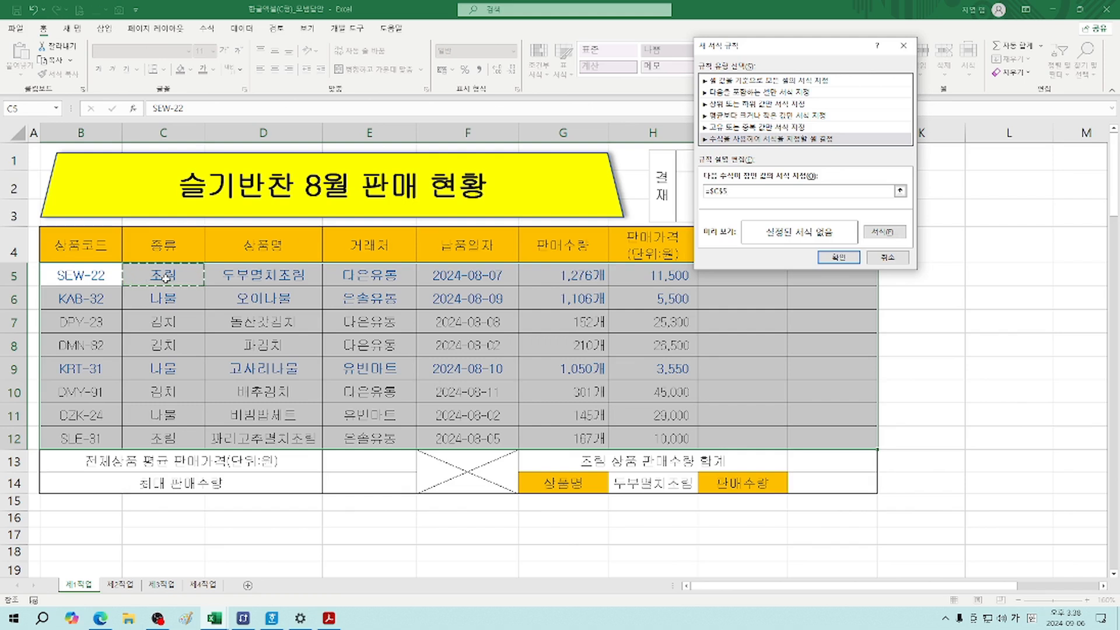
pyautogui.press('F4')
pyautogui.press('F4')
pyautogui.write('+')
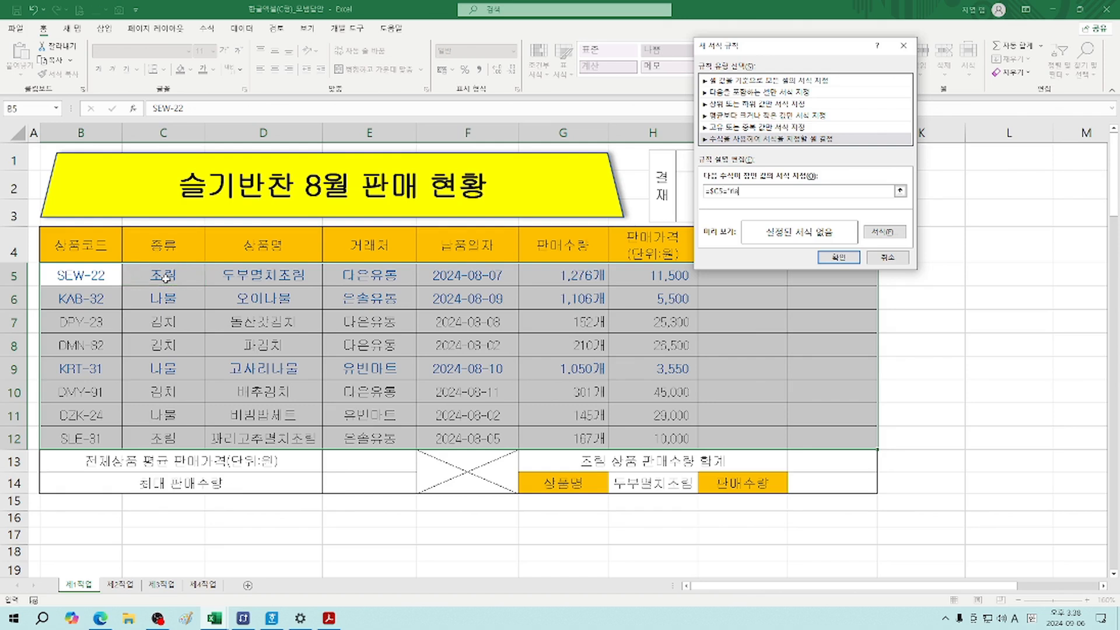
pyautogui.write('"김치"')
# Set the 김치 rule's font to bold (굵게) and standard red, apply the rule and deselect the range
pyautogui.click(896, 233)
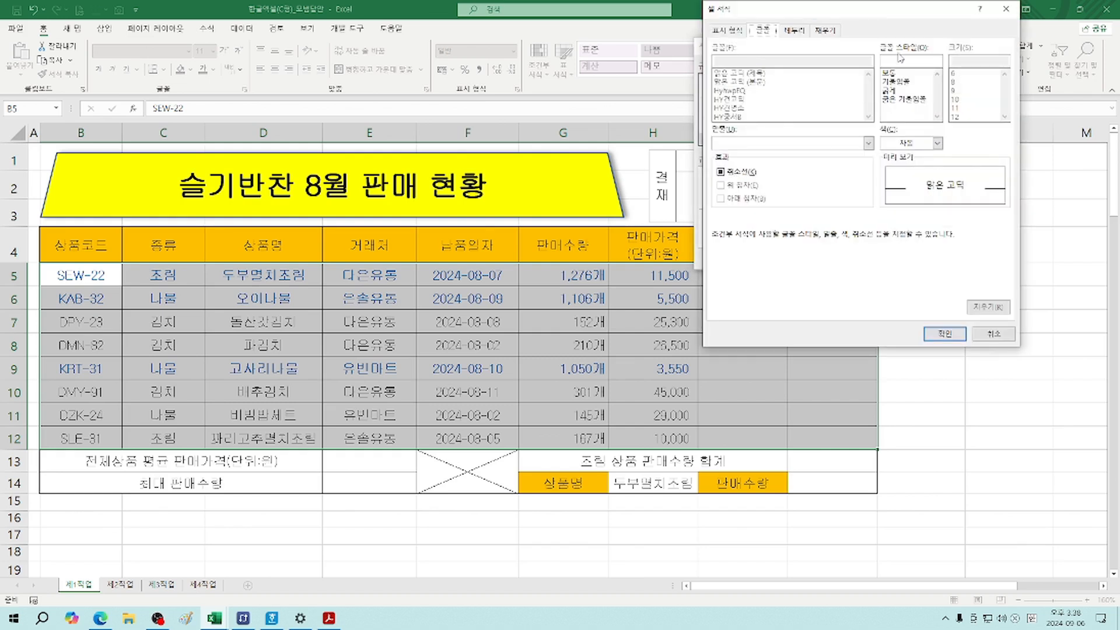
pyautogui.click(890, 91)
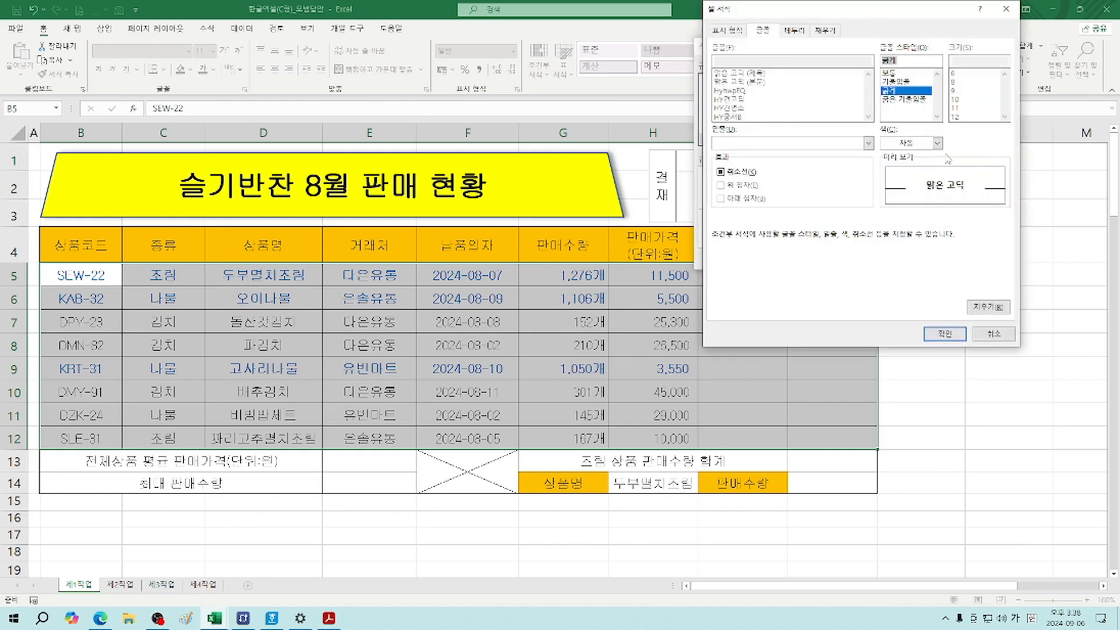
pyautogui.click(937, 143)
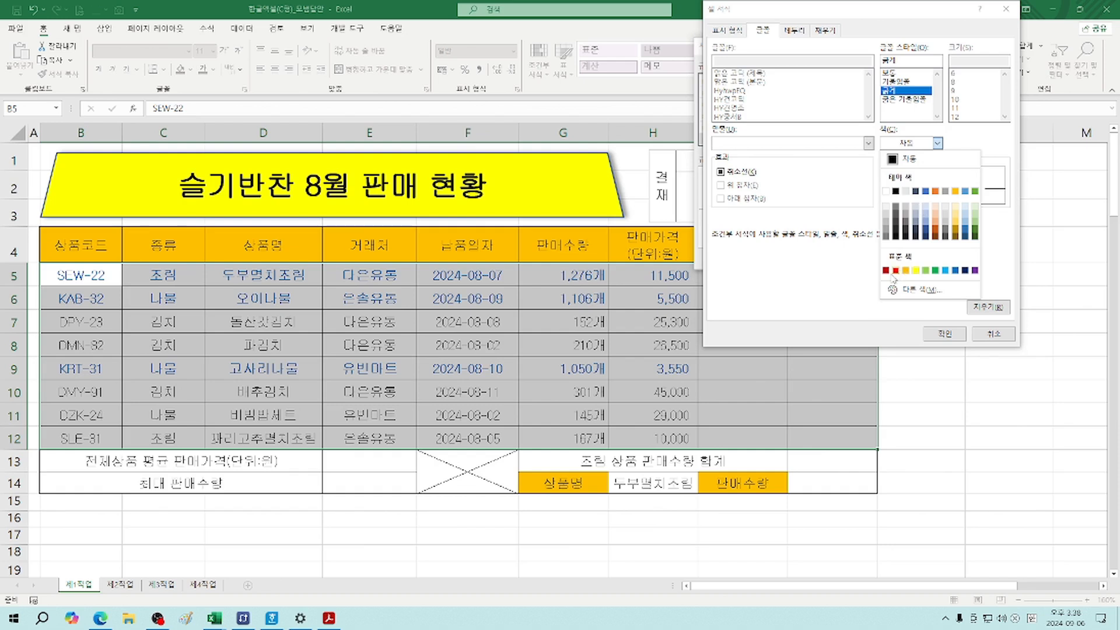
pyautogui.click(895, 270)
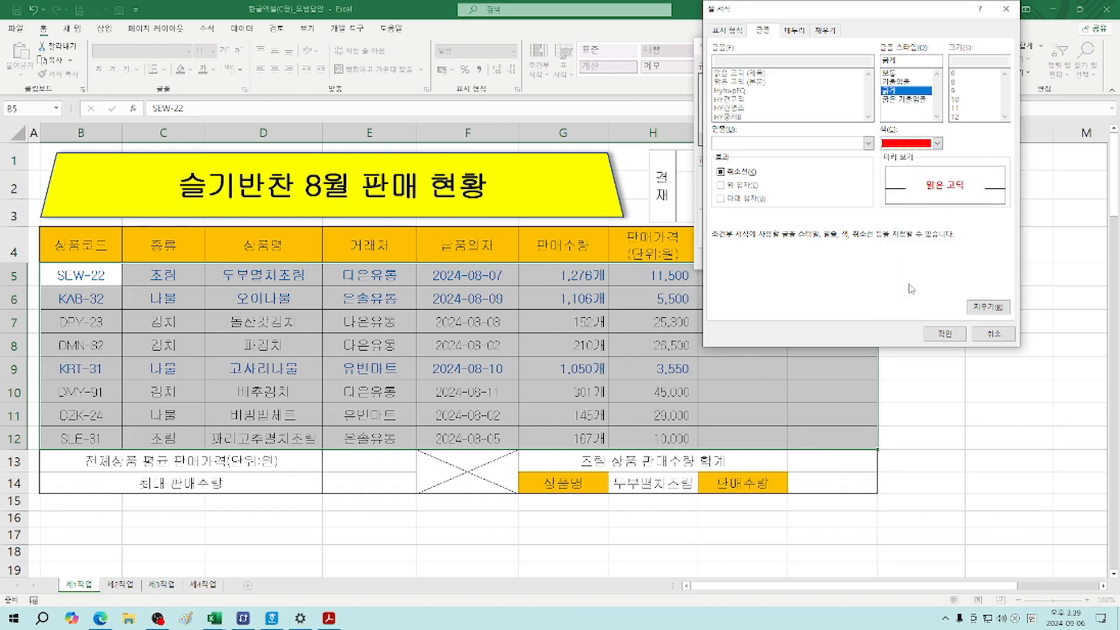
pyautogui.click(946, 336)
pyautogui.click(835, 257)
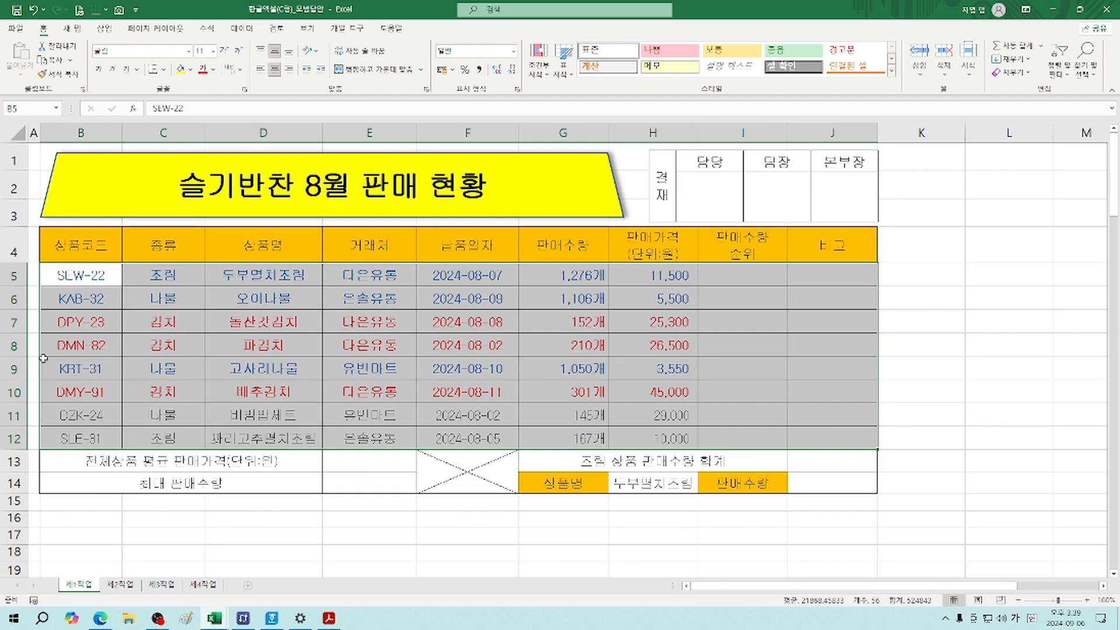
pyautogui.click(138, 346)
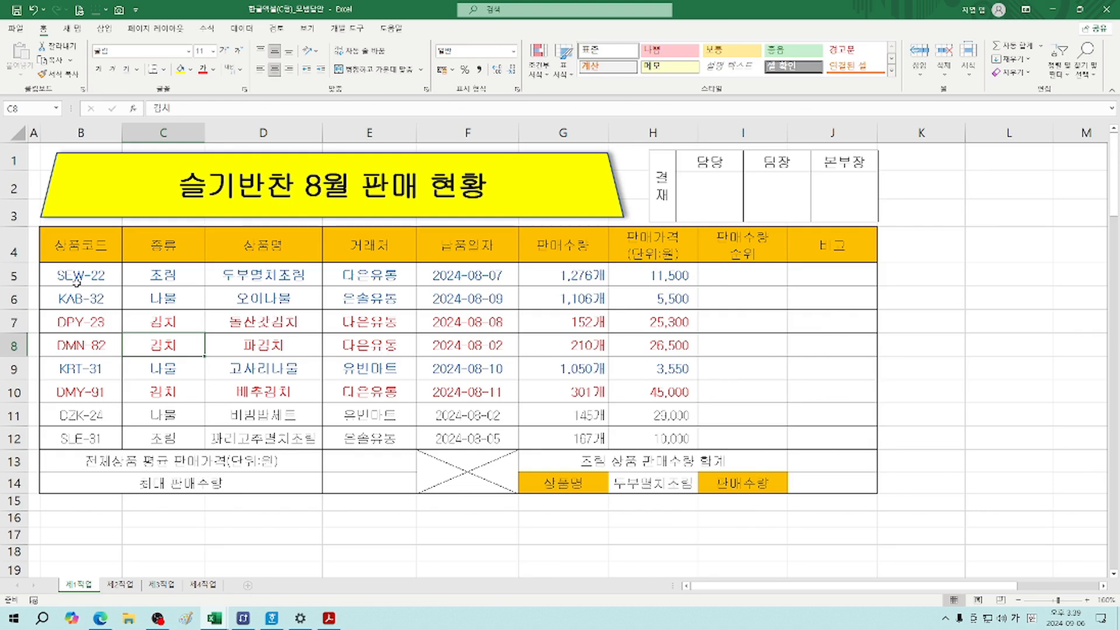
# Delete both conditional formatting rules, the 김치 rule and the sales quantity rule, from B5:J12 in the rules manager
pyautogui.moveTo(76, 277); pyautogui.dragTo(858, 445)
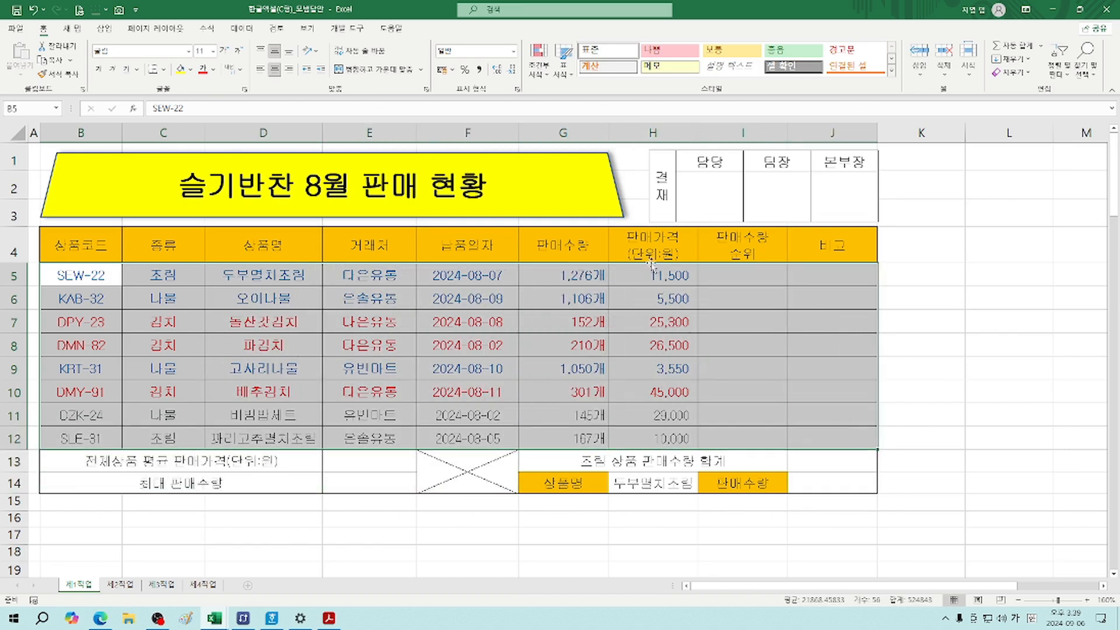
pyautogui.click(539, 65)
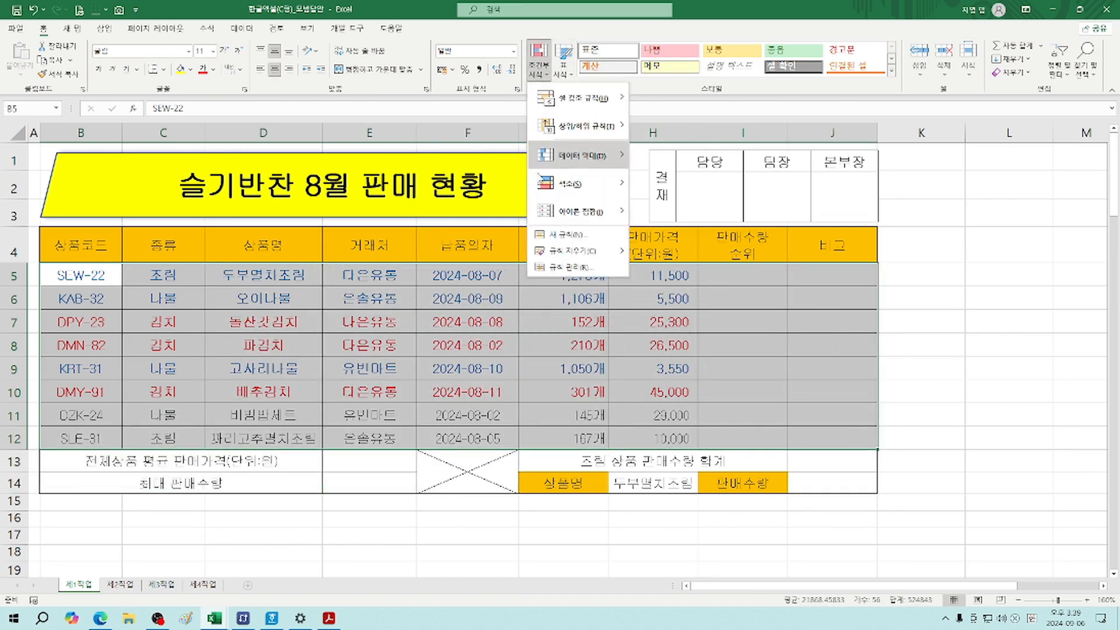
pyautogui.click(575, 274)
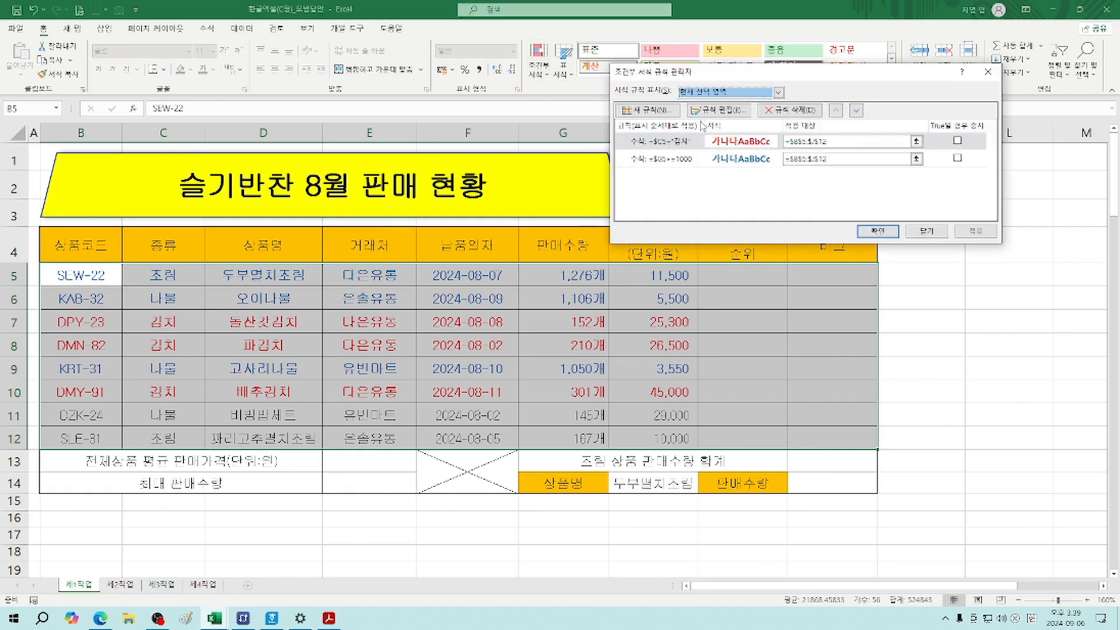
pyautogui.click(784, 111)
pyautogui.click(784, 111)
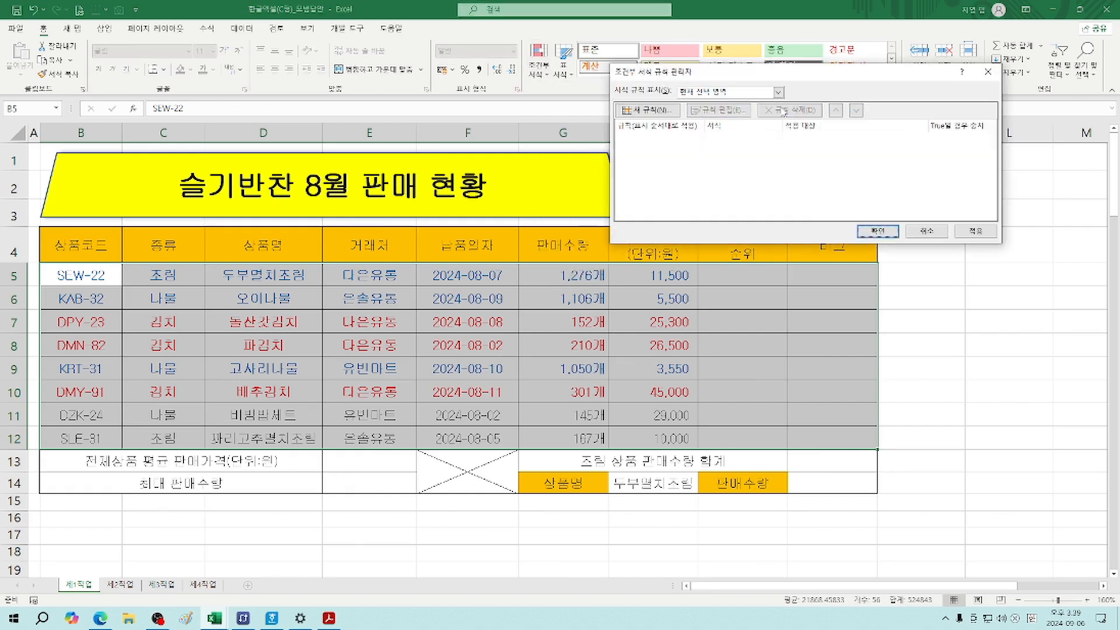
pyautogui.click(877, 231)
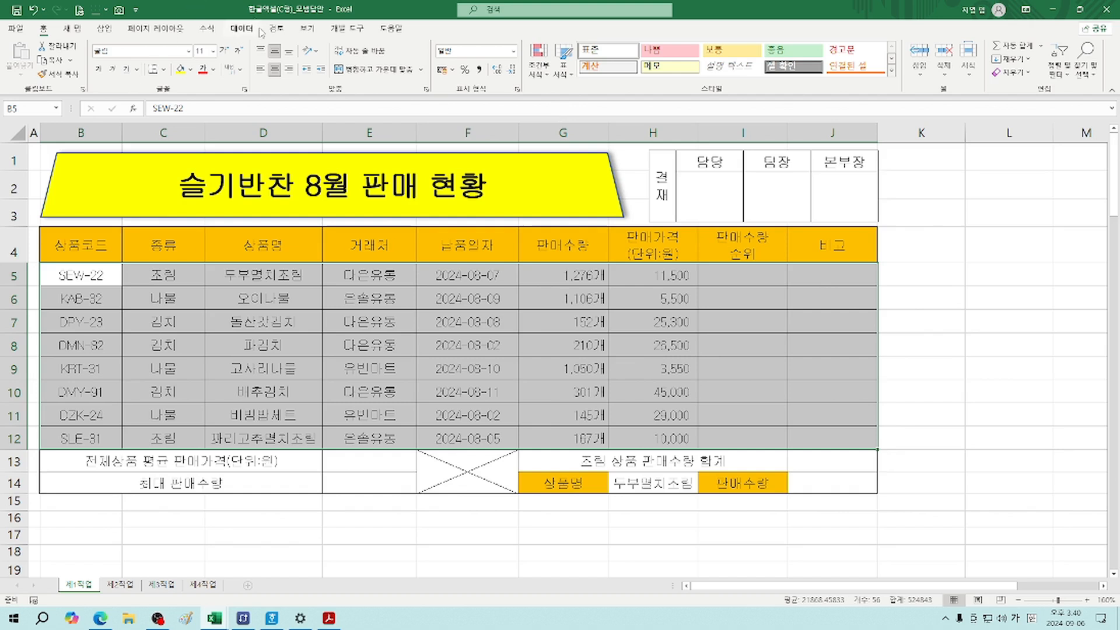
# Recreate the formula-based conditional formatting rule for B5:J12 with the formula =$G5>=1000
pyautogui.click(551, 77)
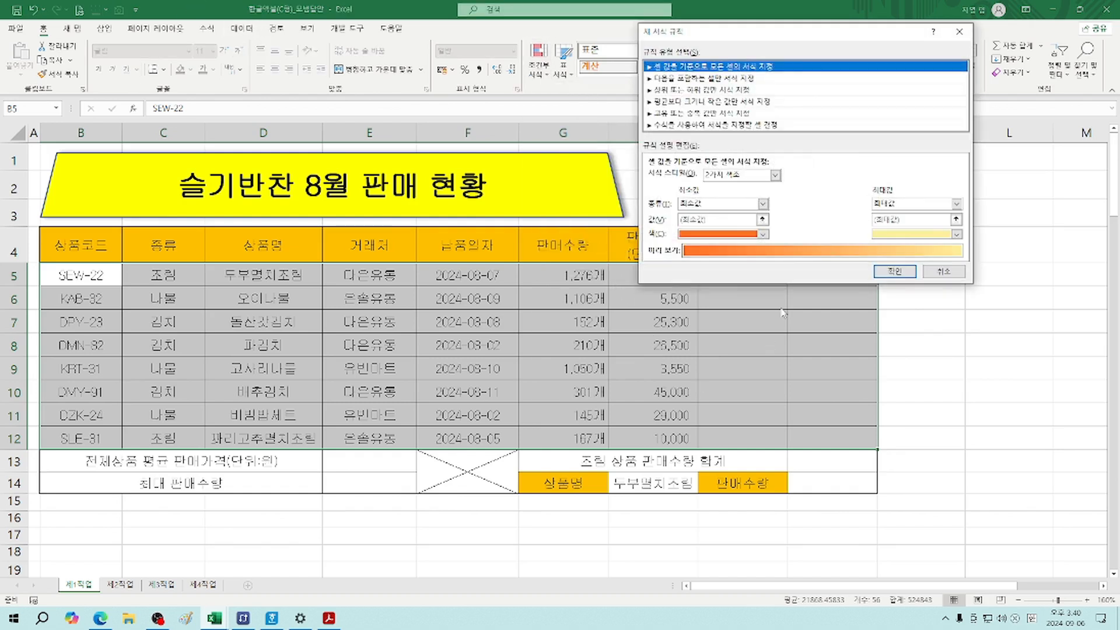
pyautogui.click(684, 125)
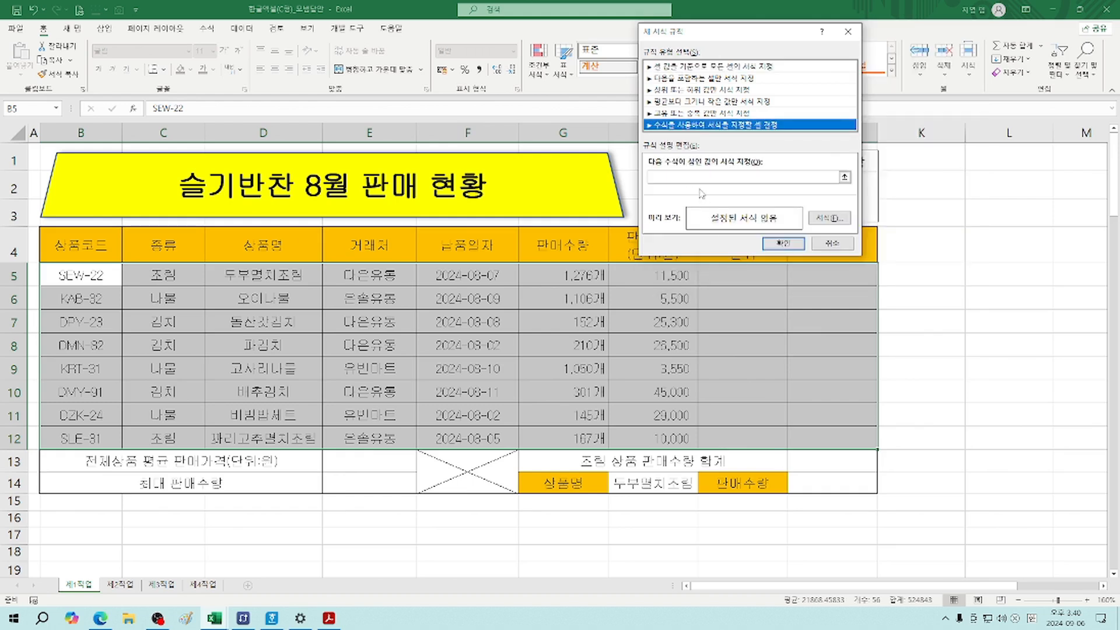
pyautogui.click(837, 176)
pyautogui.moveTo(731, 37); pyautogui.dragTo(885, 50)
pyautogui.click(564, 272)
pyautogui.press('F4')
pyautogui.press('F4')
pyautogui.write('>')
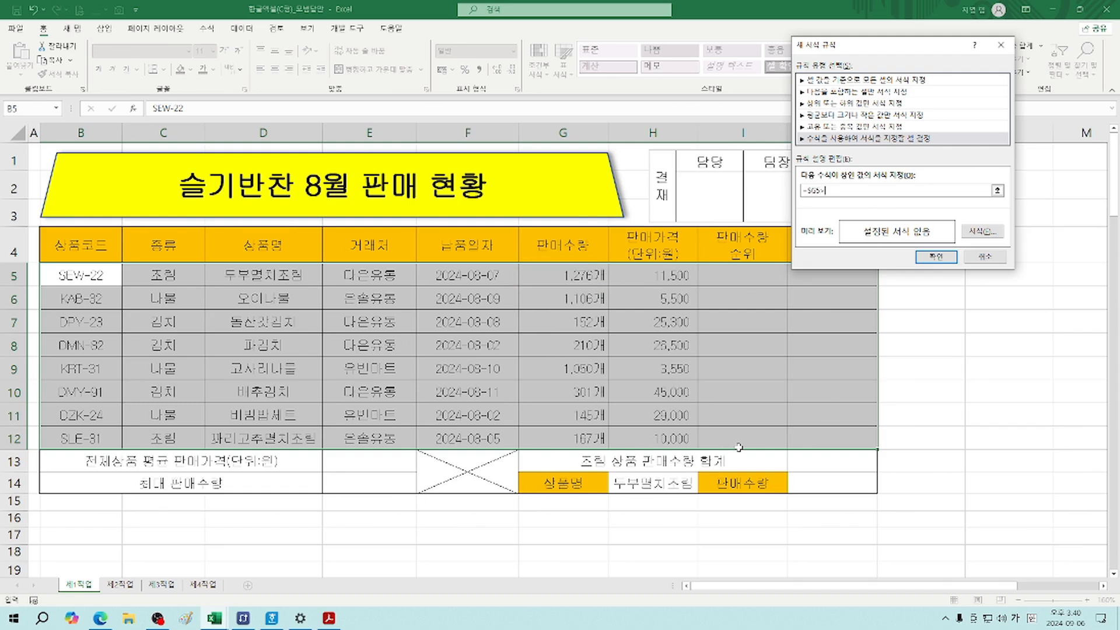
pyautogui.write('=1000')
# Format the recreated sales quantity rule with a bold (굵게), standard blue font and apply it
pyautogui.click(984, 232)
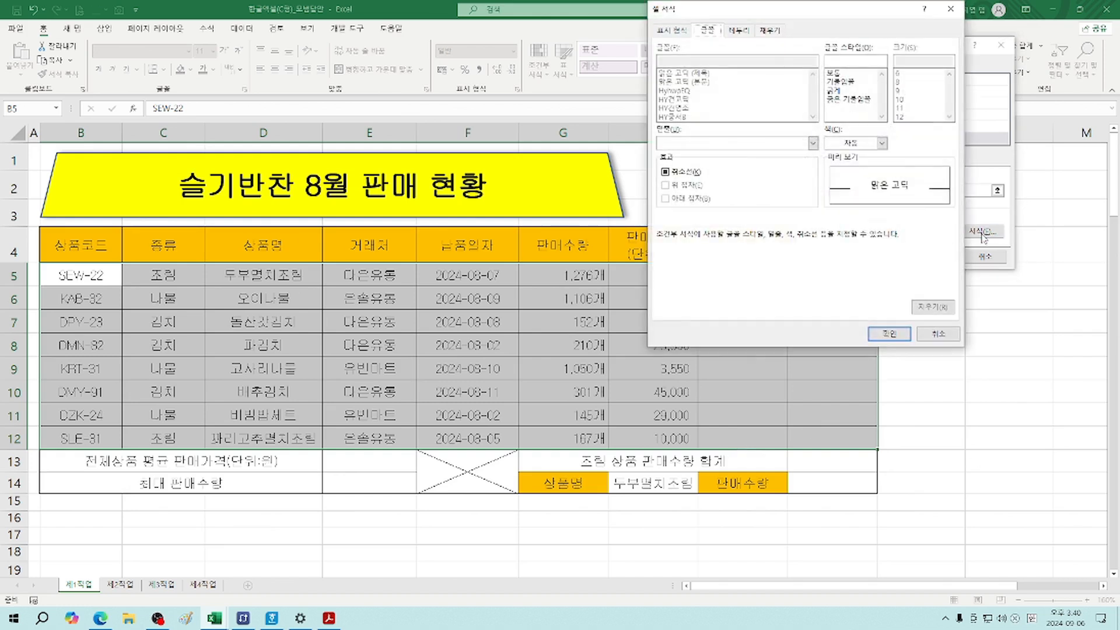
pyautogui.click(834, 90)
pyautogui.click(883, 144)
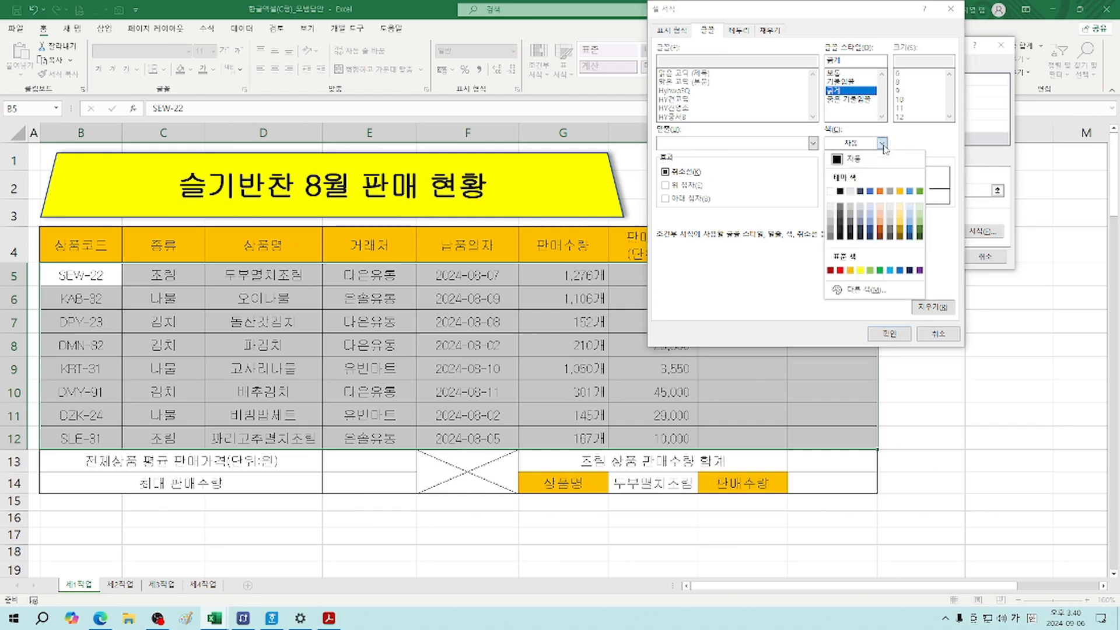
pyautogui.click(901, 271)
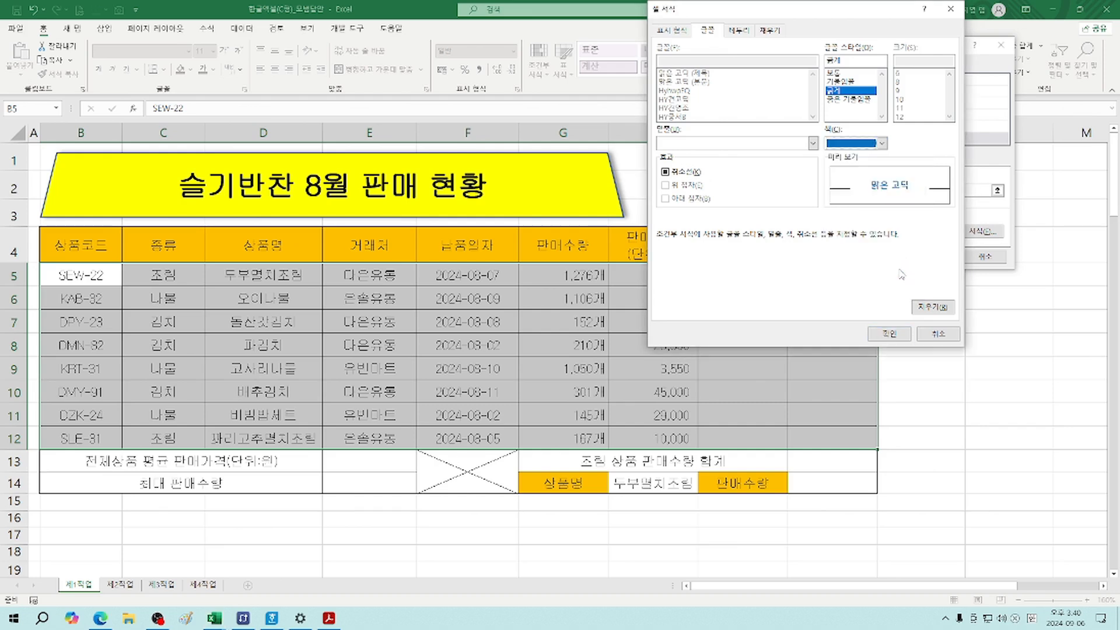
pyautogui.click(889, 334)
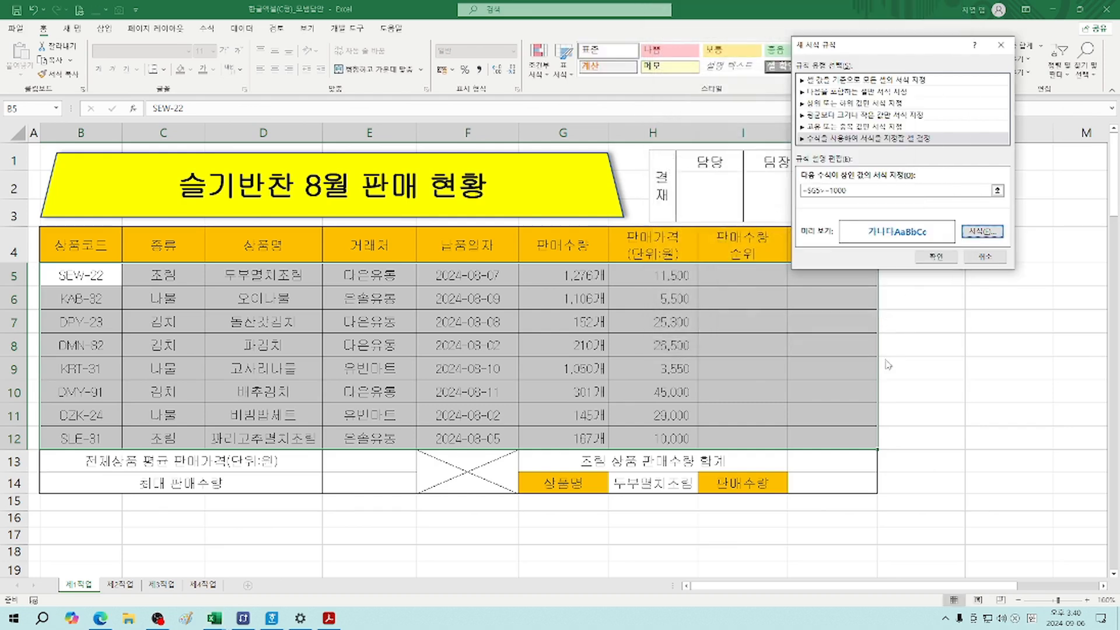
pyautogui.click(934, 257)
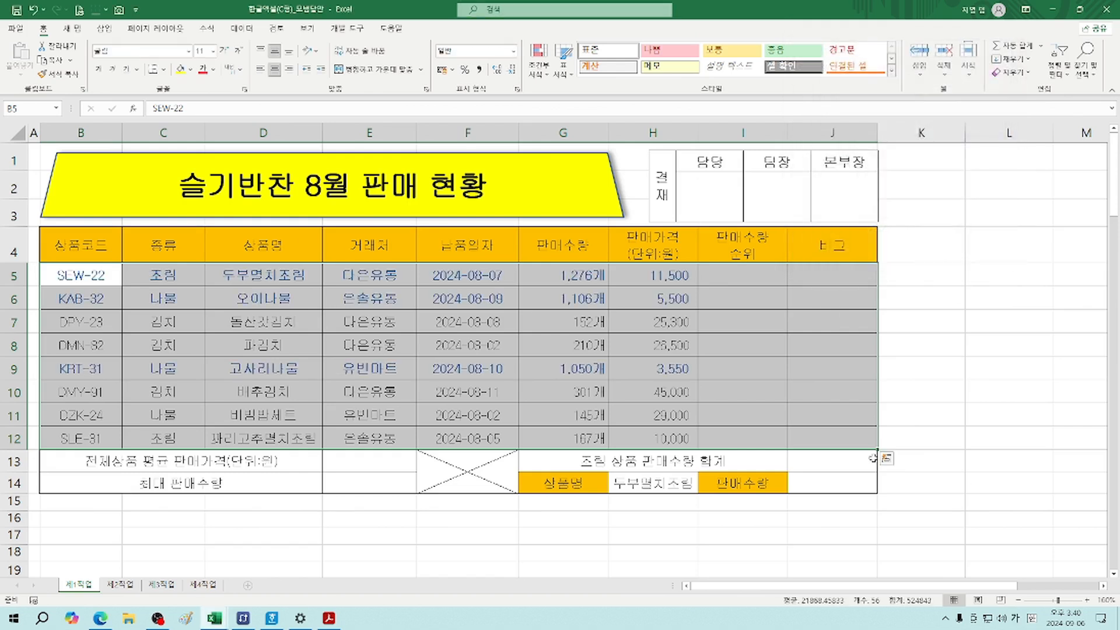